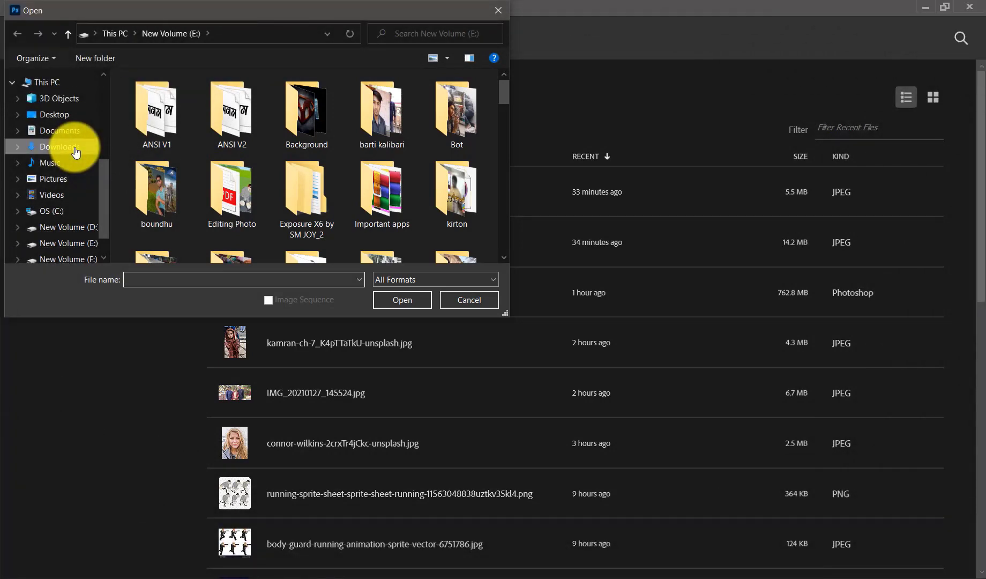
Step: Open the hooded girl photo kamran-ch-7_K4pTTaTkU-unsplash.jpg from the Downloads folder
left_click(75, 150)
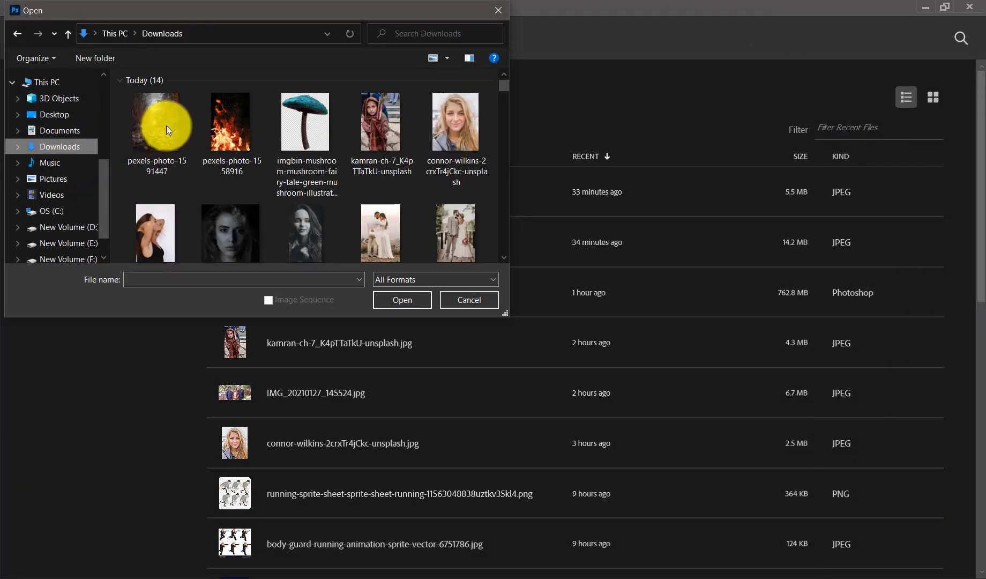
double_click(349, 105)
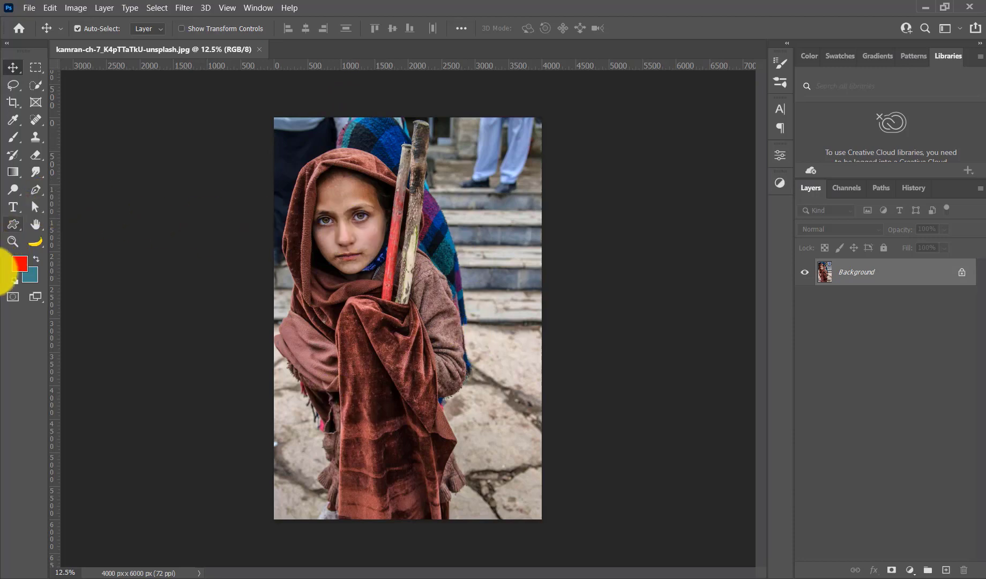
Step: Quick-select the girl's hood, face, sticks, sweater and cloak, then zoom back out
left_click(31, 91)
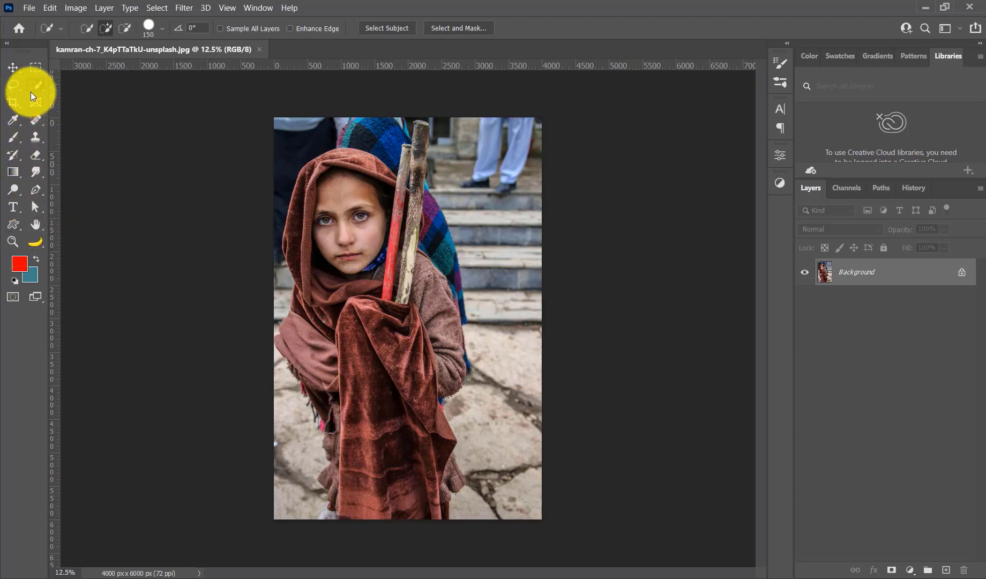
left_click(10, 243)
left_click_drag(352, 202, 391, 260)
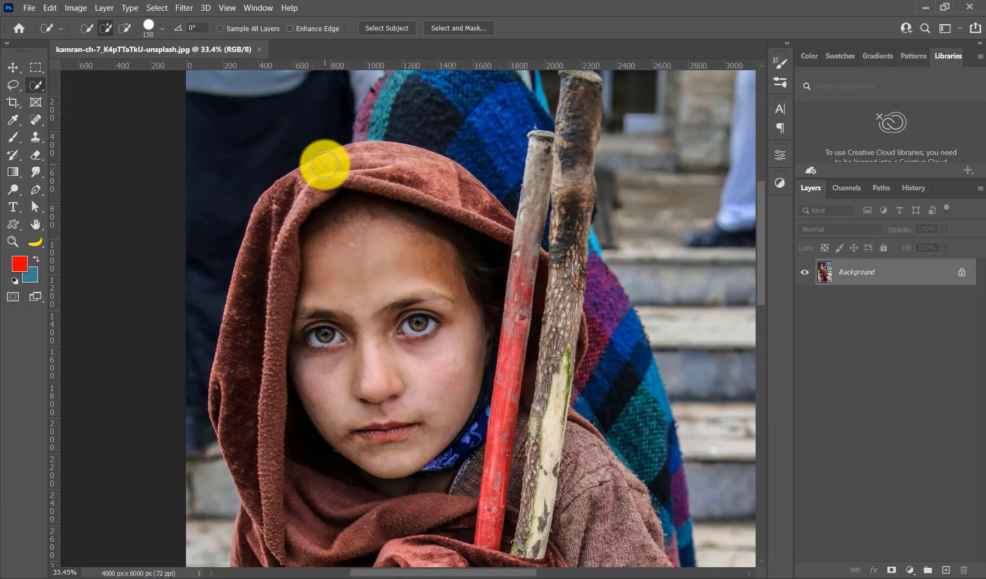
mouse_move(325, 164)
left_mouse_down()
mouse_move(319, 315)
mouse_move(253, 282)
mouse_move(539, 249)
mouse_move(571, 161)
mouse_move(568, 136)
mouse_move(583, 159)
mouse_move(555, 312)
mouse_move(496, 445)
mouse_move(350, 322)
mouse_move(229, 438)
mouse_move(451, 440)
mouse_move(588, 313)
mouse_move(636, 405)
mouse_move(535, 504)
mouse_move(645, 413)
mouse_move(401, 358)
mouse_move(425, 442)
mouse_move(425, 322)
mouse_move(352, 273)
left_mouse_up()
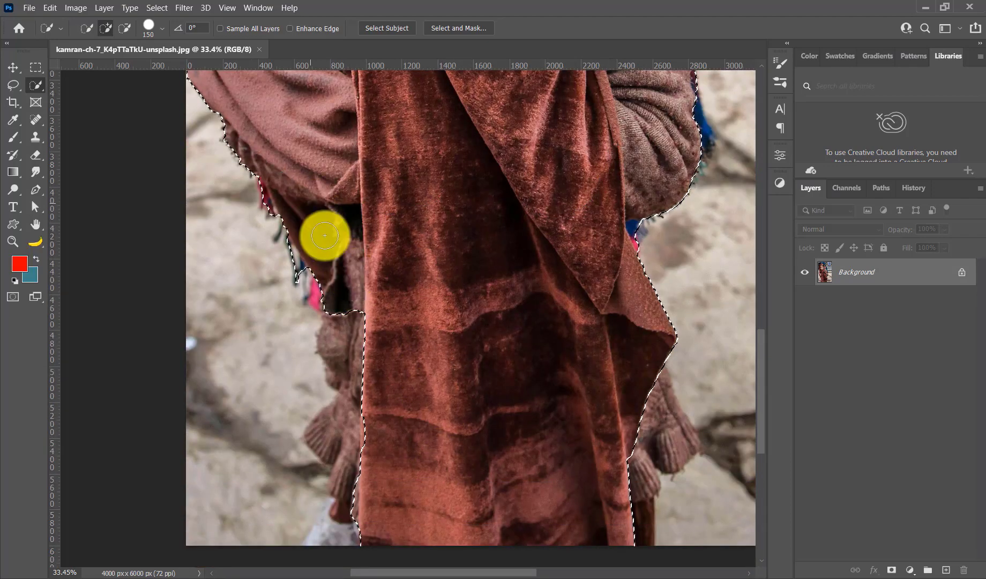
mouse_move(325, 235)
left_mouse_down()
mouse_move(348, 440)
mouse_move(671, 341)
mouse_move(685, 352)
mouse_move(342, 410)
mouse_move(356, 380)
left_mouse_up()
scroll(183, 154, "up", 5)
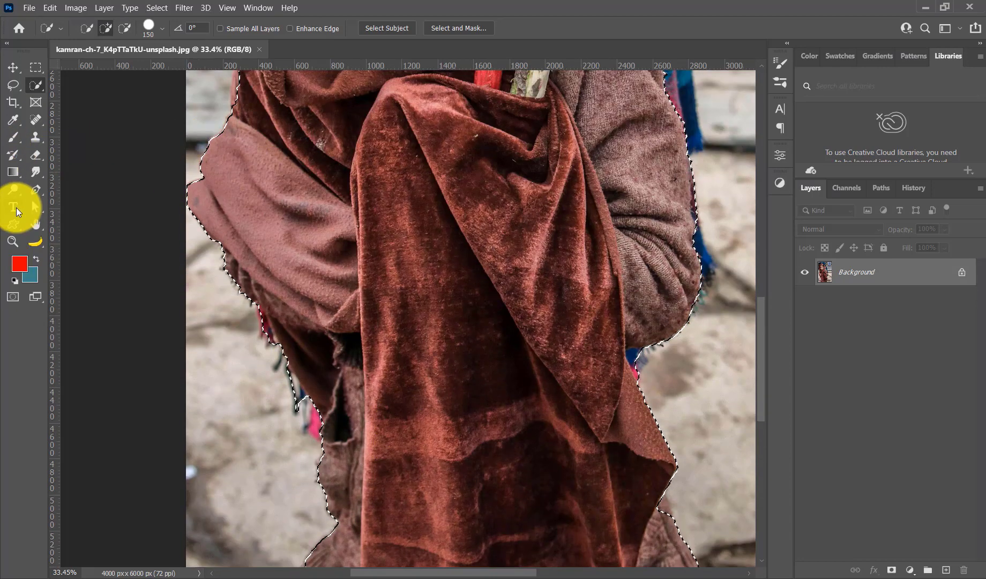
left_click(13, 241)
mouse_move(456, 247)
left_mouse_down()
mouse_move(484, 158)
mouse_move(444, 215)
left_mouse_up()
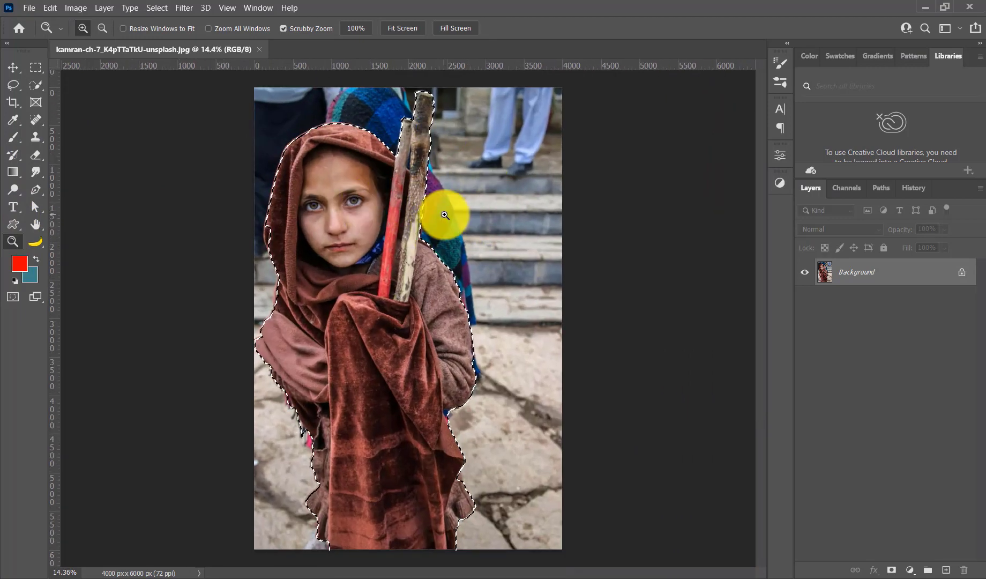
Step: Mask Layer 0 to the selected girl and shift her slightly right
left_click(890, 568)
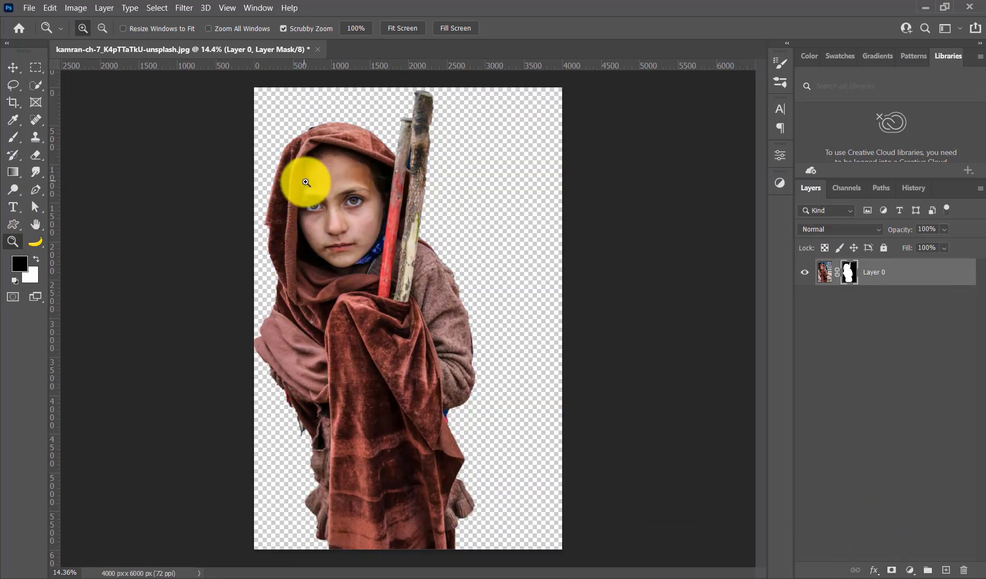
left_click(5, 67)
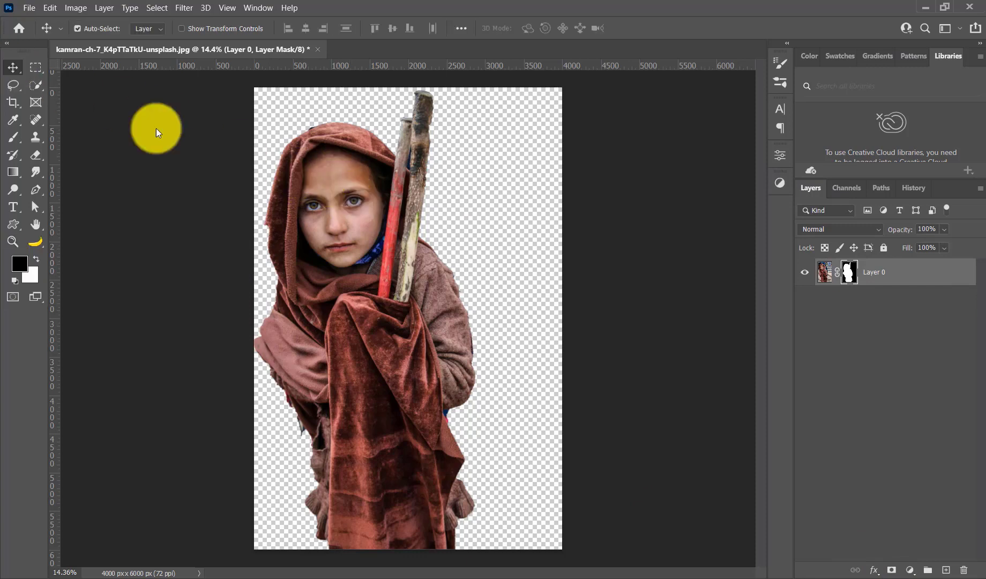
left_click_drag(320, 246, 348, 246)
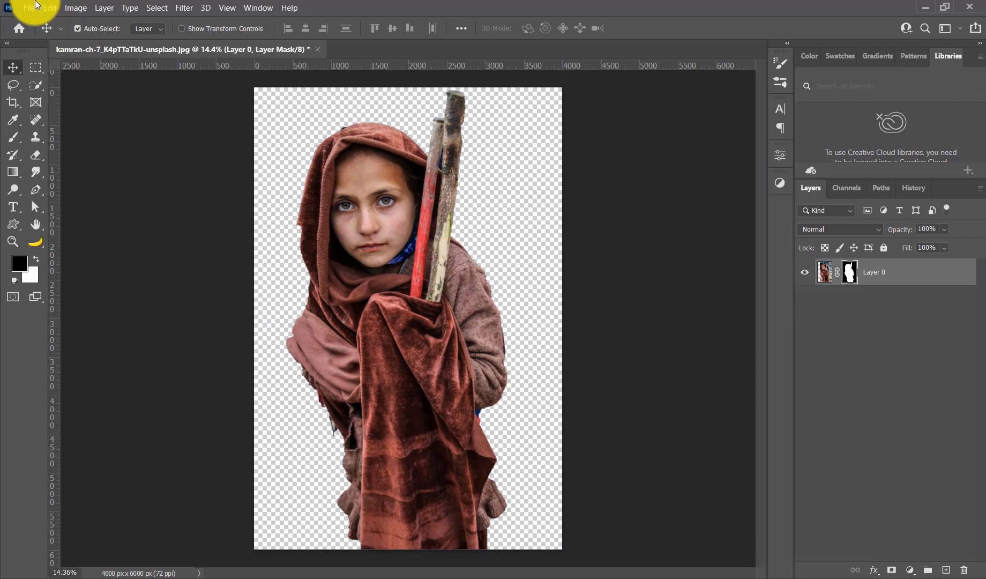
Step: Place the forest photo pexels-photo-1591447 as embedded and scale it to cover the canvas
left_click(33, 7)
left_click(49, 270)
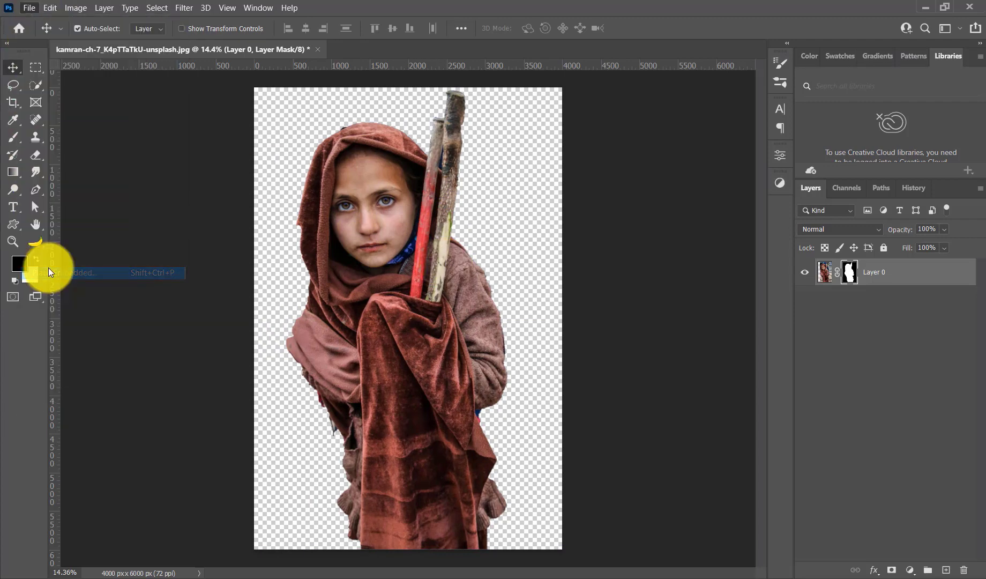
double_click(135, 121)
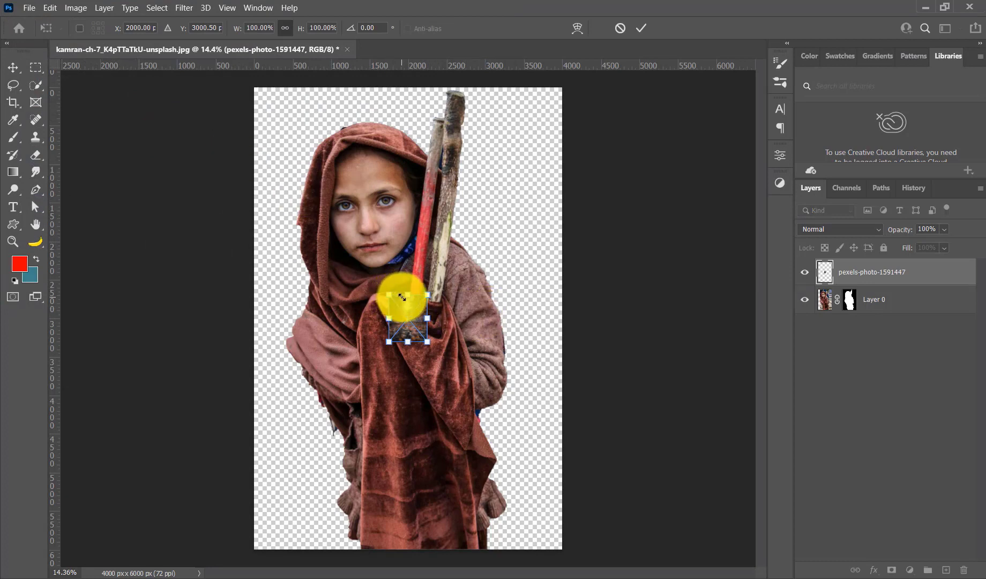
left_click_drag(402, 297, 403, 80)
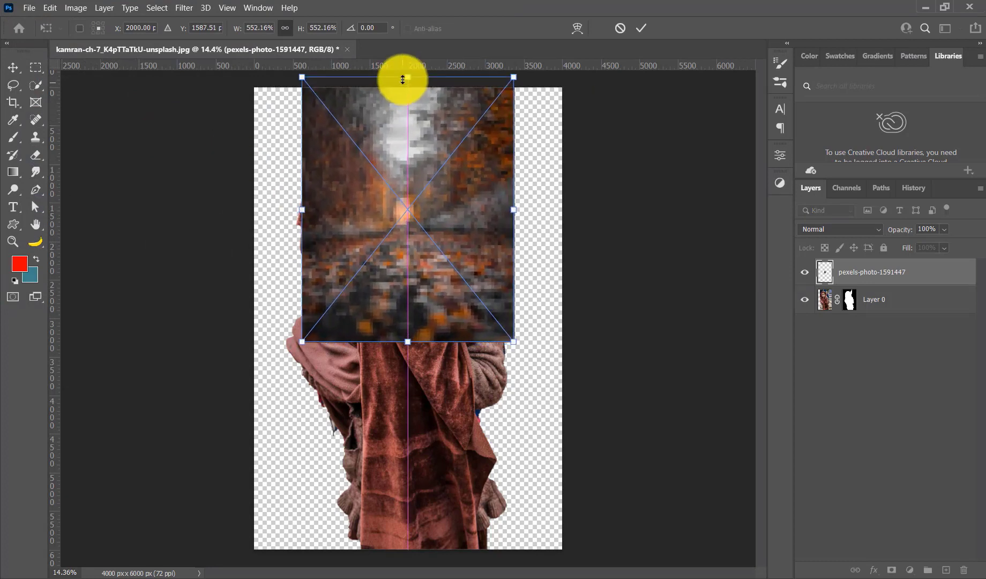
left_click_drag(408, 343, 407, 563)
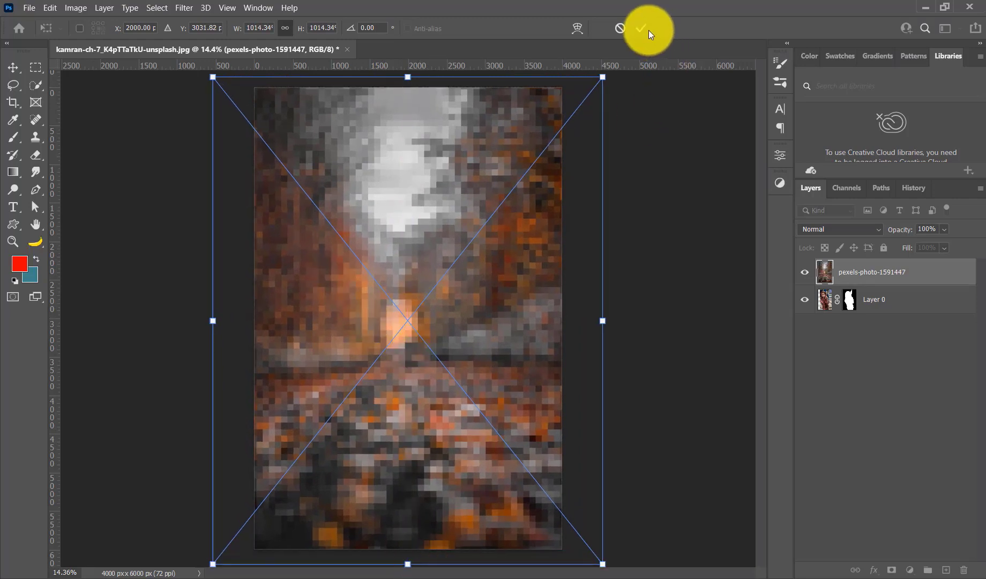
left_click(648, 30)
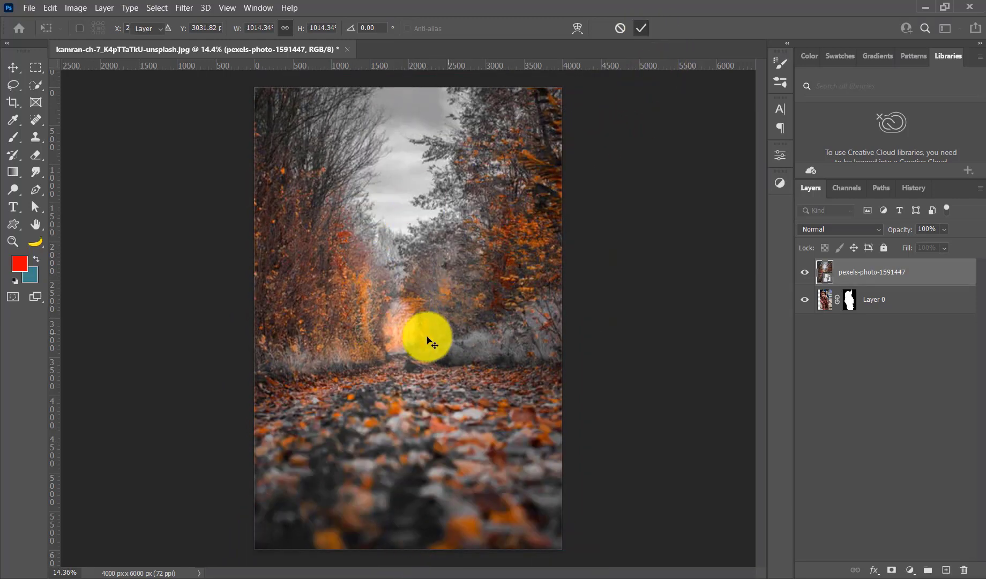
left_click_drag(427, 337, 421, 337)
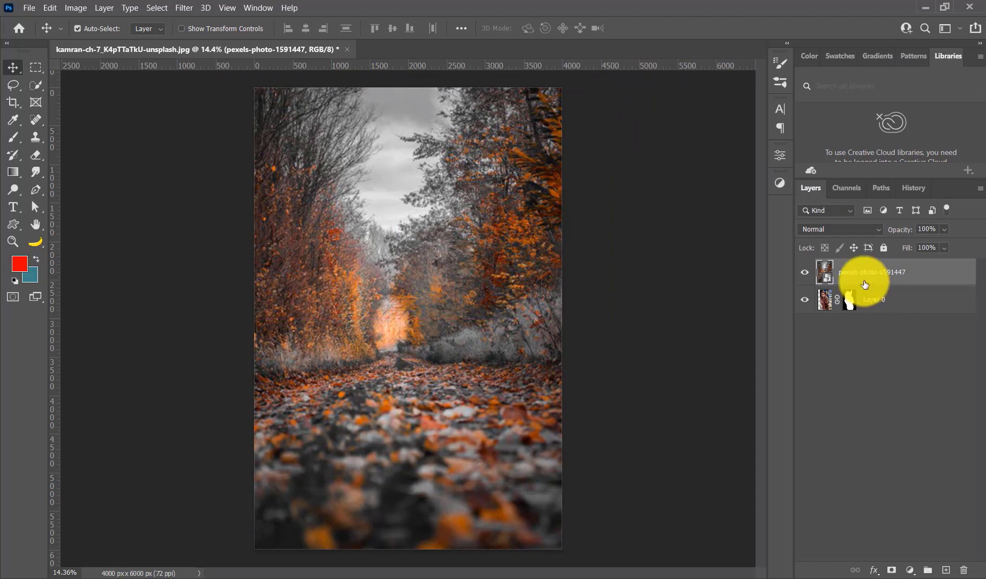
Step: Move the forest layer below Layer 0 and shift the girl down and right
left_click_drag(863, 294, 864, 311)
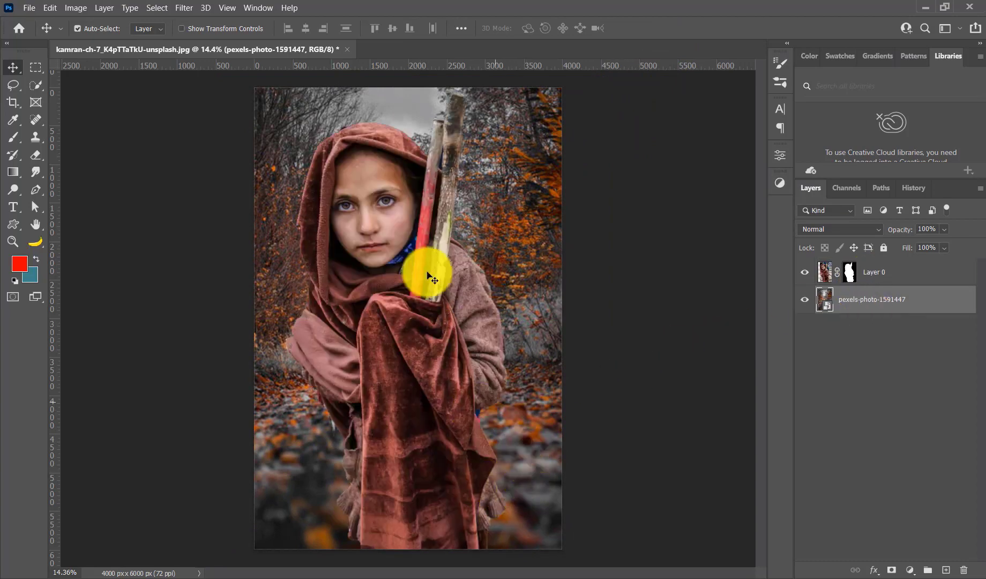
left_click_drag(437, 315, 449, 358)
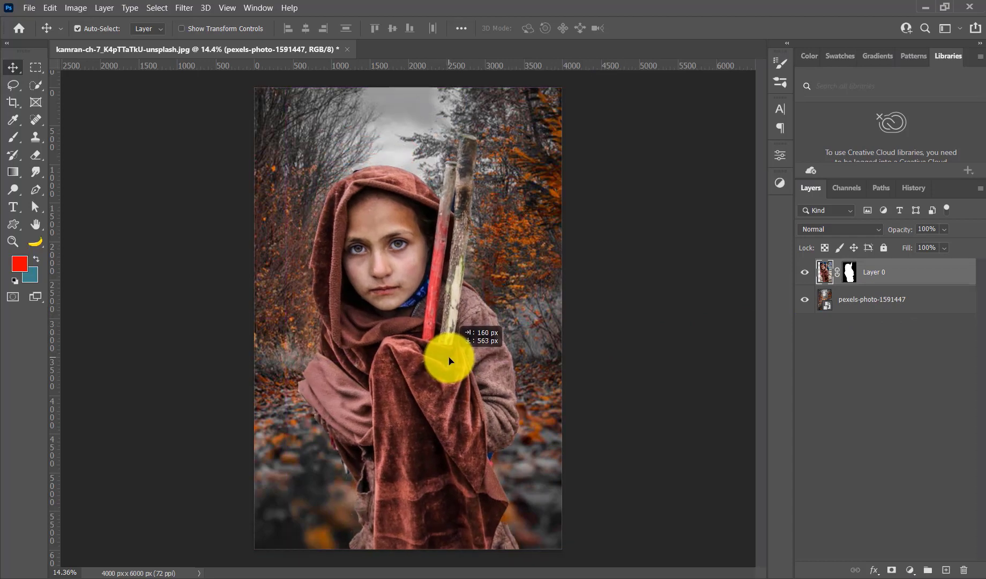
left_click(523, 456)
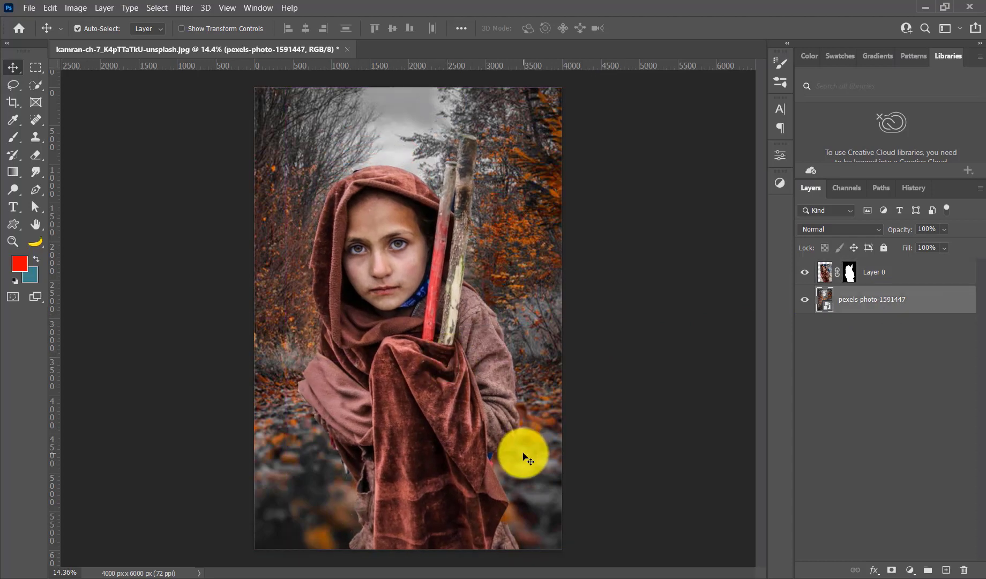
Step: Apply a perspective transform narrowing the bottom of the forest background
key("ctrl+t")
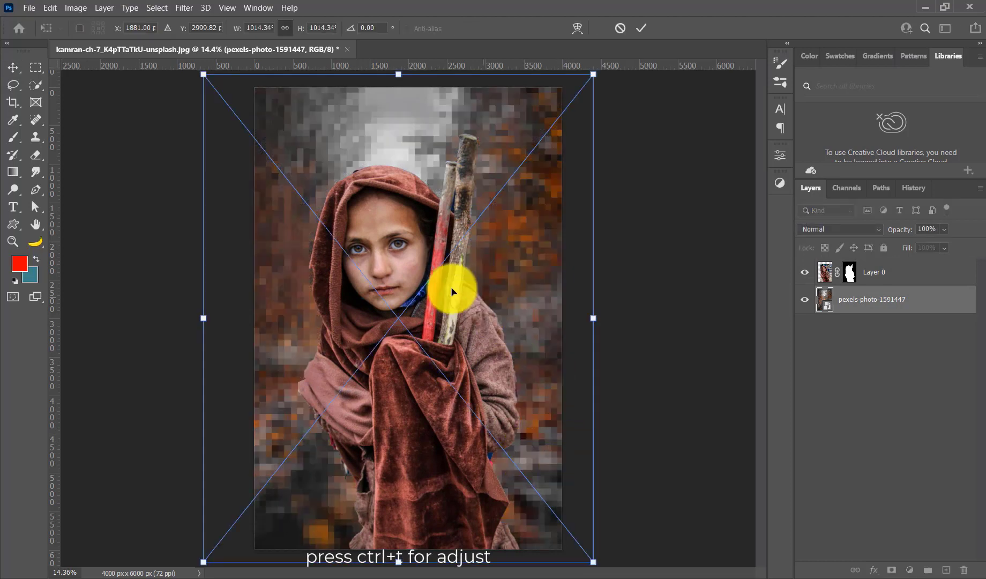
right_click(461, 296)
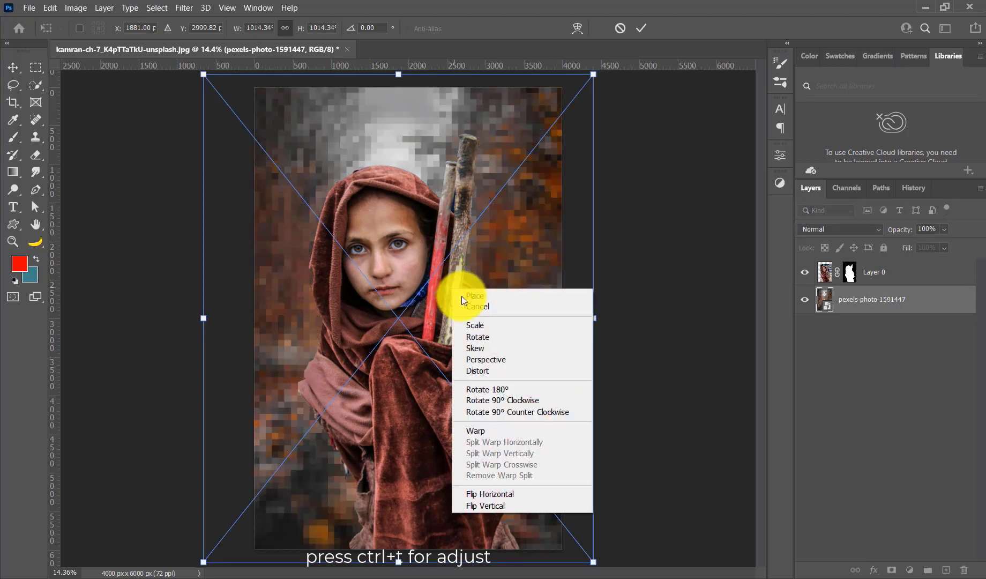
left_click(488, 362)
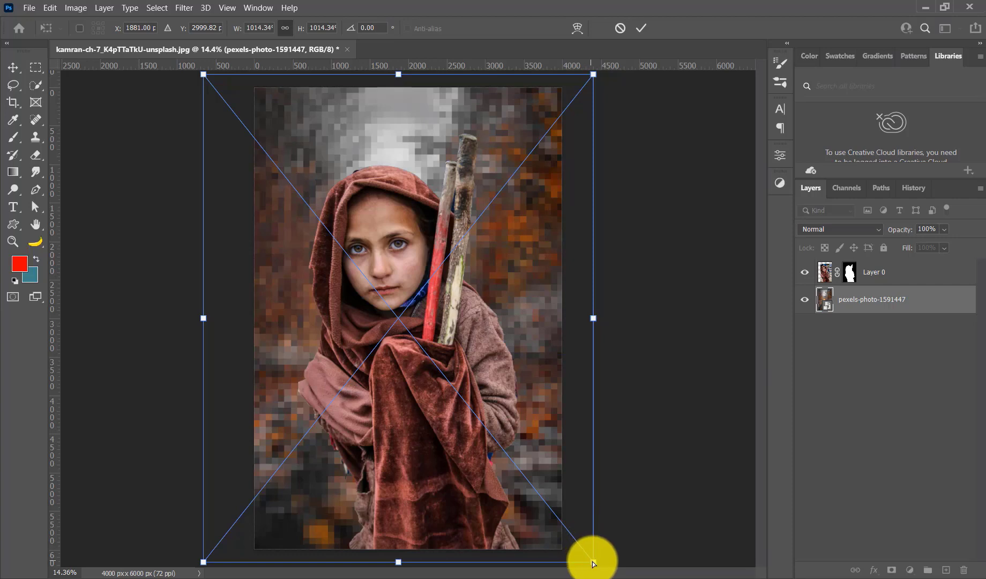
left_click_drag(592, 561, 531, 544)
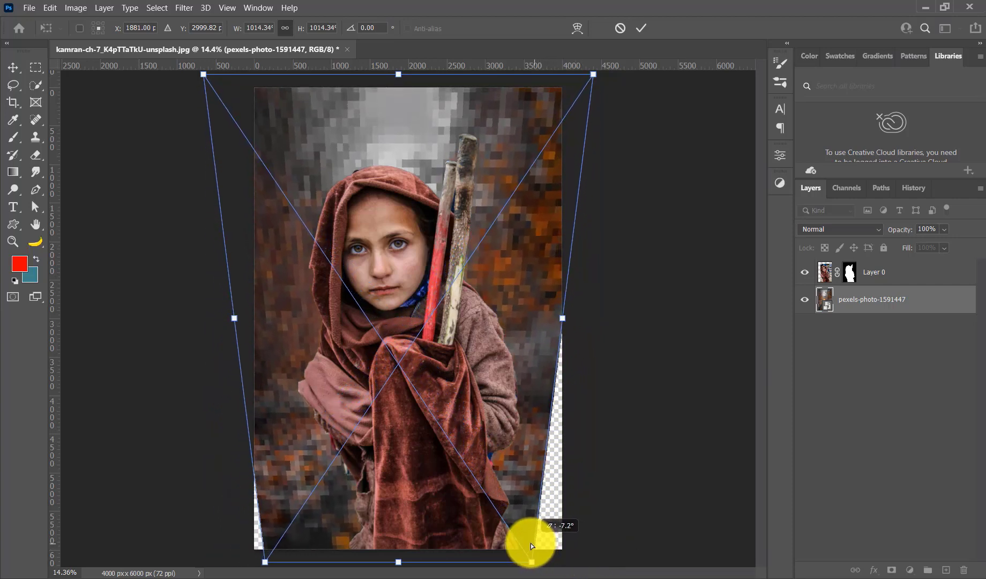
left_click_drag(413, 441, 423, 444)
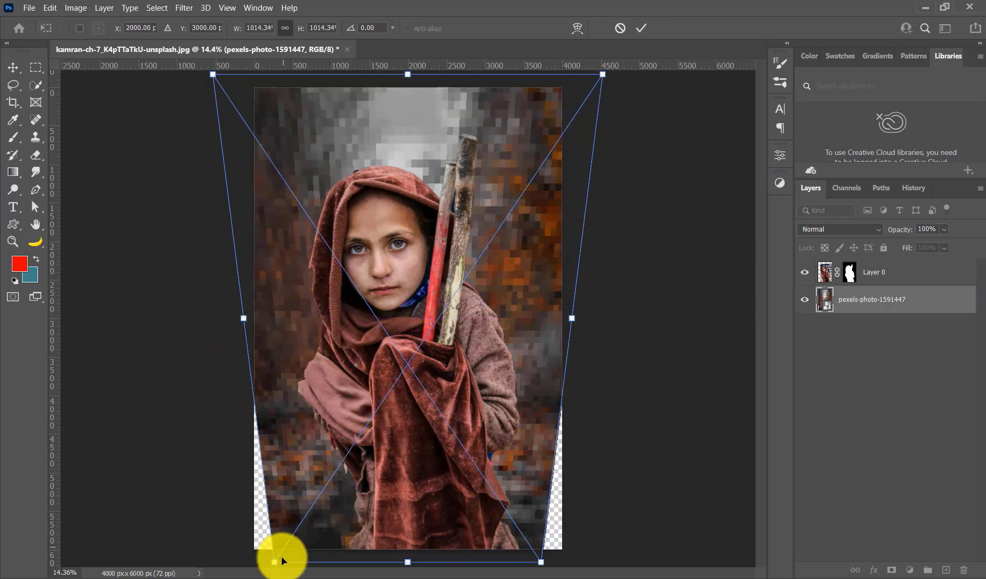
left_click_drag(284, 561, 287, 558)
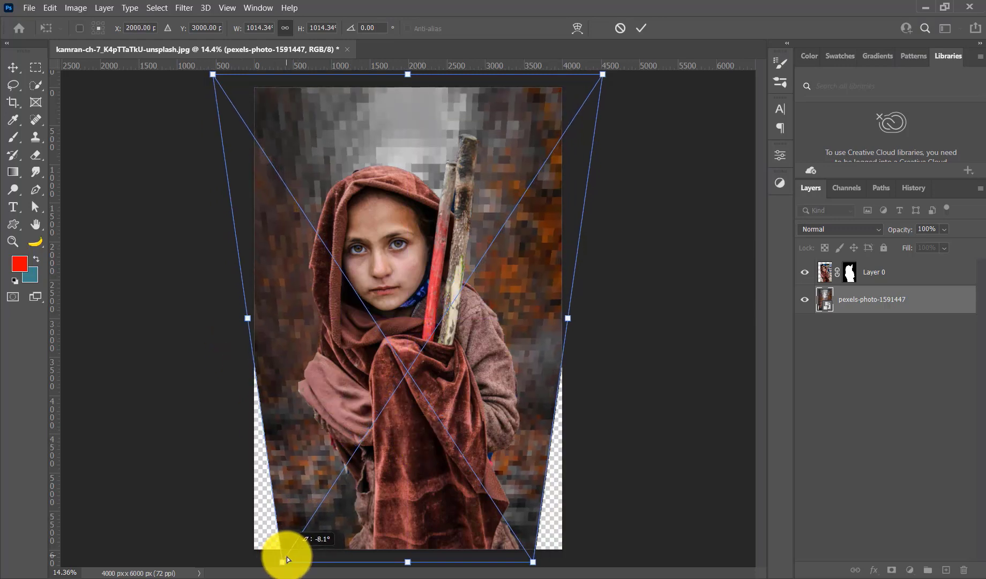
left_click(642, 25)
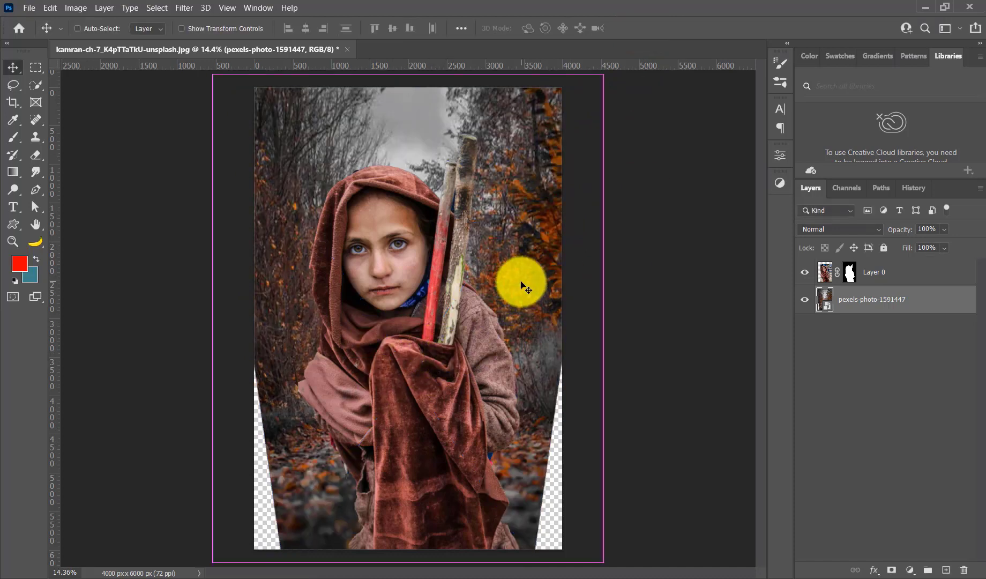
Step: Widen the forest background on both sides, shift it up, and lower the girl
key("ctrl+t")
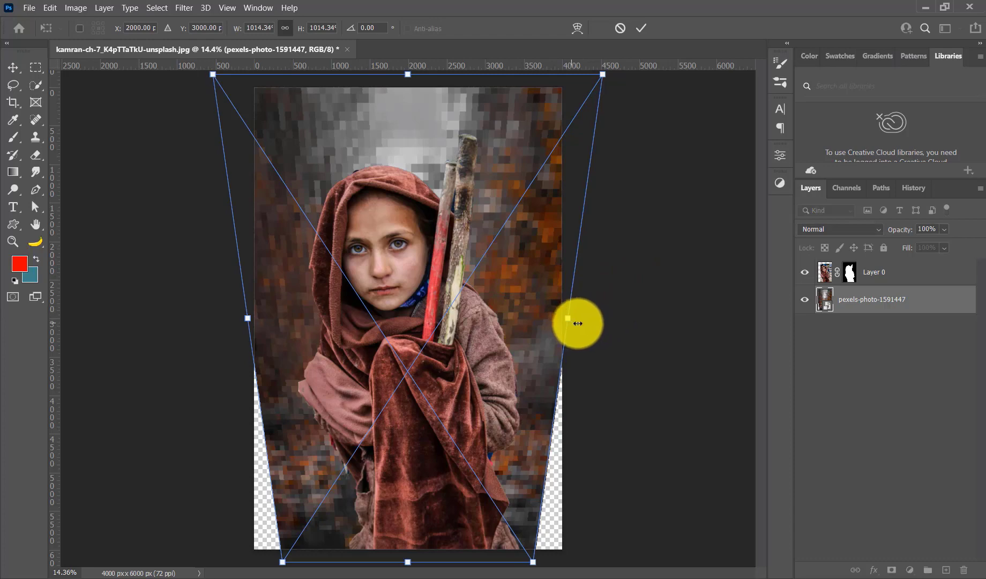
left_click_drag(577, 323, 615, 322)
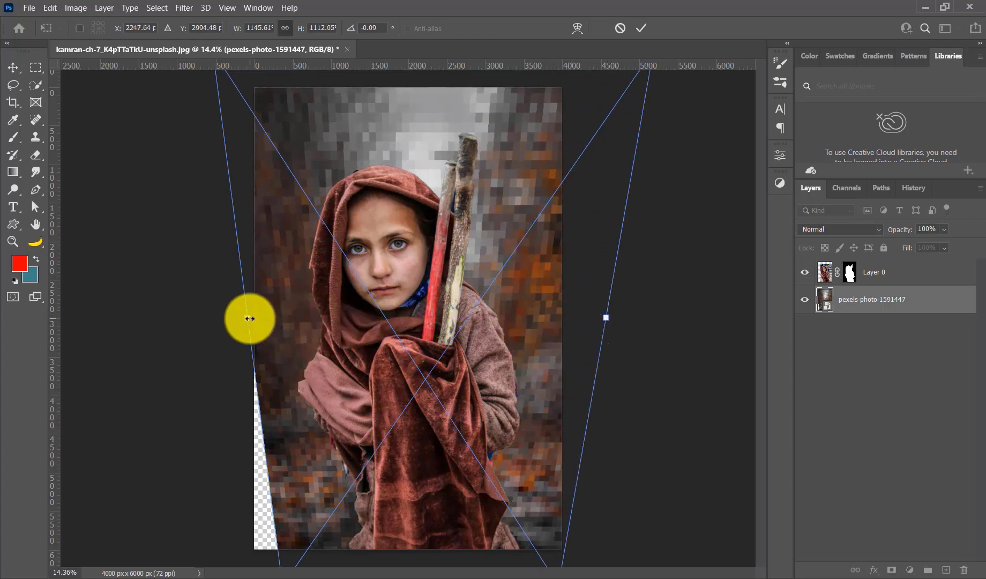
left_click_drag(249, 318, 213, 321)
mouse_move(377, 380)
left_mouse_down()
mouse_move(382, 351)
mouse_move(382, 360)
left_mouse_up()
left_click_drag(214, 294, 176, 290)
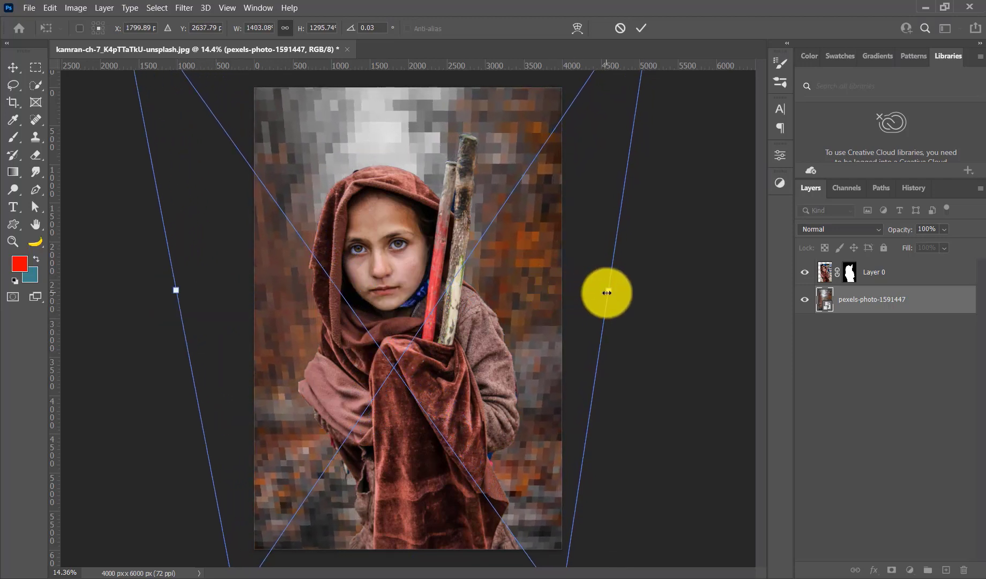
left_click_drag(607, 293, 628, 290)
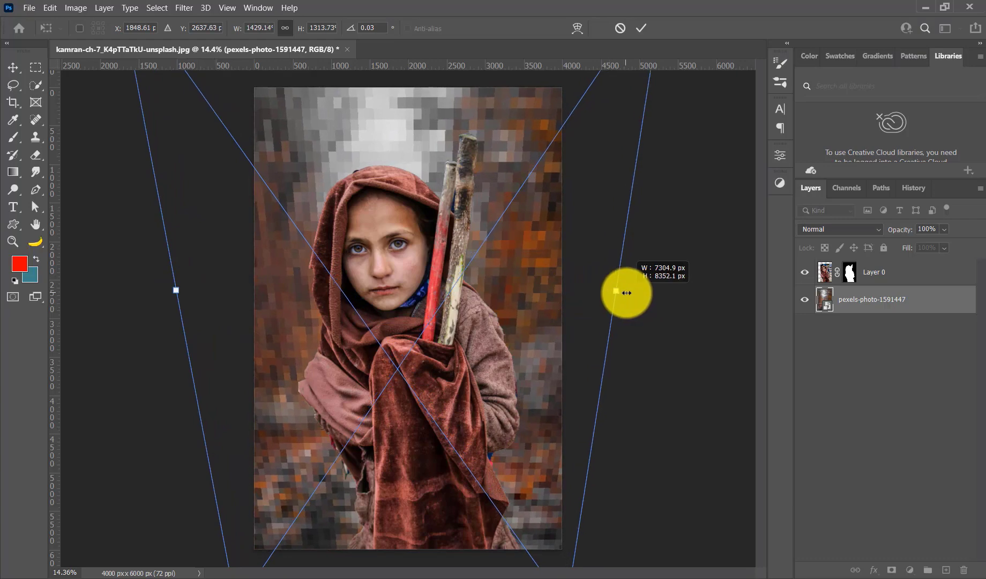
left_click(643, 29)
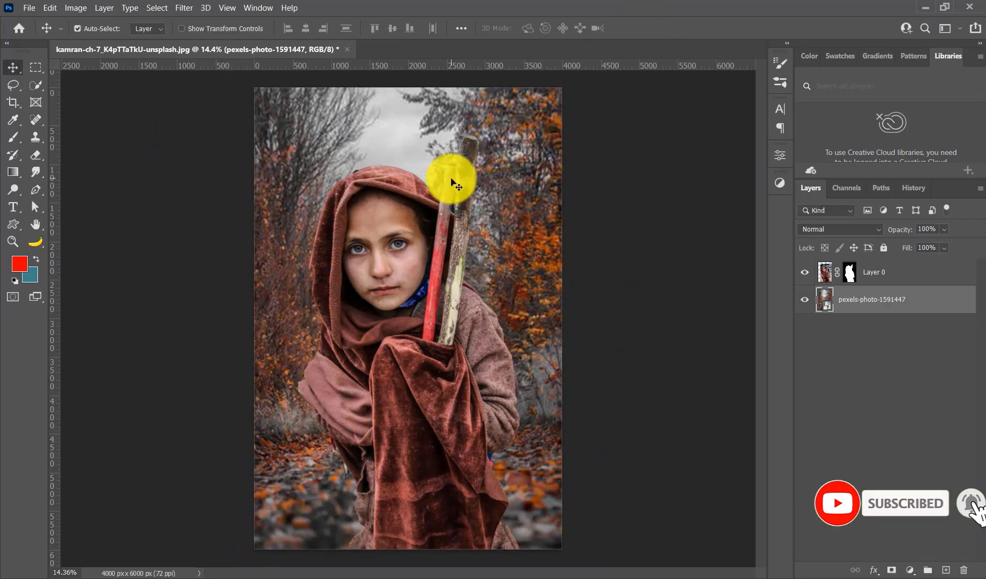
left_click_drag(539, 354, 543, 338)
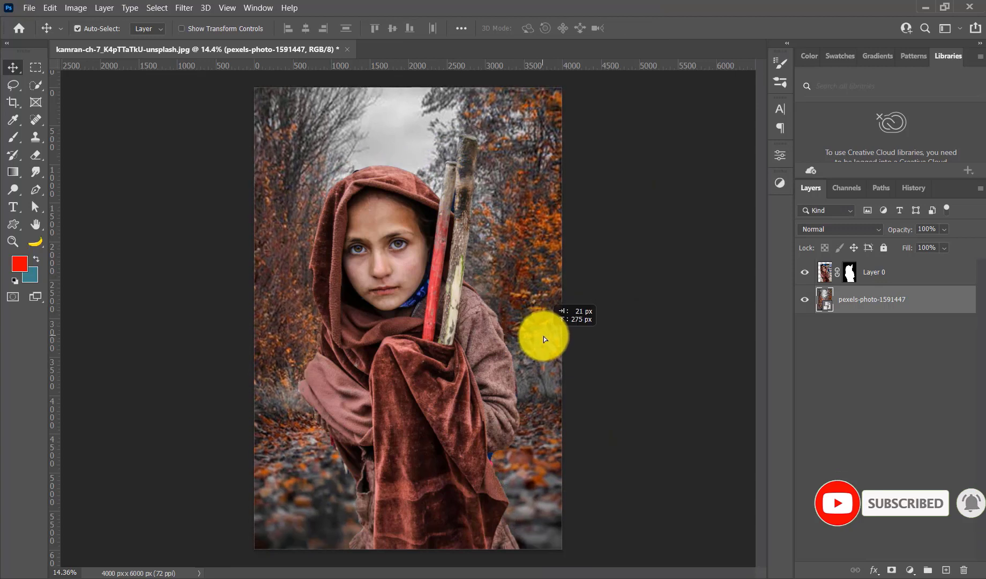
left_click_drag(442, 342, 443, 360)
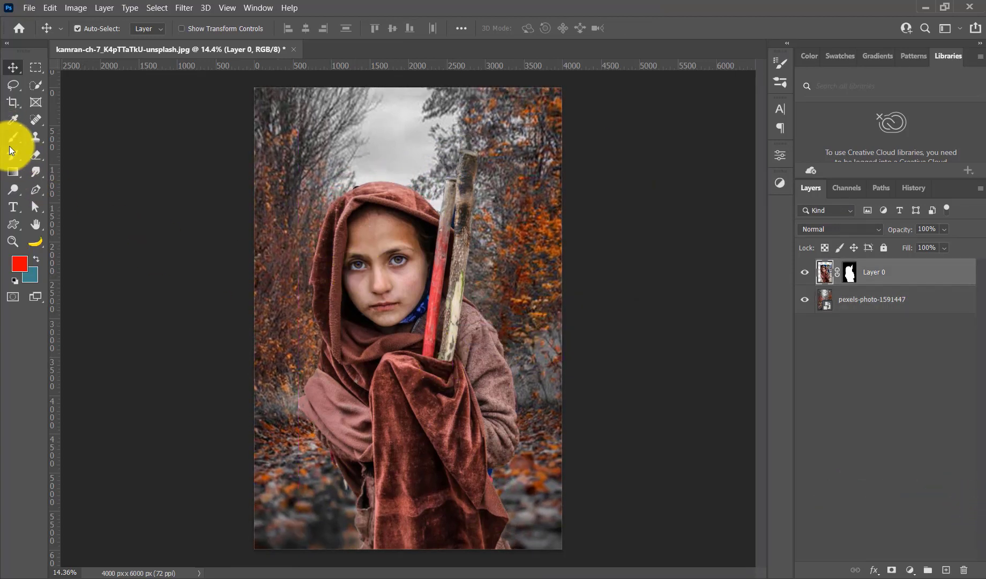
Step: Crop the canvas out to 4292 × 6292 px and nudge the girl slightly left
left_click(10, 108)
left_click(429, 252)
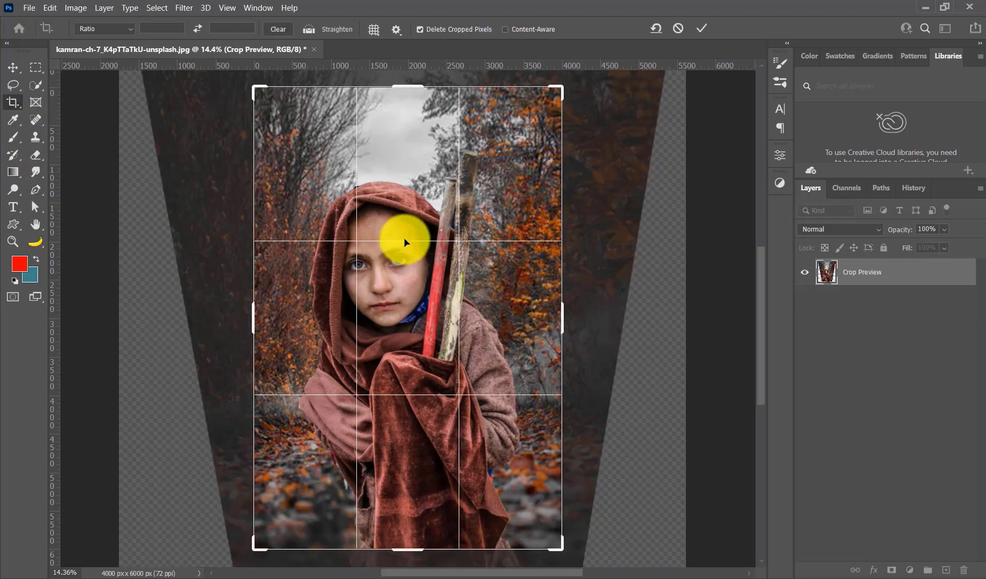
mouse_move(395, 81)
left_mouse_down()
mouse_move(390, 94)
mouse_move(389, 84)
left_mouse_up()
left_click_drag(258, 97, 252, 96)
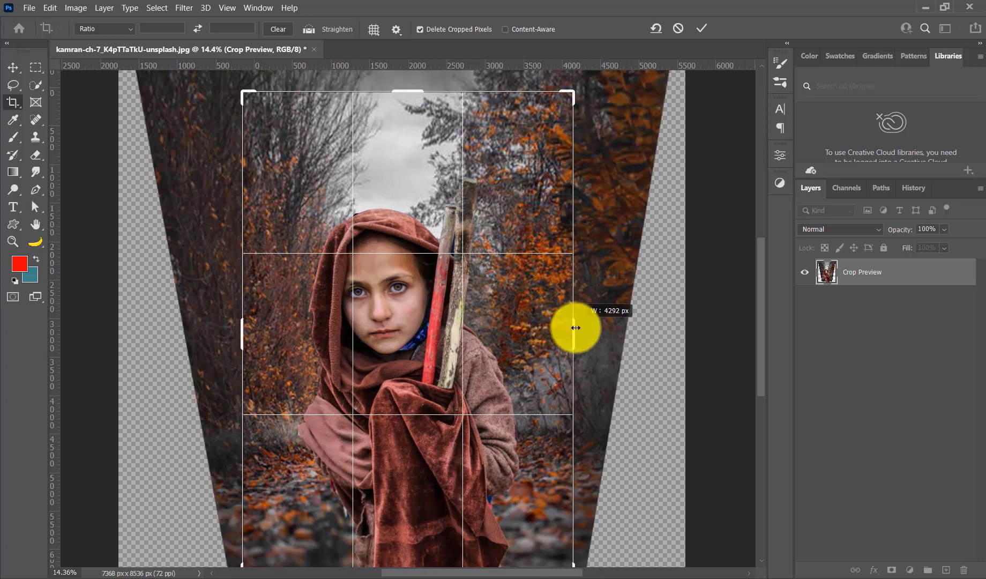
left_click_drag(570, 328, 573, 328)
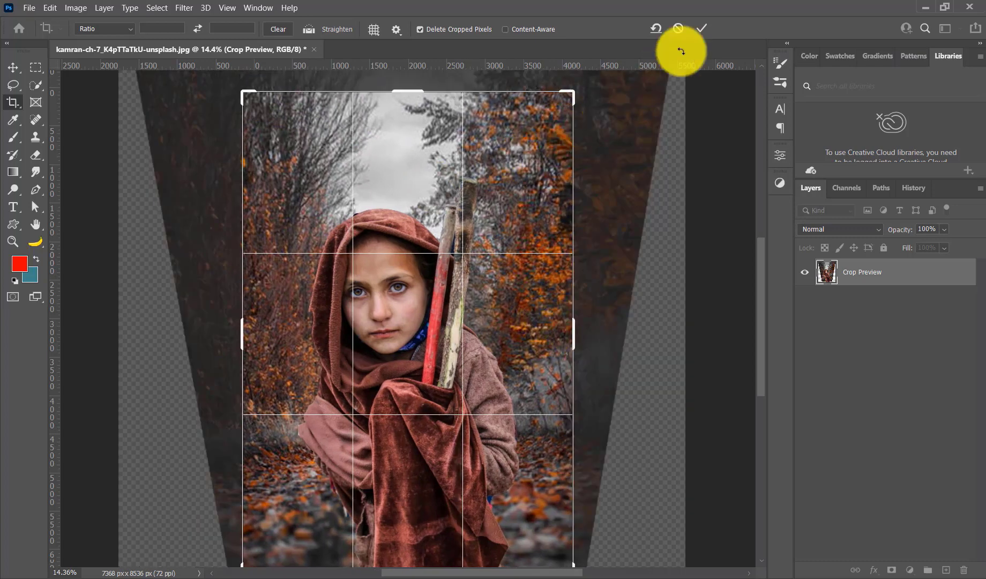
left_click(702, 29)
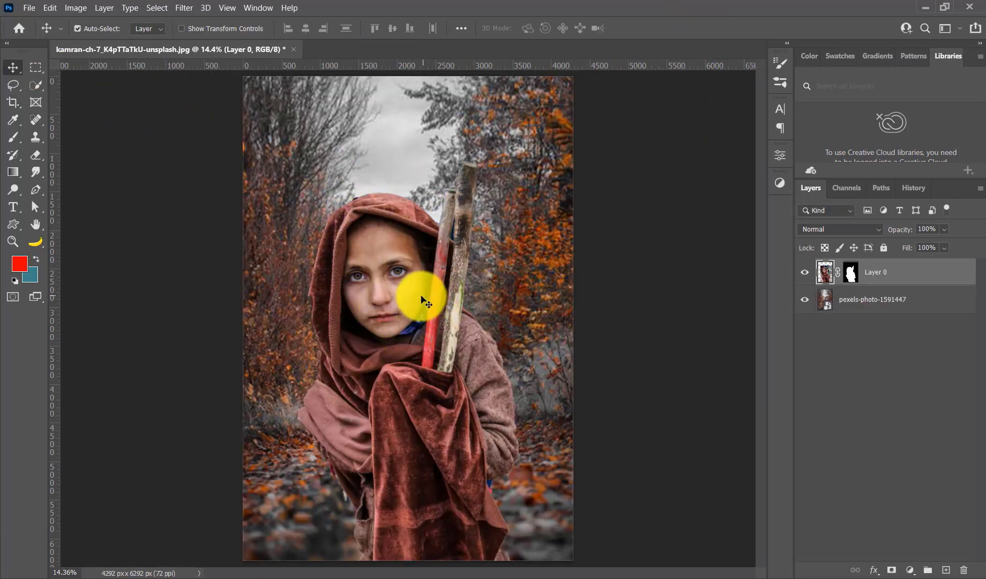
left_click_drag(422, 295, 419, 295)
Step: Zoom into the face, add an empty Layer 1 and set the foreground colour to ff0000
left_click(12, 242)
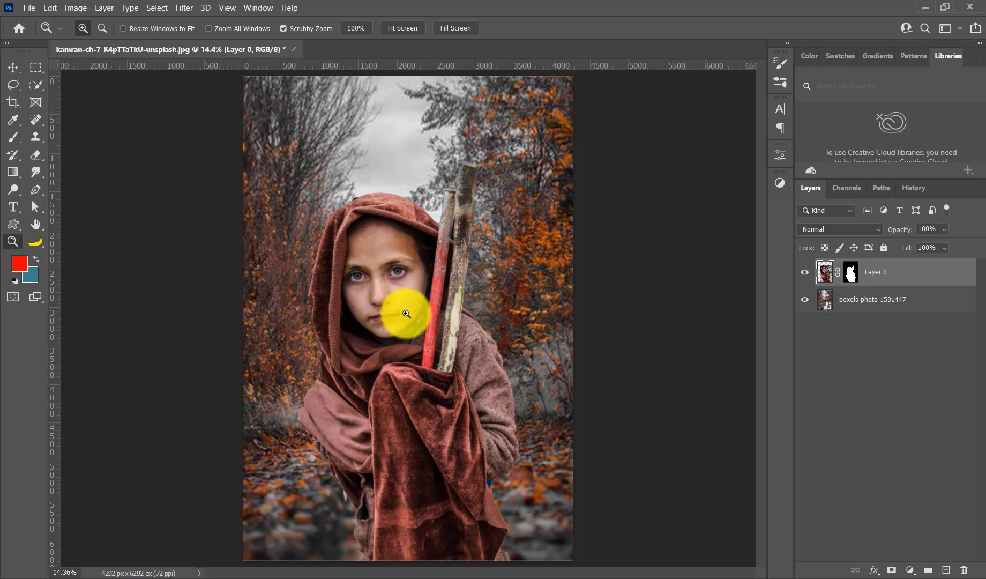
left_click_drag(403, 308, 444, 359)
left_click_drag(423, 295, 440, 324)
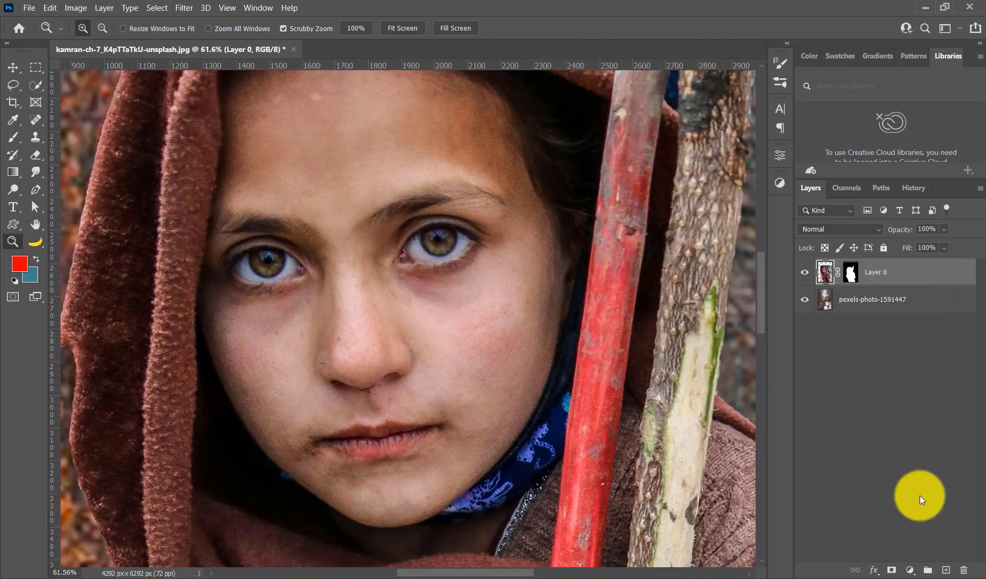
left_click(944, 571)
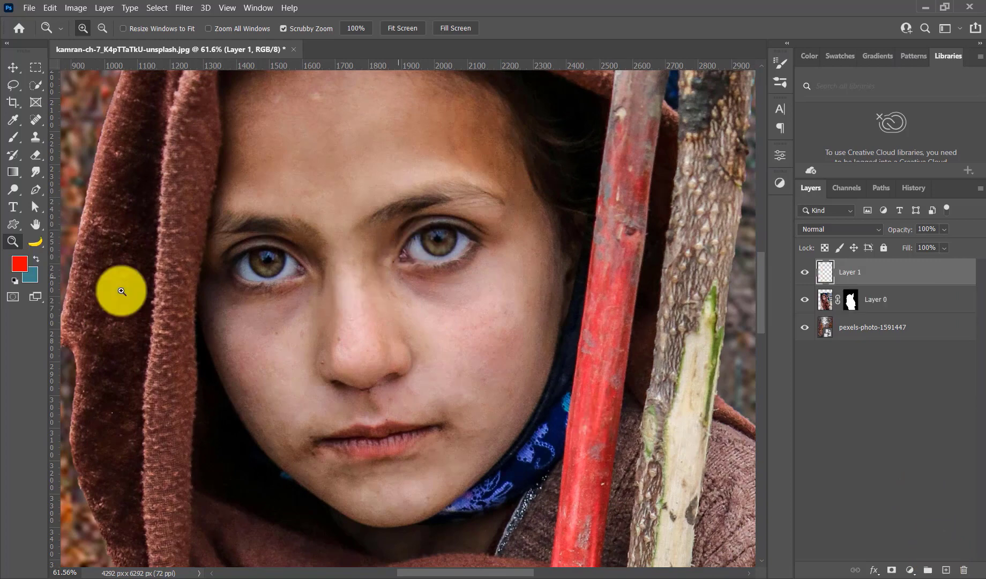
left_click(20, 263)
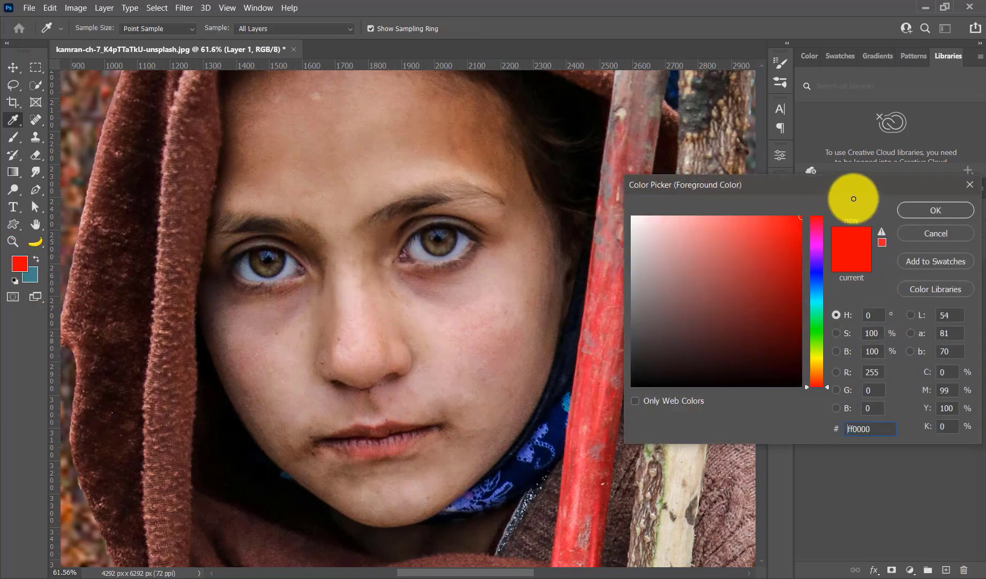
left_click(908, 209)
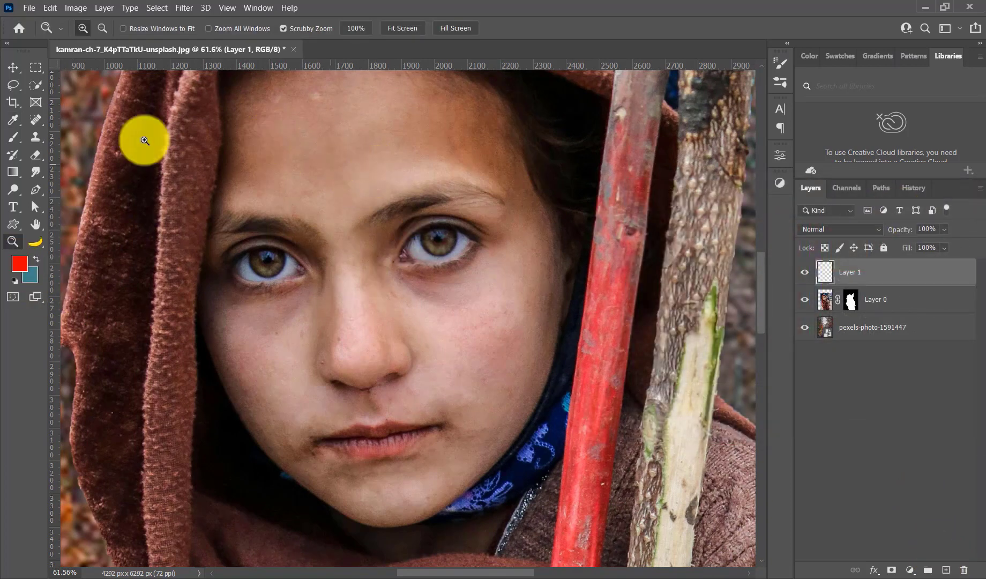
left_click(12, 138)
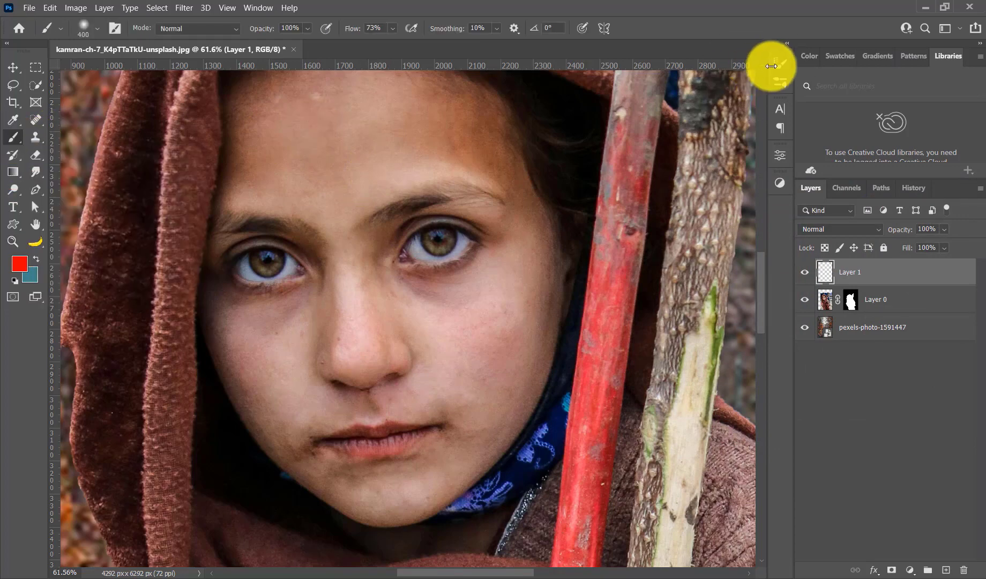
Step: Paint both irises red on Layer 1 with the soft round 30 px brush
key("F5")
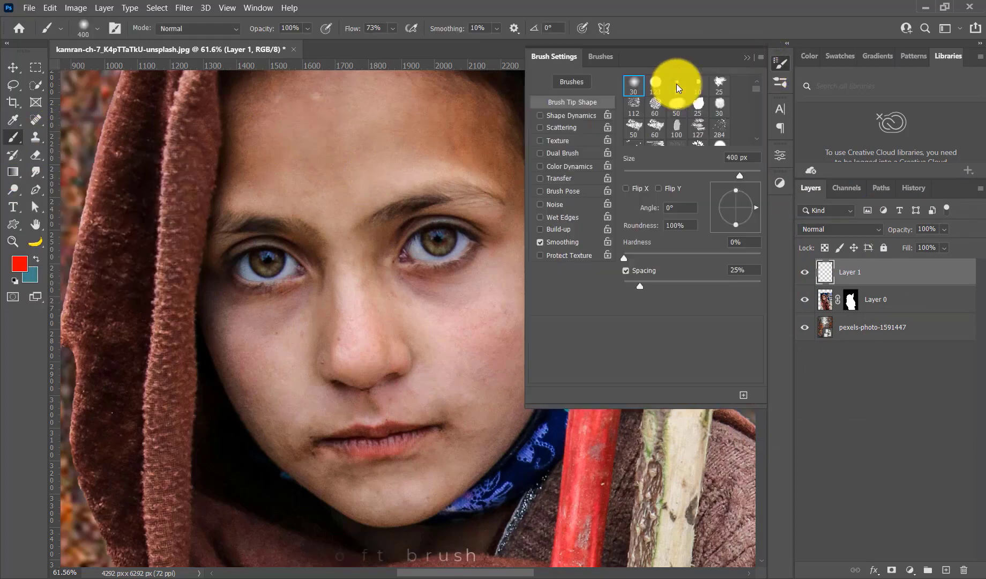
left_click(635, 84)
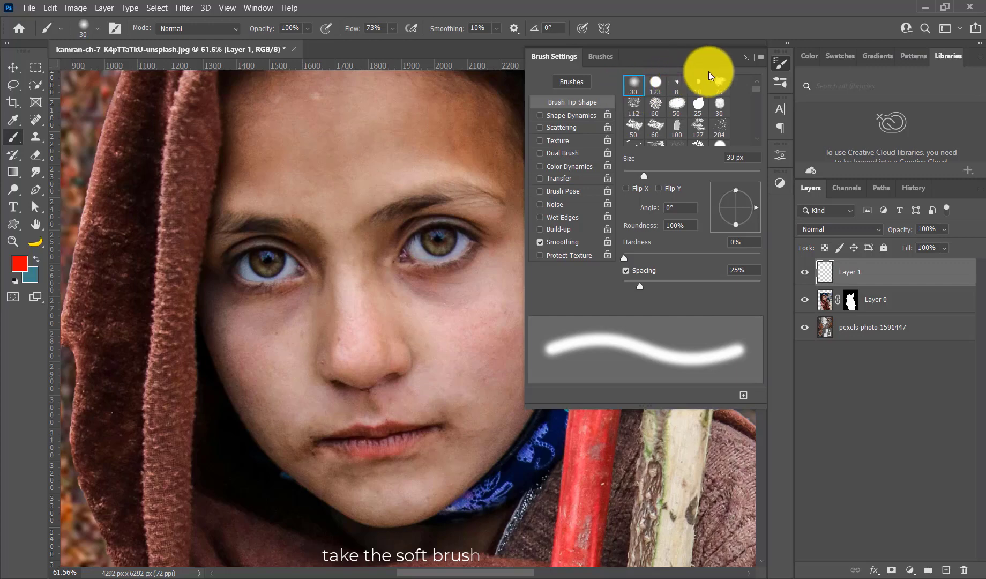
left_click(747, 57)
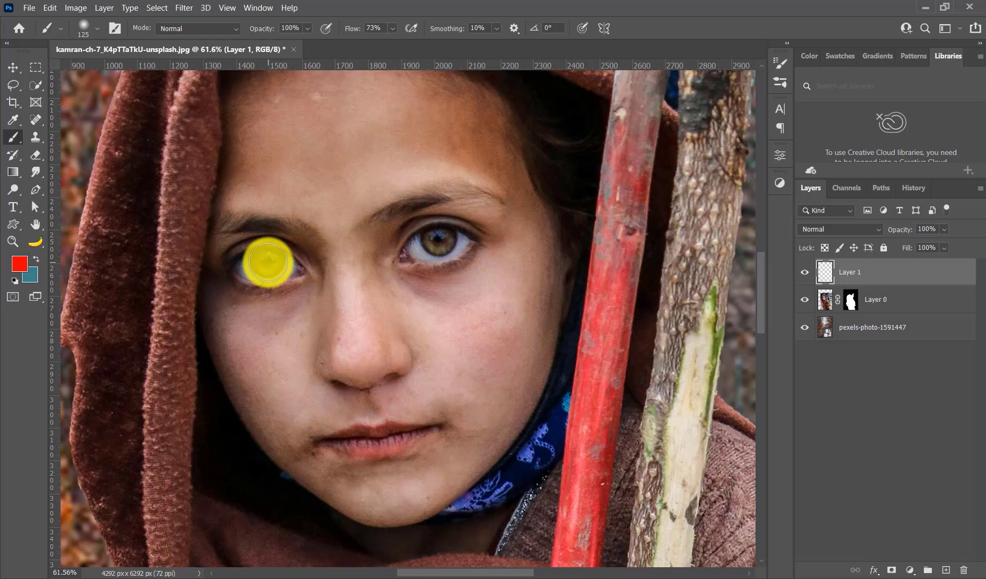
left_click(267, 262)
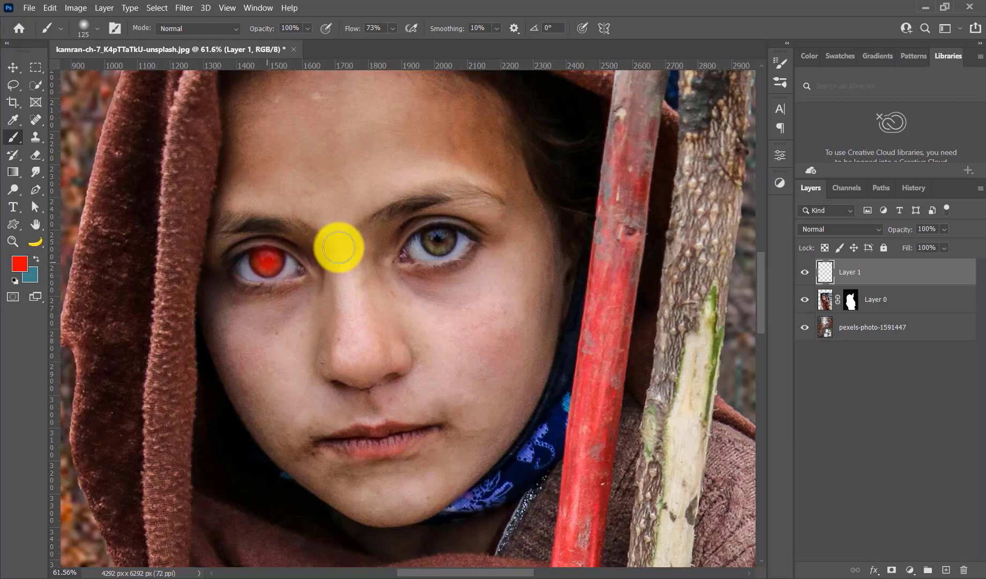
left_click(453, 242)
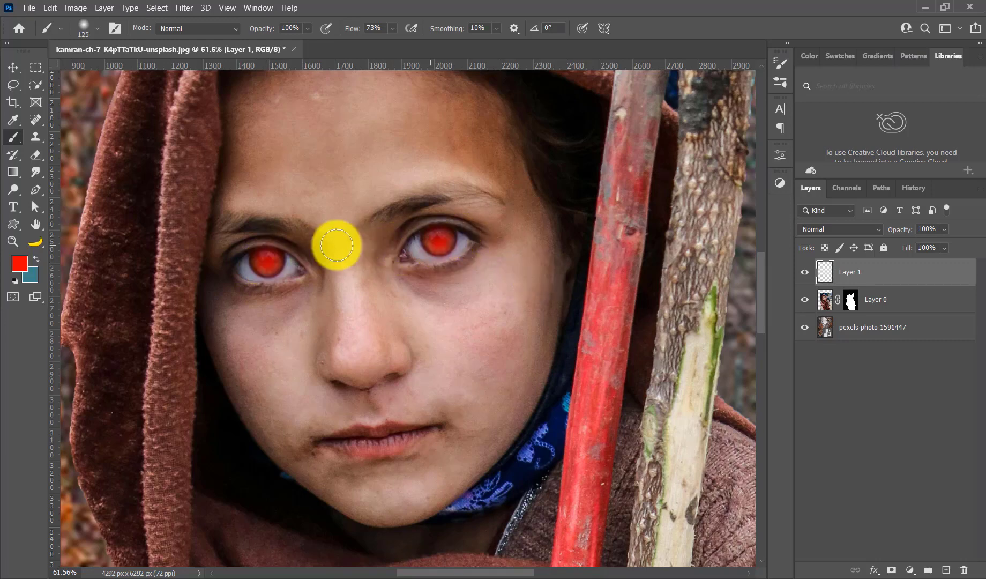
left_click(13, 241)
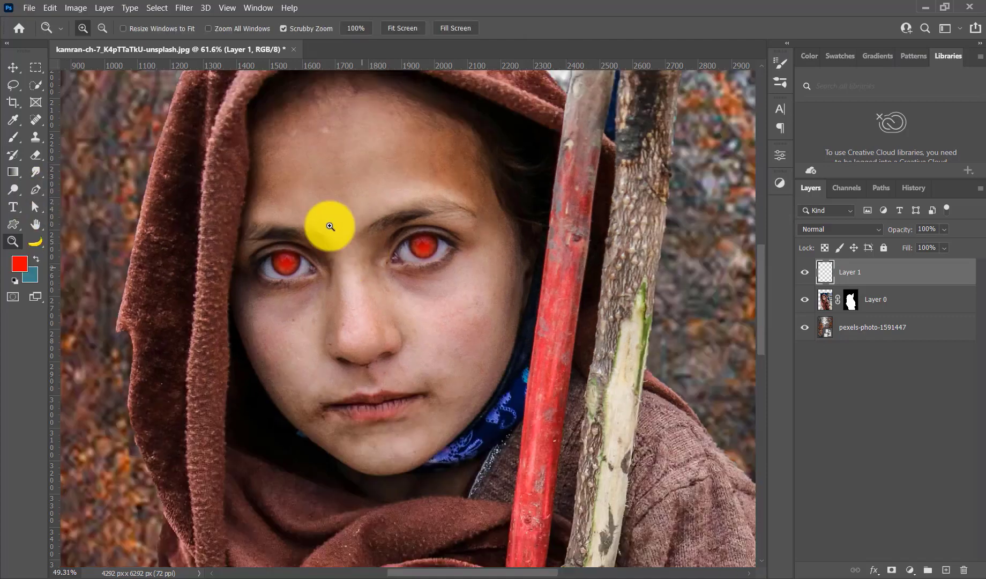
Step: Review the red-eyed composite around the sticks and sky, then bring up the File menu
left_click(326, 222, "alt")
left_click_drag(418, 284, 388, 249)
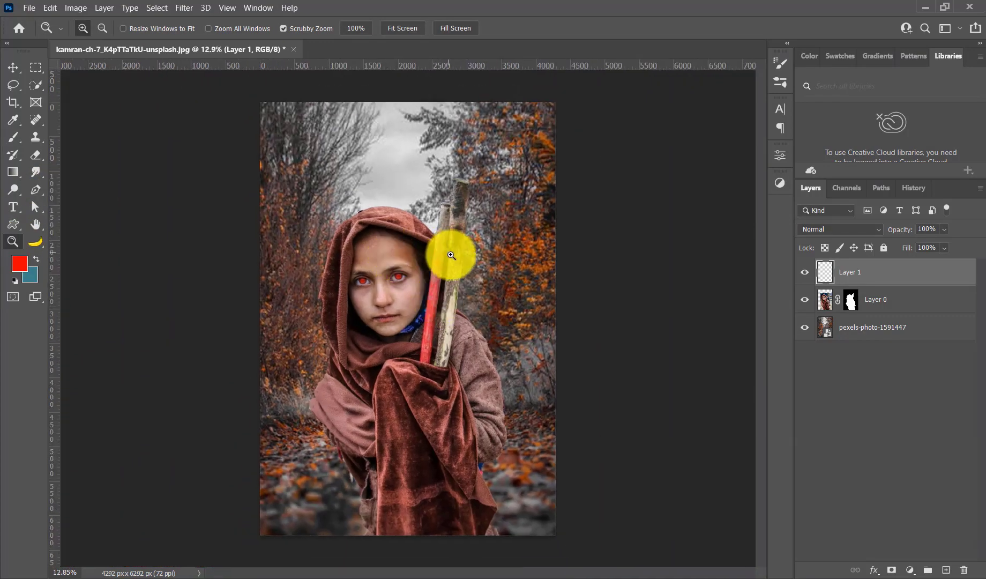
mouse_move(451, 249)
left_mouse_down()
mouse_move(488, 302)
mouse_move(469, 279)
left_mouse_up()
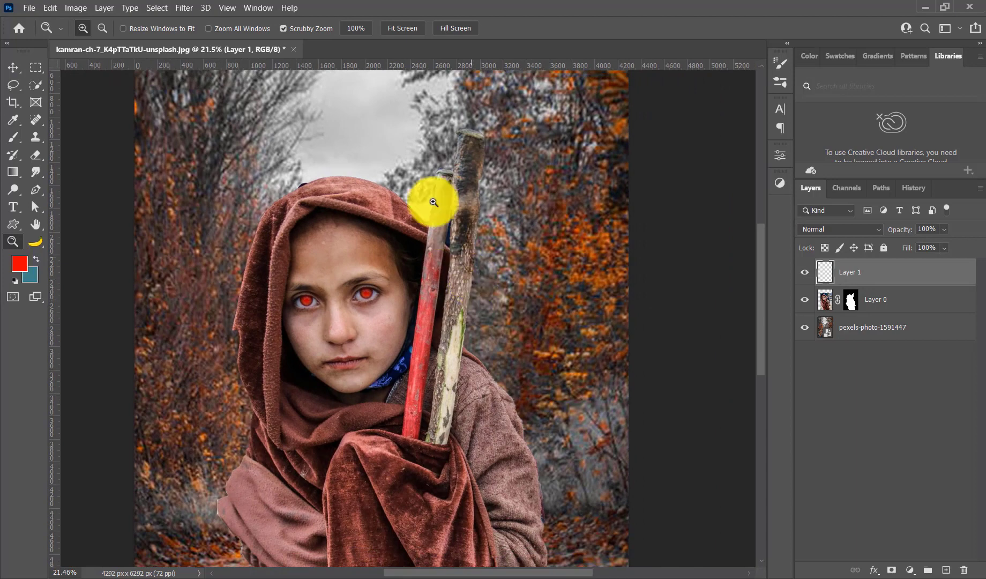
mouse_move(462, 192)
left_mouse_down()
mouse_move(487, 216)
mouse_move(467, 218)
mouse_move(492, 212)
left_mouse_up()
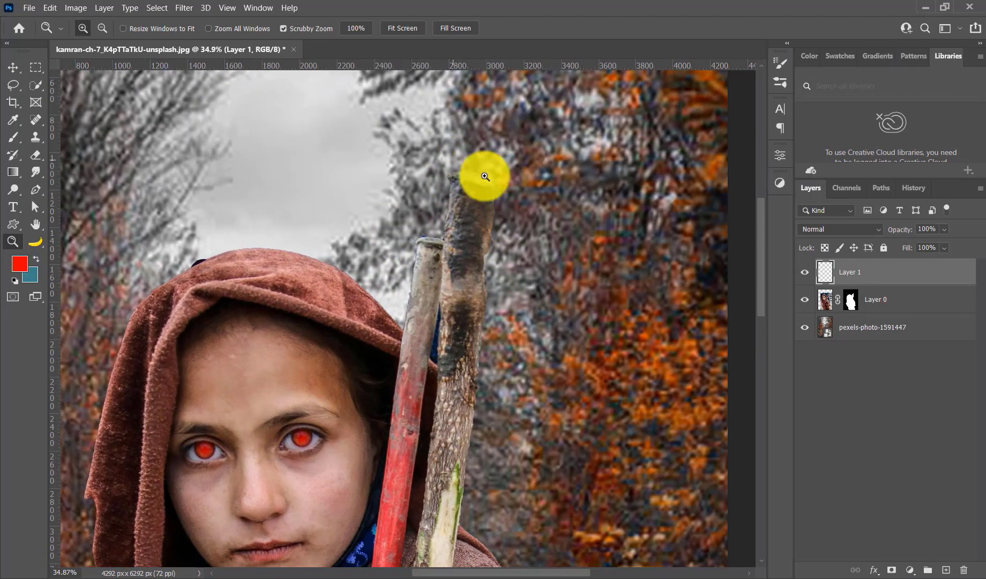
left_click_drag(484, 171, 492, 117)
scroll(489, 209, "up", 2)
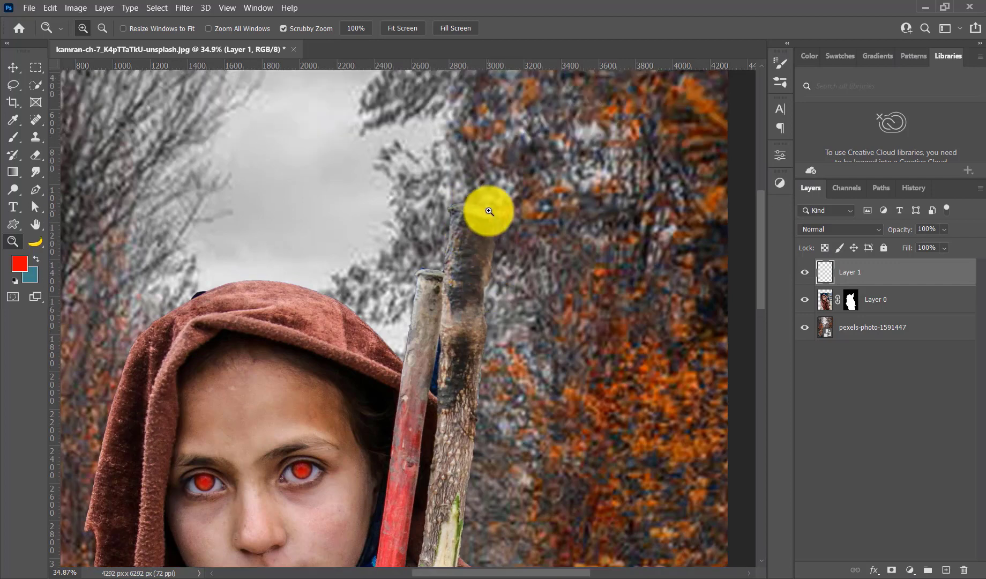
scroll(489, 209, "up", 2)
scroll(488, 209, "up", 2)
scroll(497, 218, "up", 1)
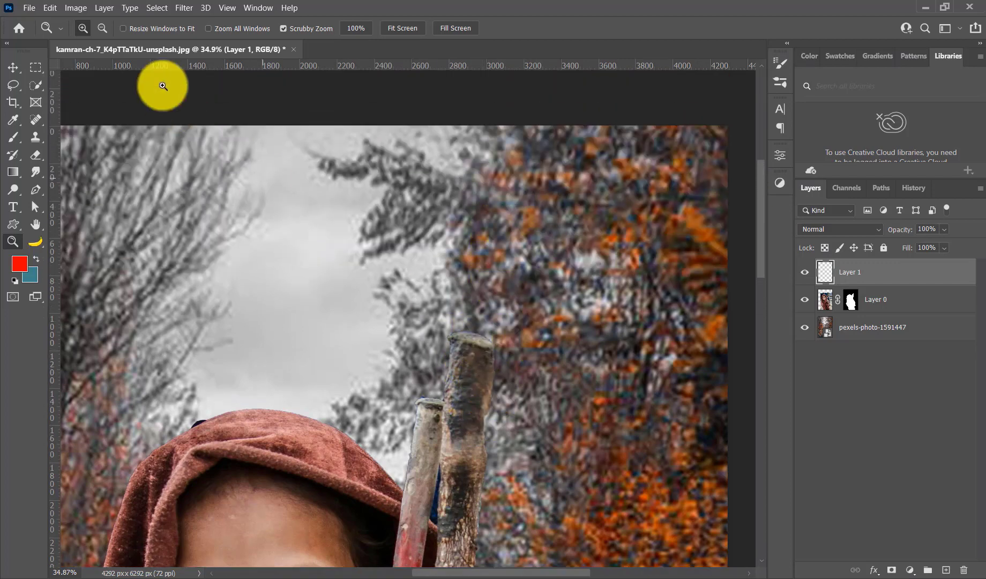
left_click(32, 5)
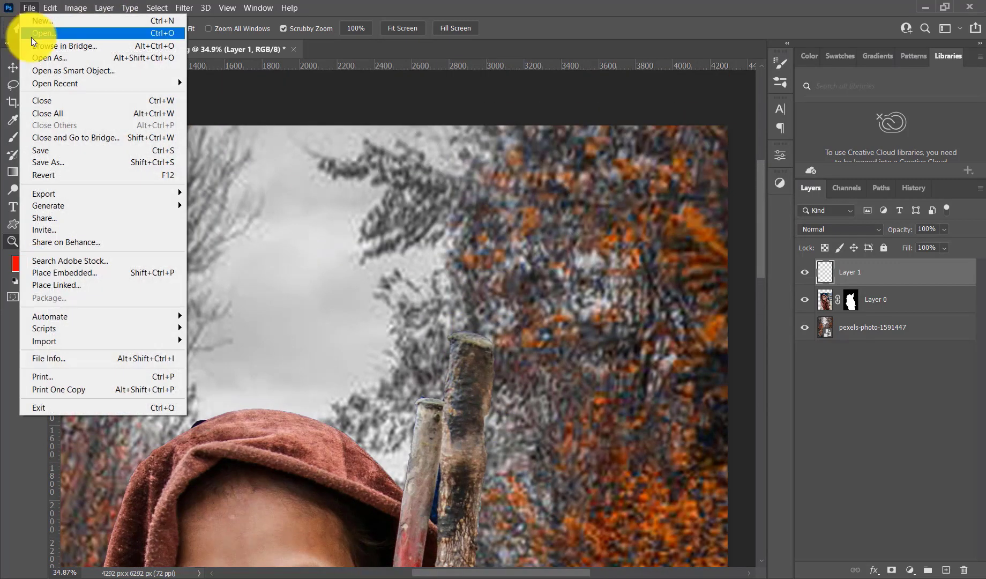
Step: Place the teal mushroom image from Downloads and scale it to about 217%
left_click(59, 272)
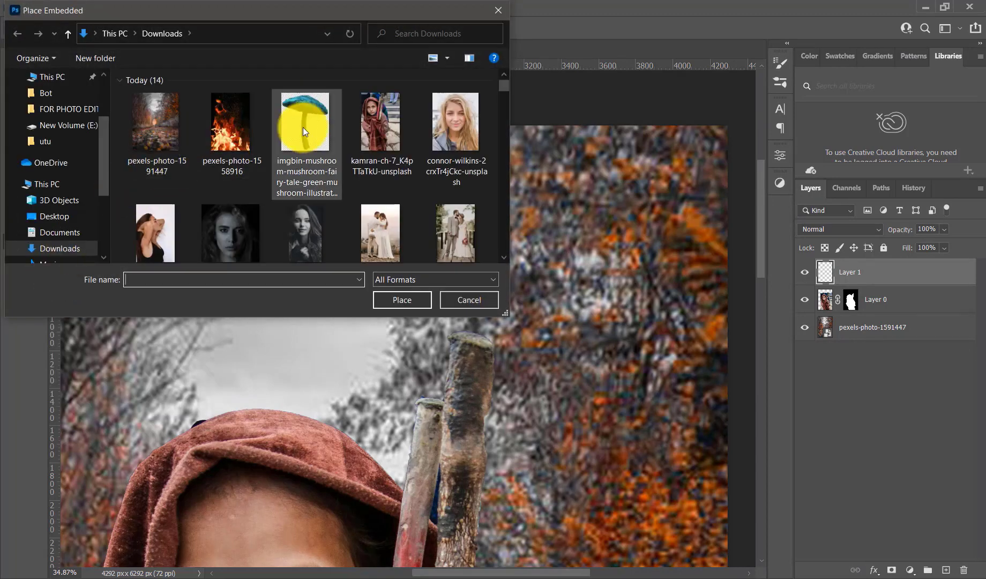
left_click(302, 127)
double_click(303, 127)
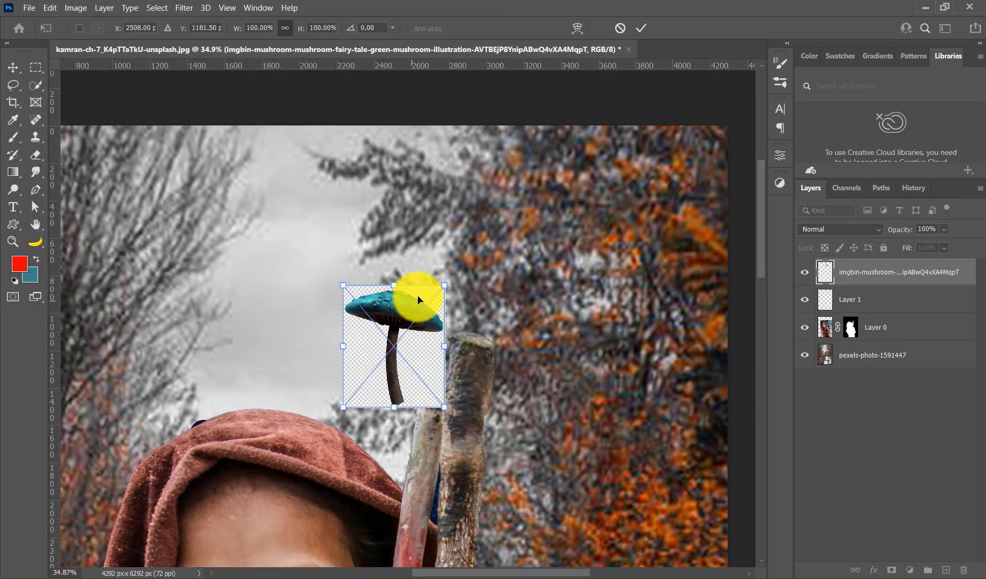
left_click_drag(441, 287, 614, 137)
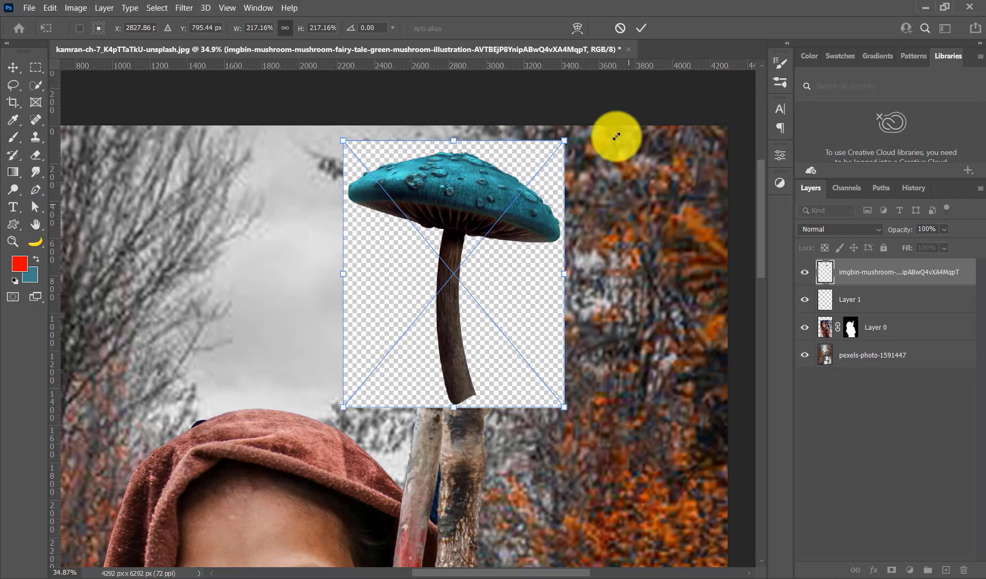
left_click(646, 25)
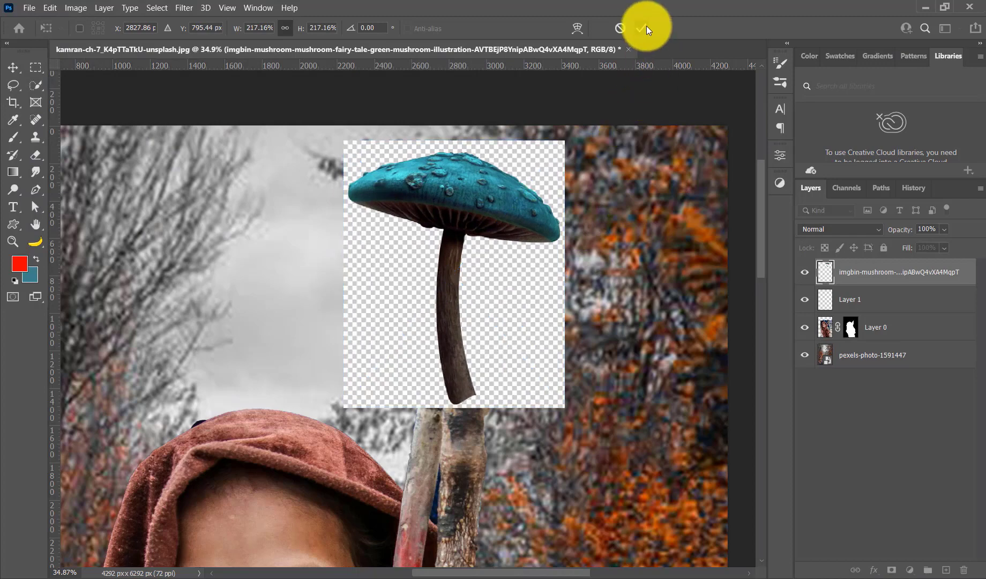
Step: Erase the mushroom's checkered backdrop with the Magic Eraser, rasterizing the layer
right_click(40, 159)
left_click(77, 178)
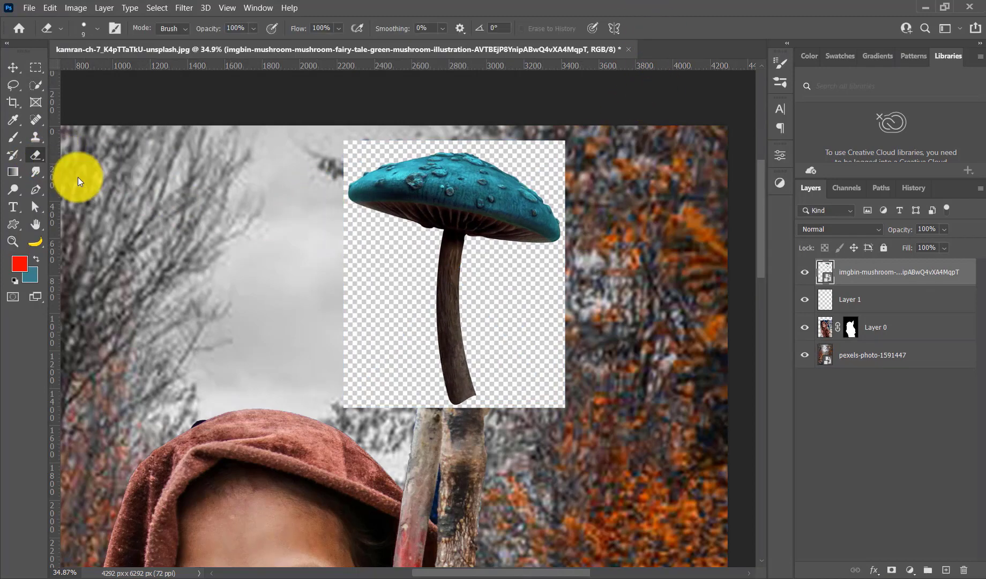
left_click(402, 265)
left_click(505, 242)
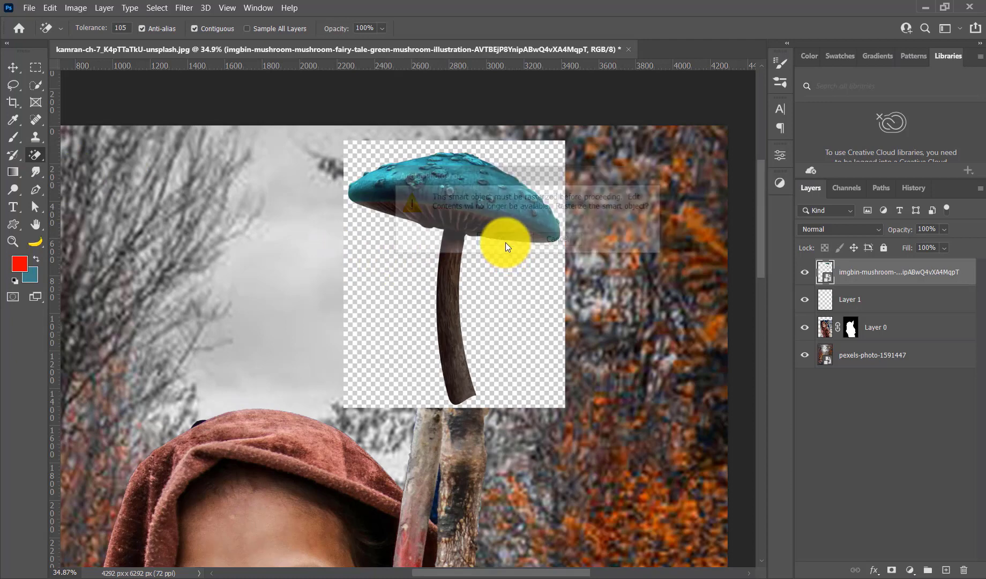
left_click(393, 276)
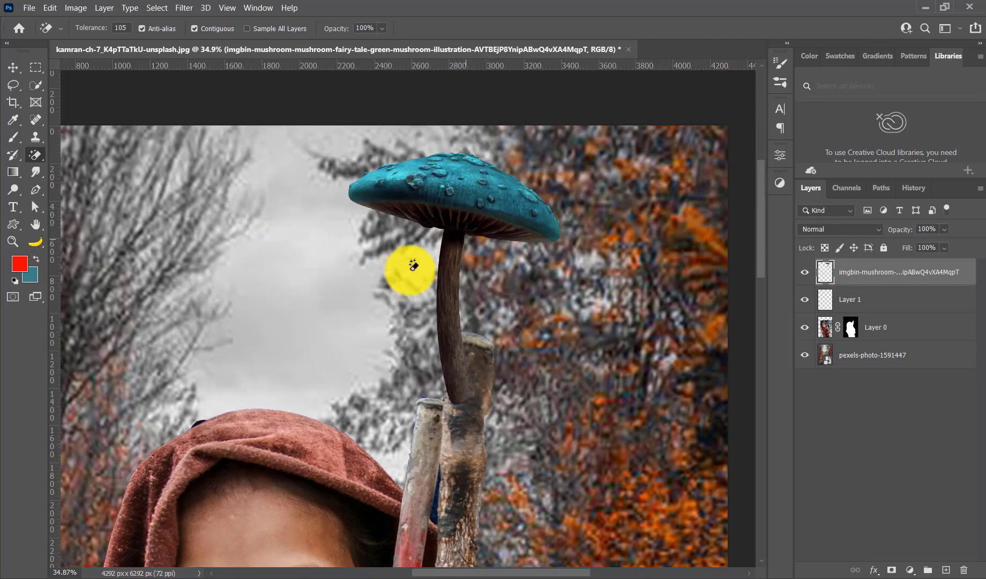
Step: Enlarge the mushroom with Free Transform and move its layer beneath the girl's Layer 0
key("ctrl+t")
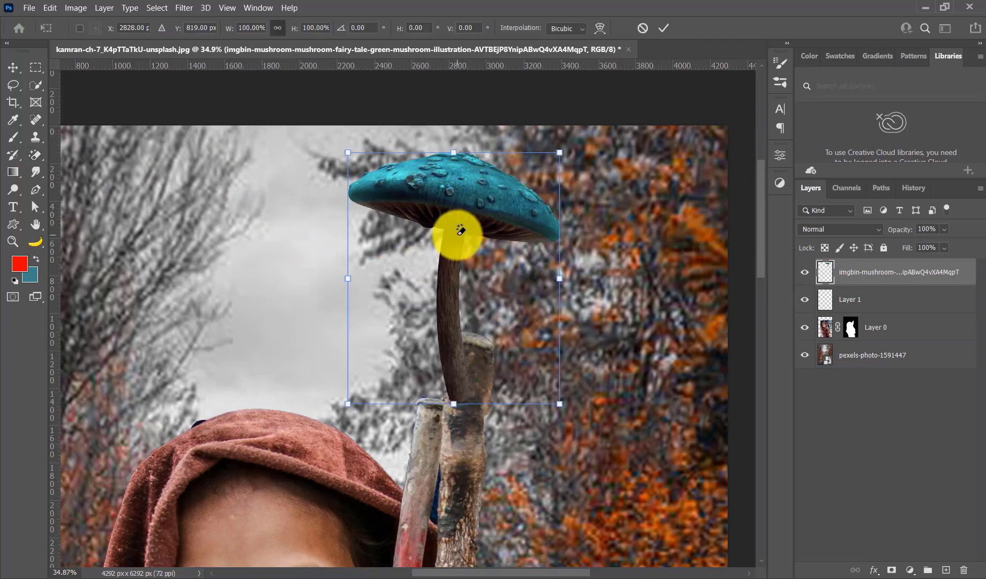
mouse_move(454, 411)
left_mouse_down()
mouse_move(470, 512)
mouse_move(466, 558)
left_mouse_up()
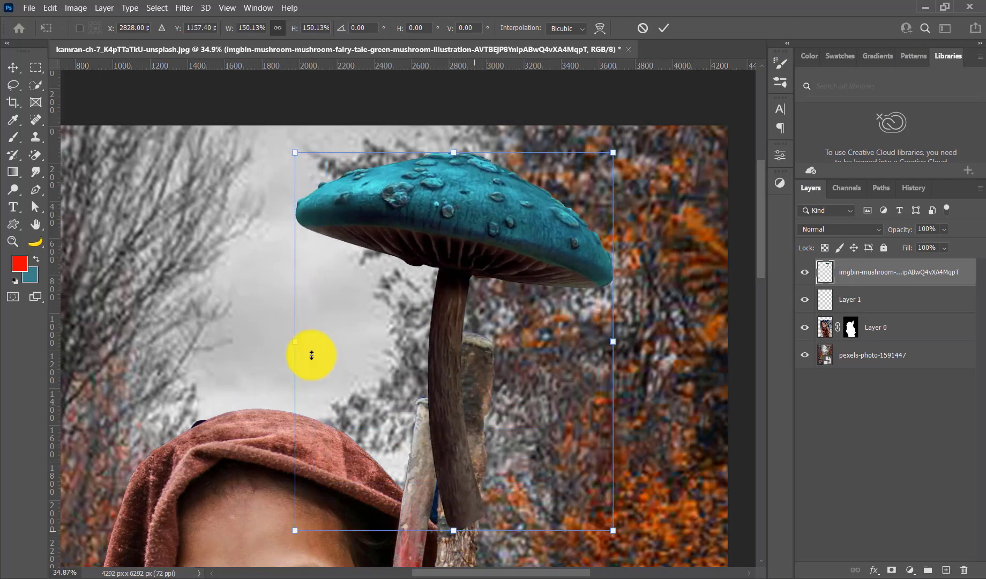
left_click_drag(295, 345, 199, 346)
mouse_move(387, 296)
left_mouse_down()
mouse_move(461, 398)
mouse_move(472, 398)
mouse_move(468, 411)
left_mouse_up()
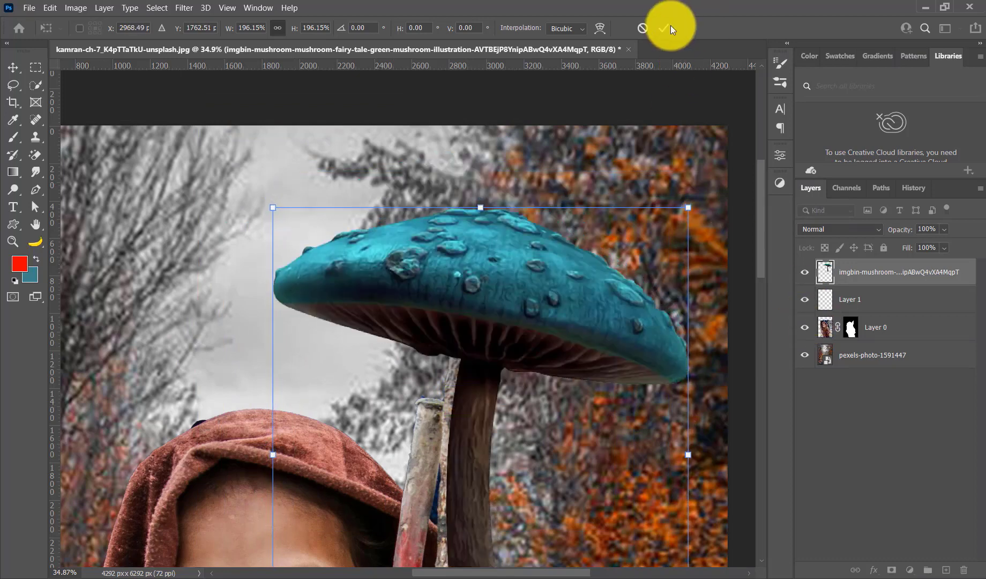
left_click(664, 28)
left_click_drag(836, 271, 832, 296)
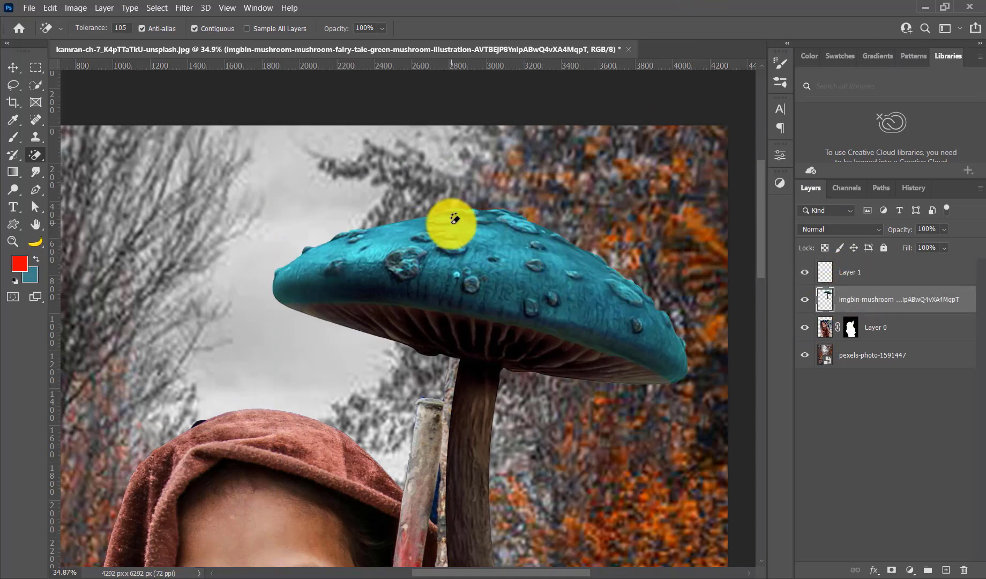
left_click_drag(852, 300, 858, 326)
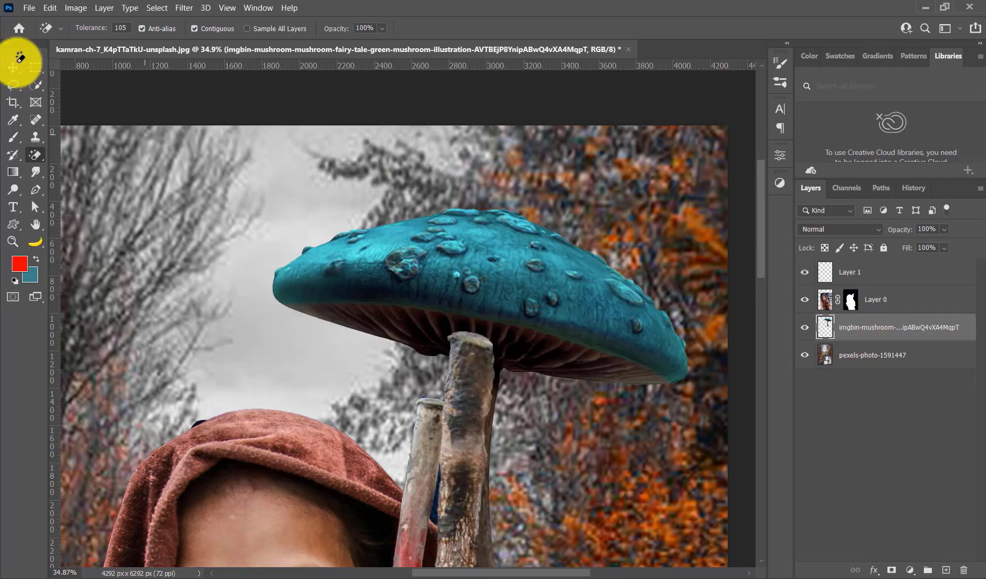
Step: Reposition the mushroom and rescale it to 115.33% so its cap sits above her sticks
left_click(16, 68)
mouse_move(555, 299)
left_mouse_down()
mouse_move(536, 264)
mouse_move(536, 277)
left_mouse_up()
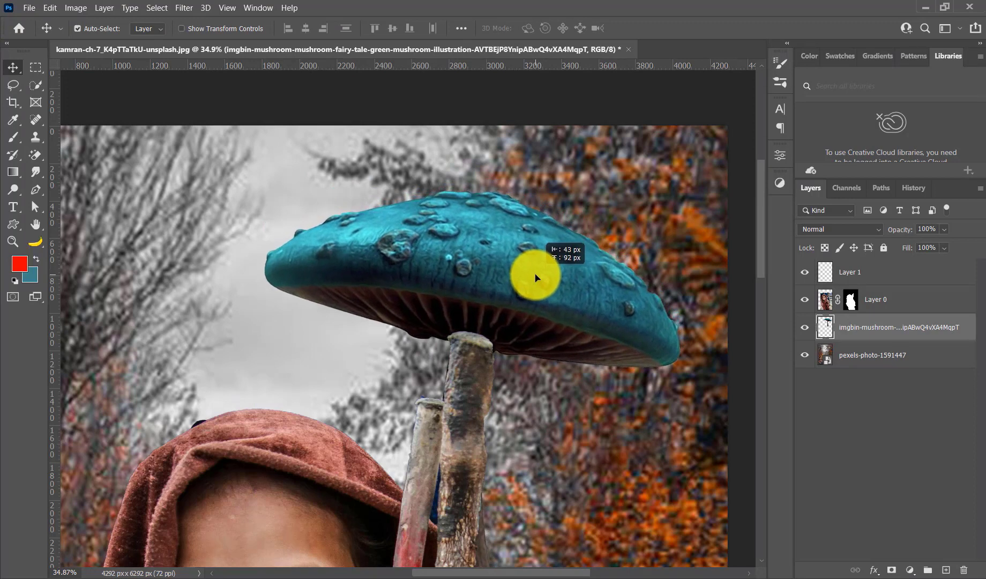
key("ctrl+t")
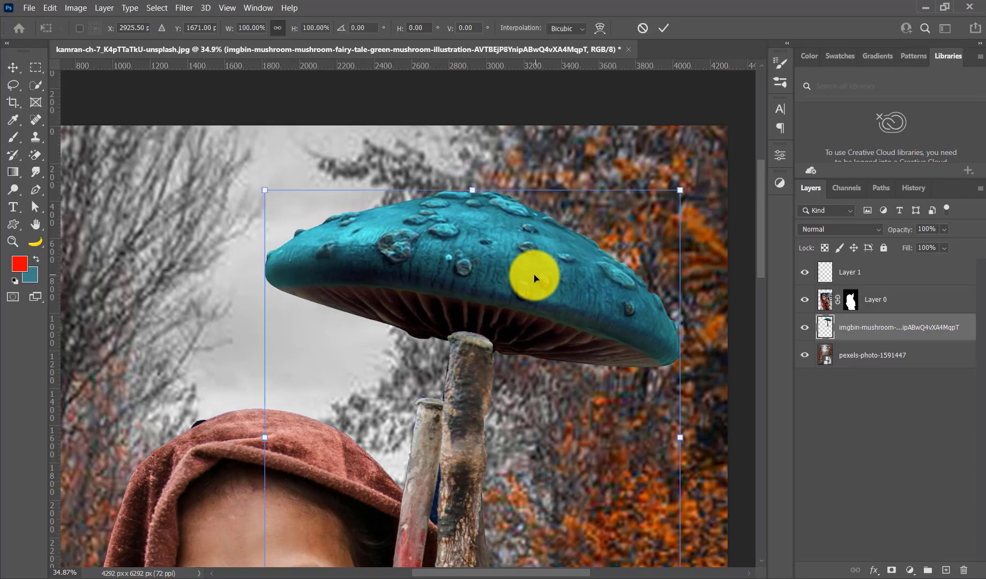
left_click_drag(264, 314, 231, 315)
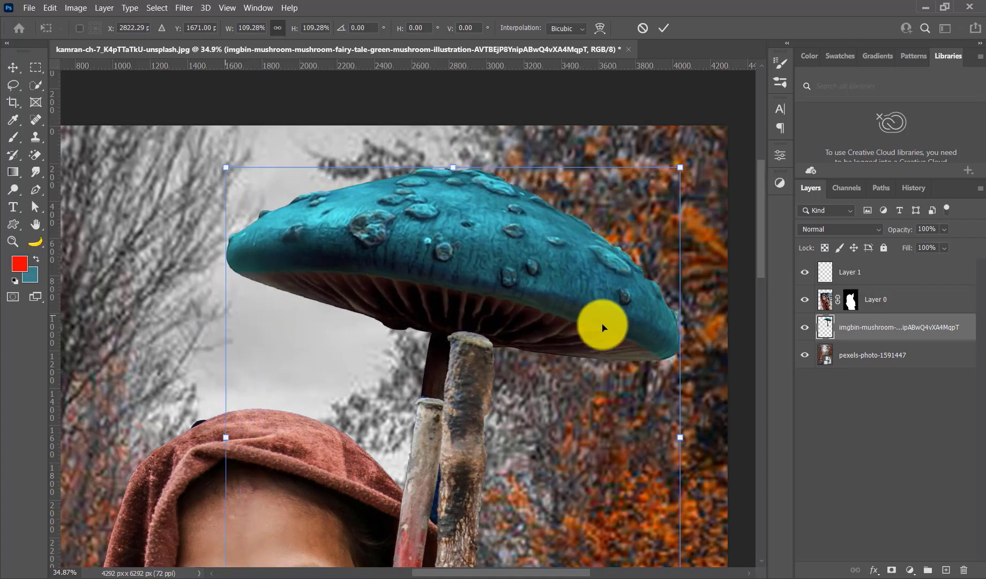
left_click_drag(684, 326, 712, 331)
left_click_drag(597, 332, 602, 360)
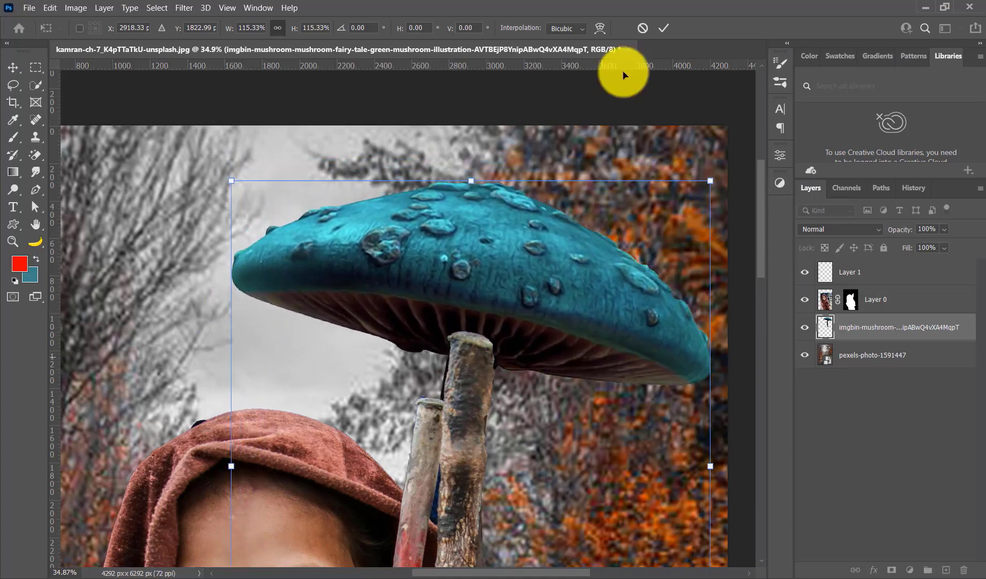
left_click(663, 29)
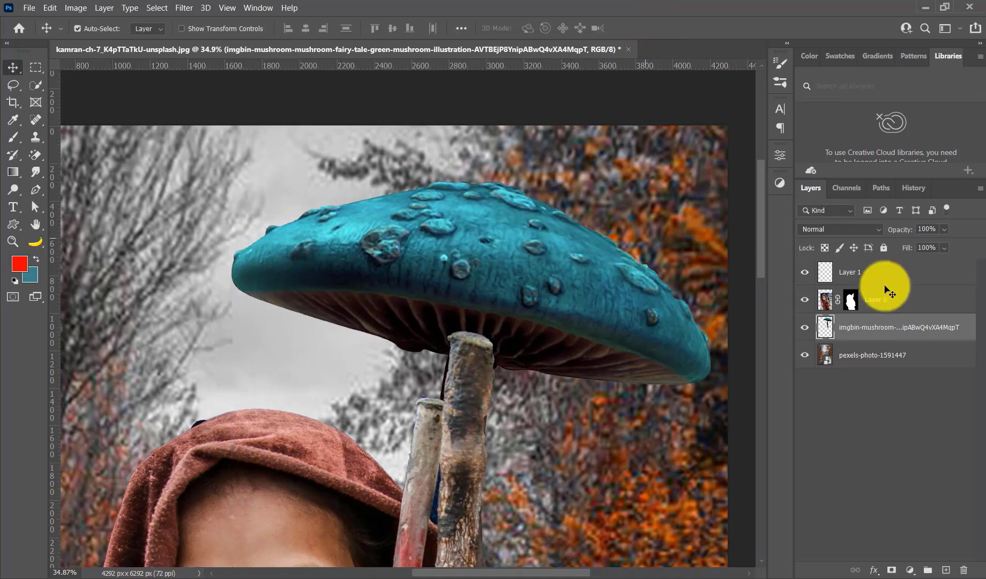
left_click(869, 303)
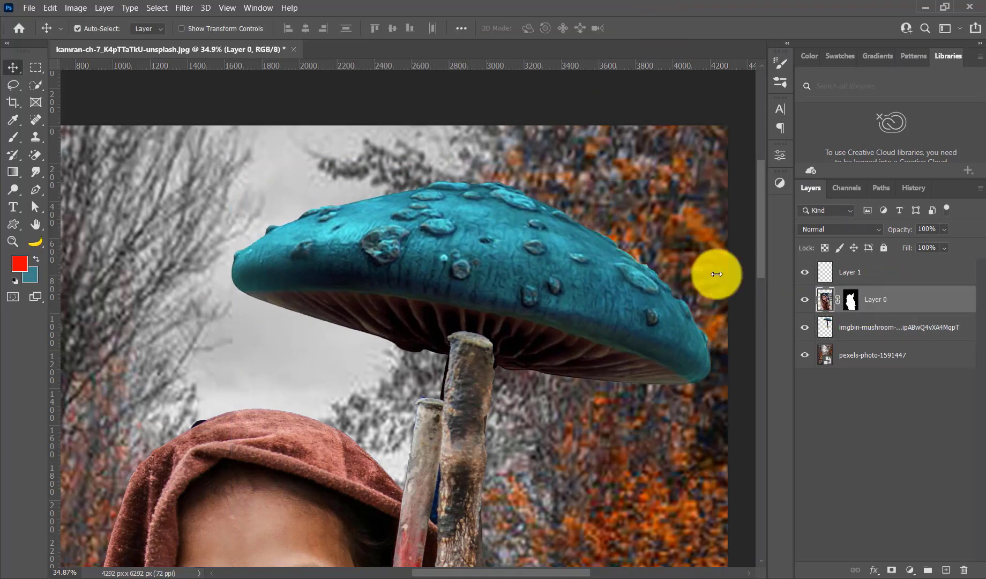
Step: Pick the Brush with default black foreground at 300 px size
left_click(15, 137)
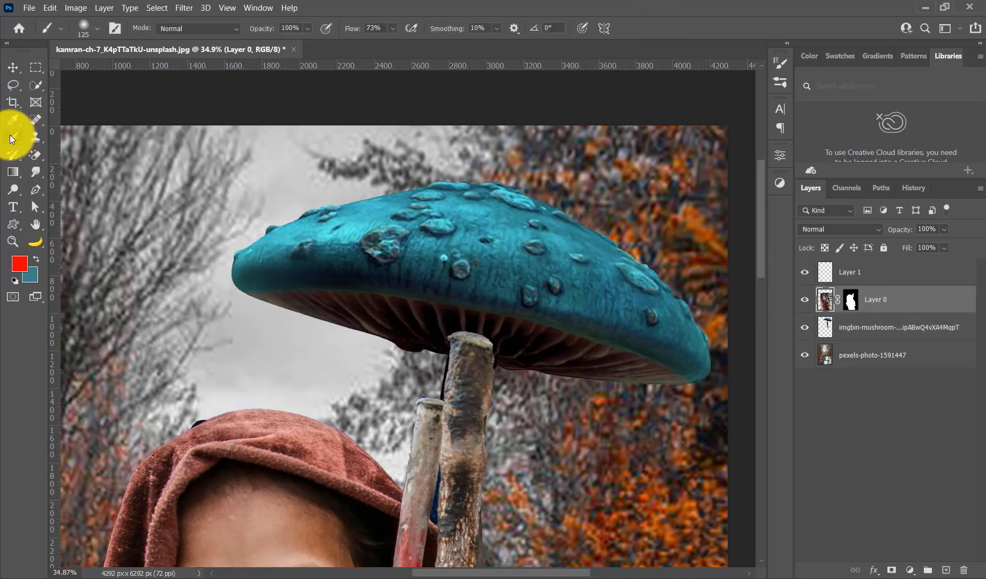
left_click(16, 282)
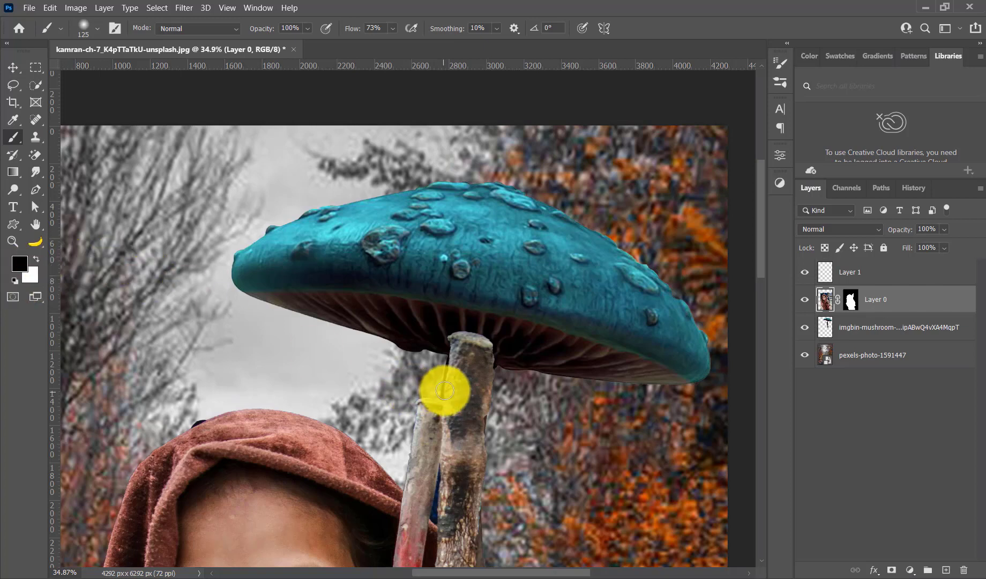
key("bracketright")
key("bracketright")
key("bracketright")
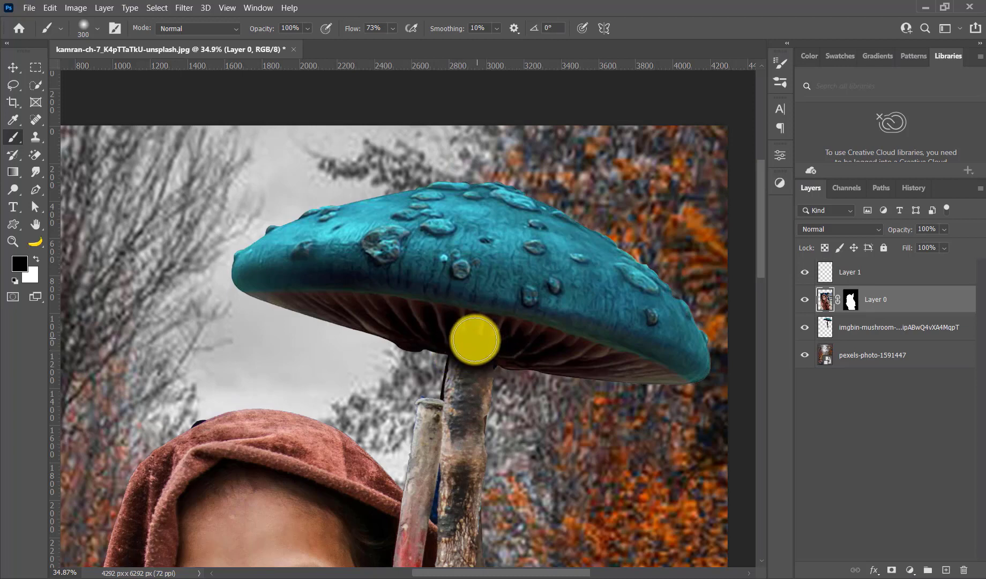
Step: Nudge the mushroom slightly to the right
left_click(11, 244)
left_click(352, 271, "alt")
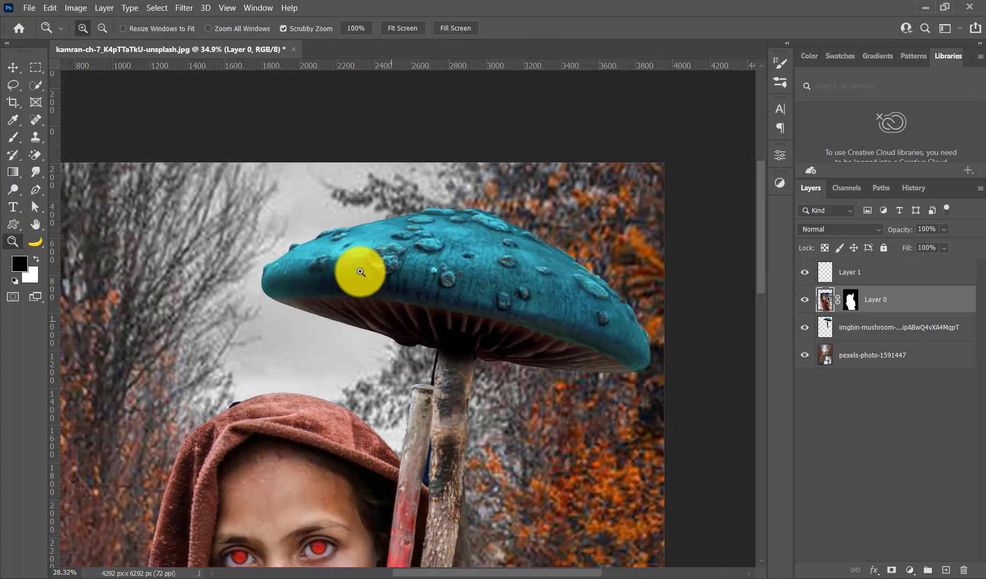
left_click(396, 286, "alt")
left_click(482, 202)
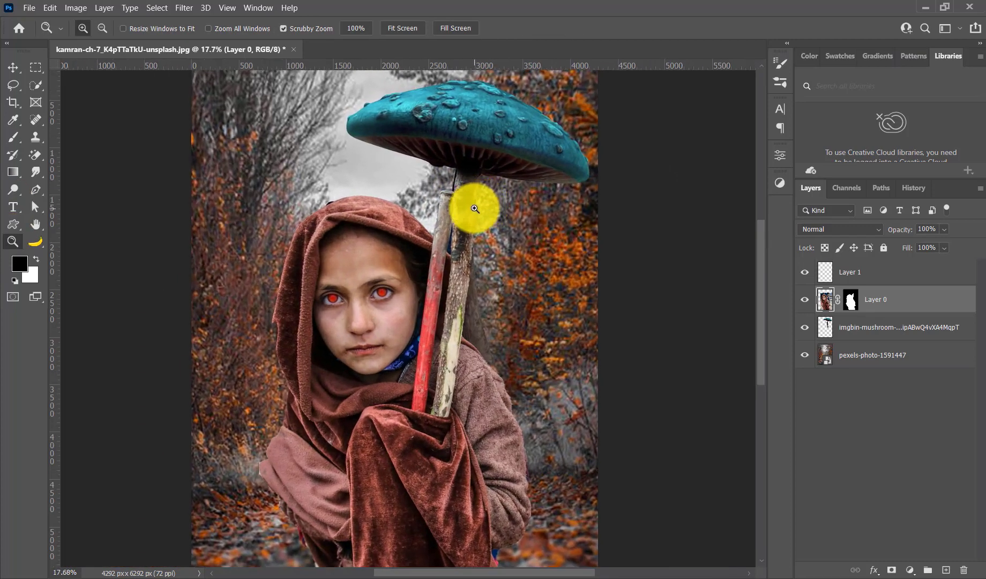
scroll(466, 209, "up", 2)
left_click(11, 67)
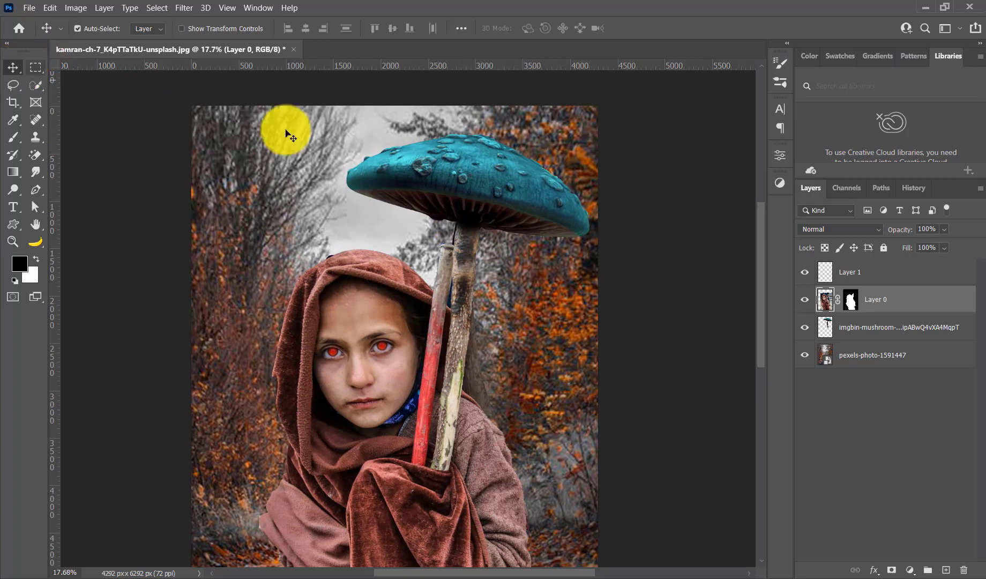
left_click_drag(423, 167, 430, 170)
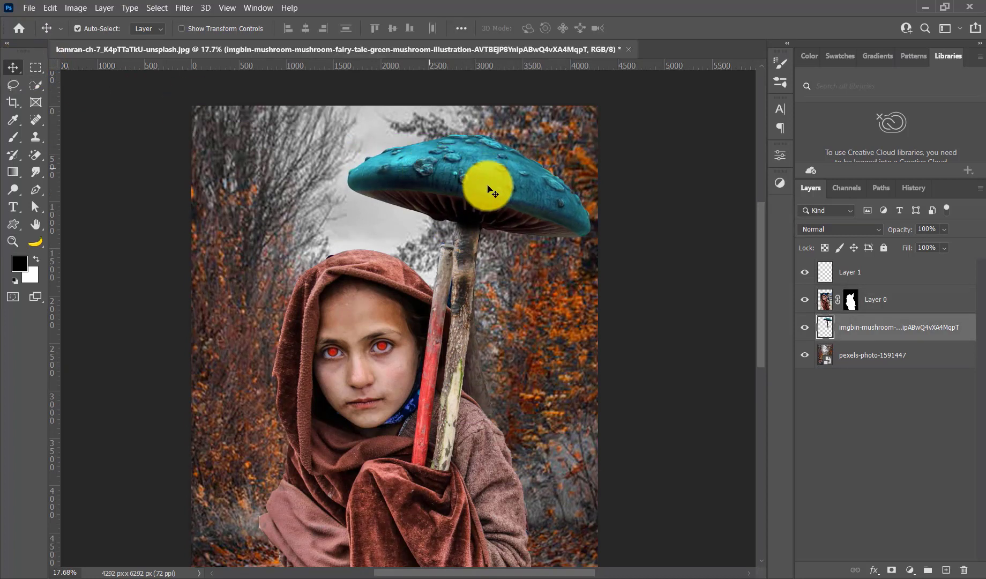
Step: With Layer 0 hidden, erase the upper mushroom stem using a 700 px eraser
left_click(804, 301)
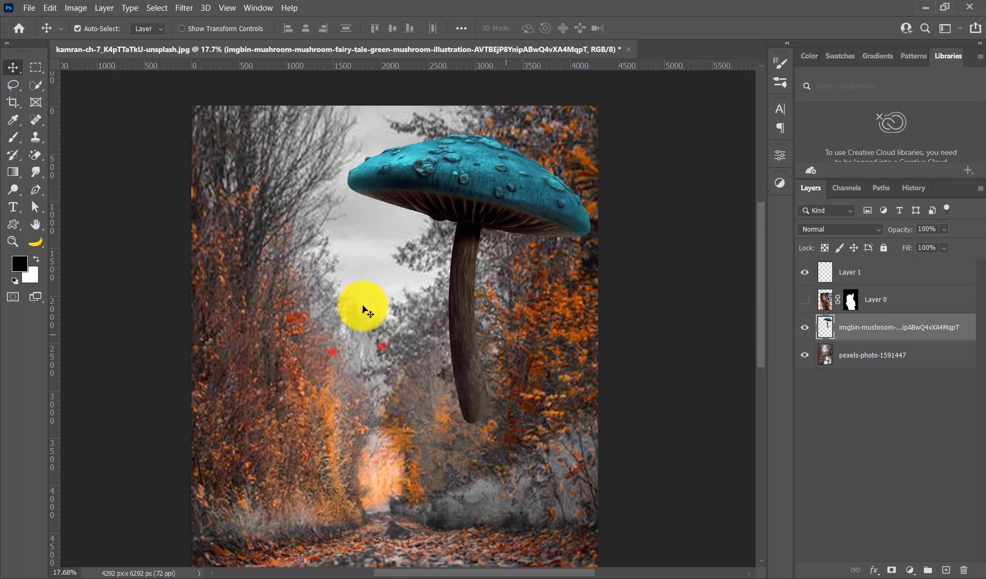
right_click(31, 152)
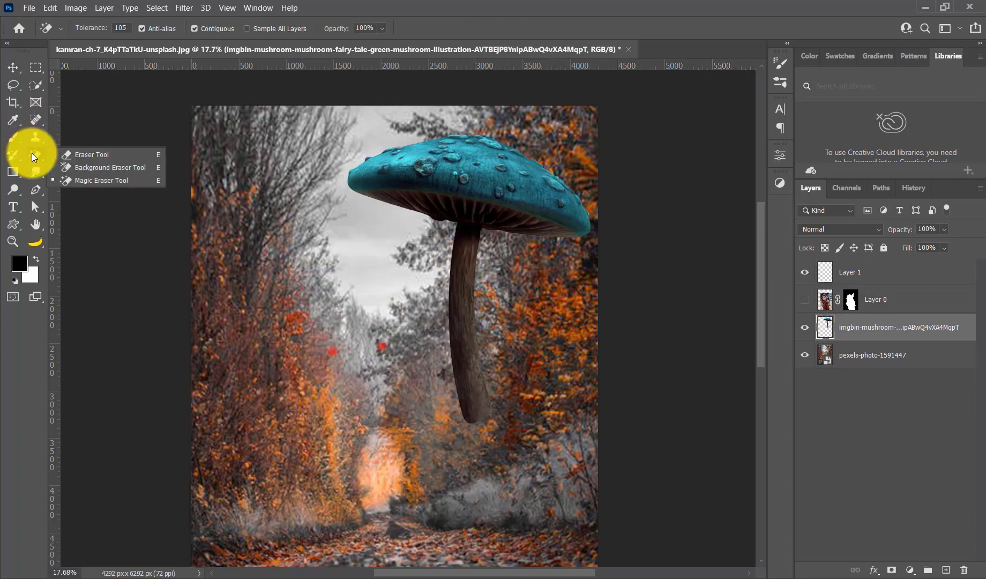
left_click(59, 154)
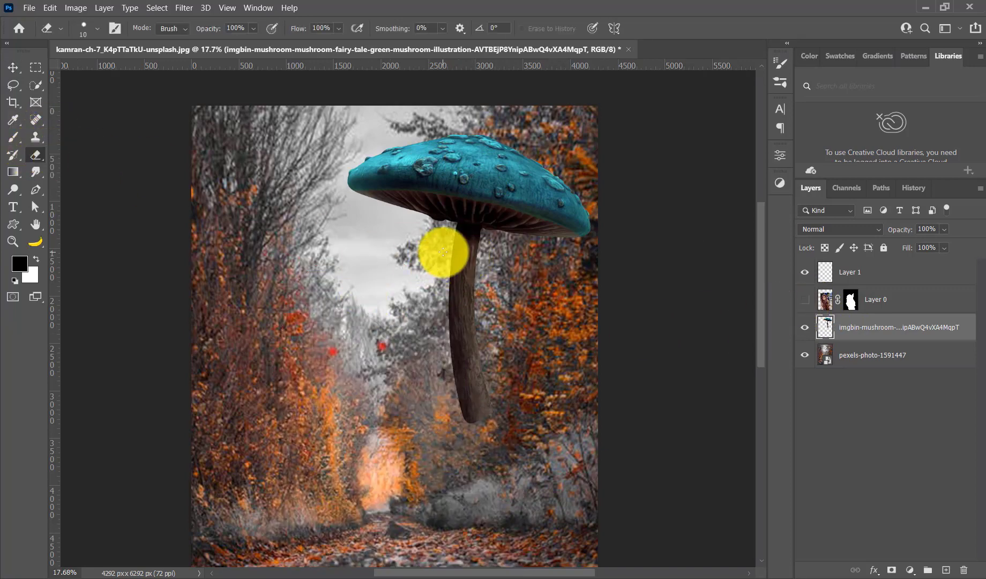
key("bracketright")
key("bracketright")
key("bracketright")
mouse_move(456, 284)
left_mouse_down()
mouse_move(469, 253)
mouse_move(448, 262)
mouse_move(474, 418)
mouse_move(447, 342)
left_mouse_up()
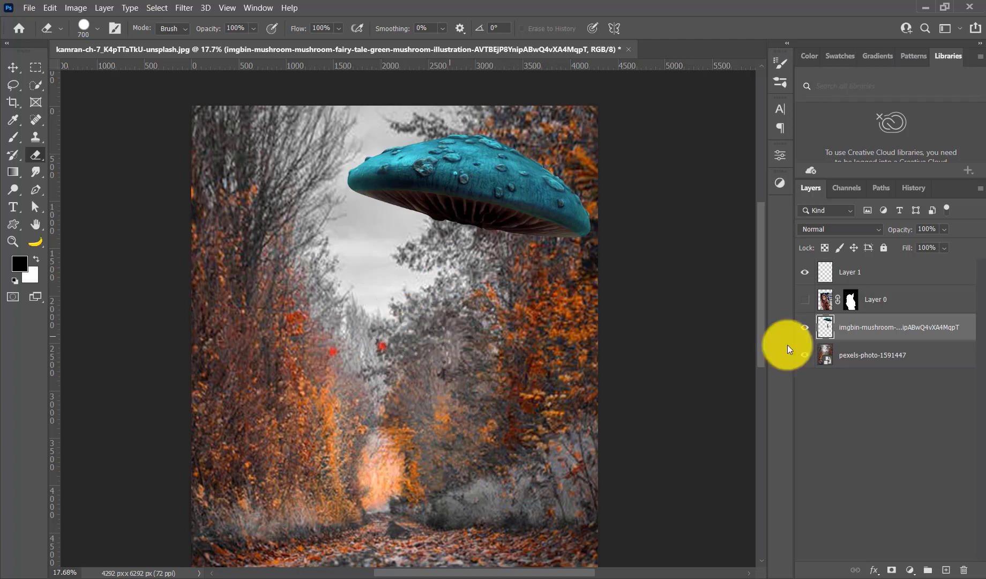
left_click(805, 299)
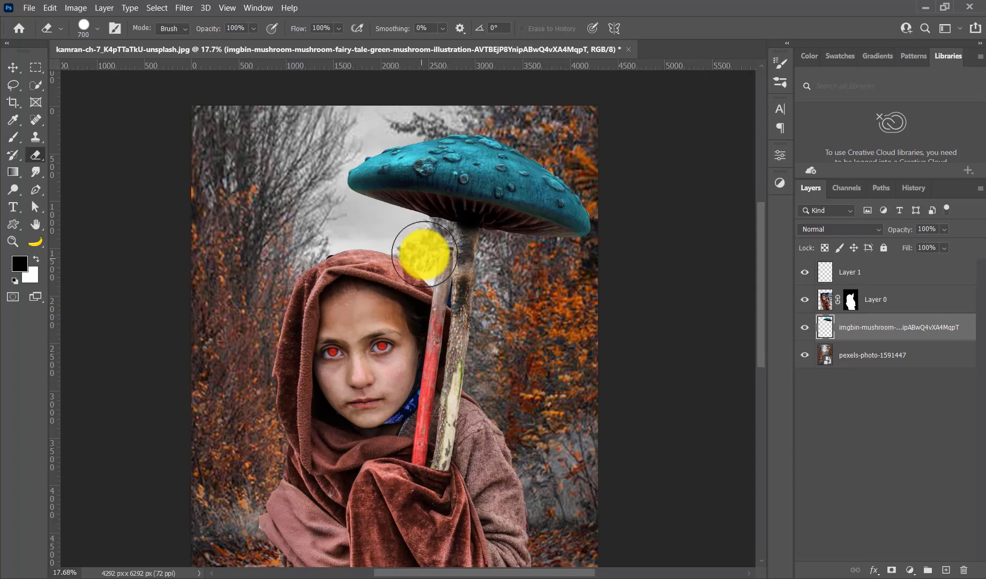
Step: Erase the remaining stem under the cap, refining with a 40 px eraser
mouse_move(426, 255)
left_mouse_down()
mouse_move(423, 309)
mouse_move(420, 295)
left_mouse_up()
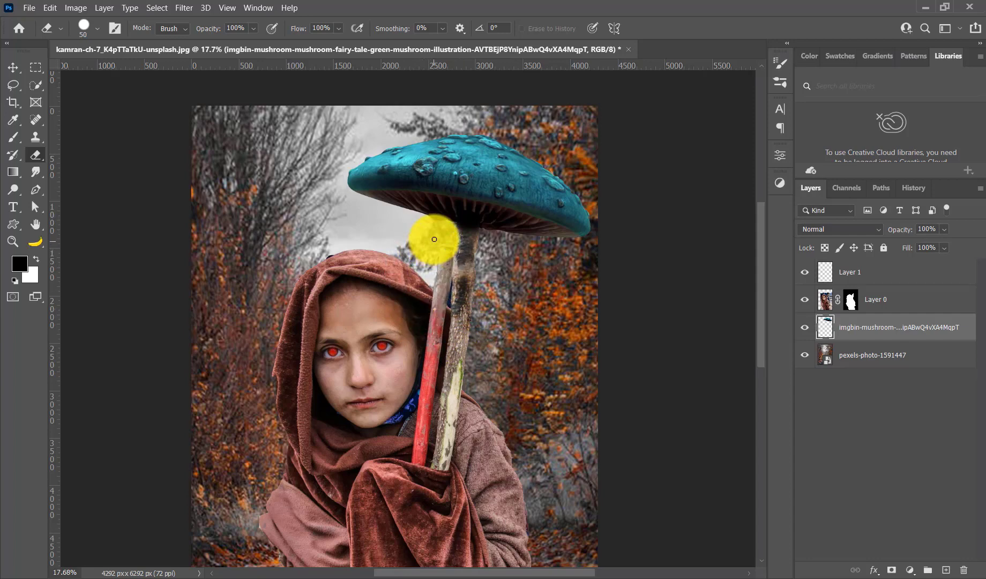
key("bracketleft")
left_click_drag(439, 219, 440, 222)
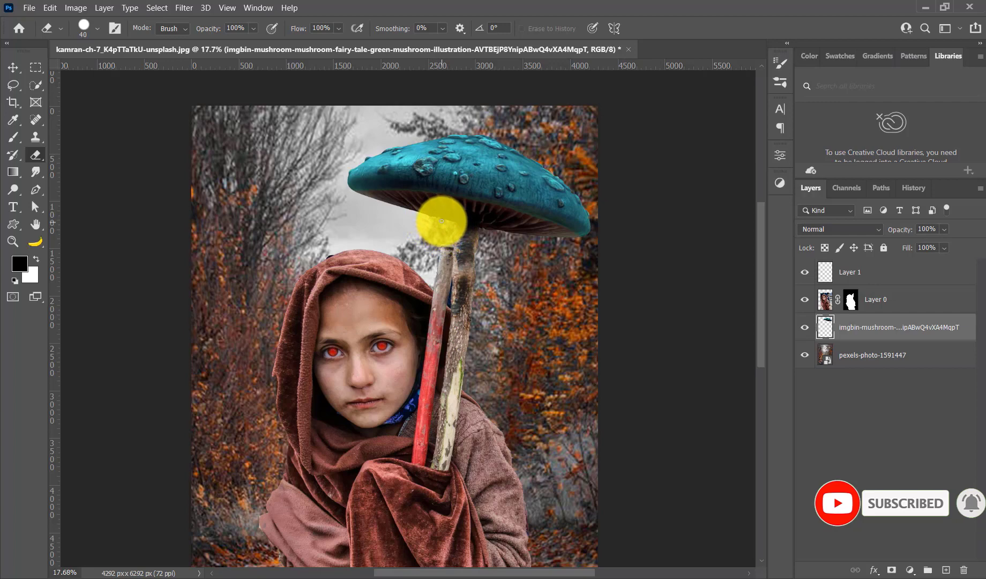
mouse_move(442, 221)
left_mouse_down()
mouse_move(528, 231)
mouse_move(501, 260)
mouse_move(475, 240)
left_mouse_up()
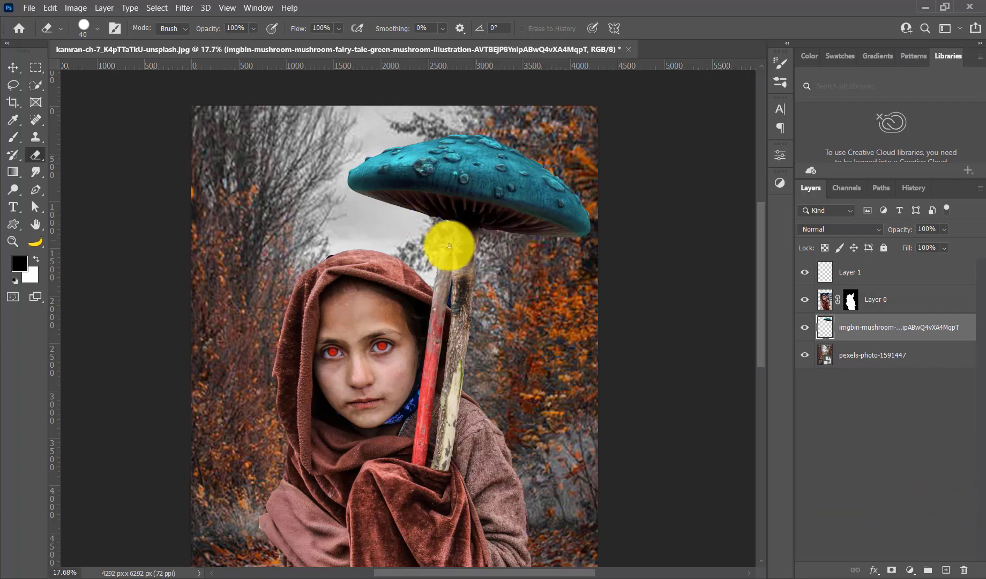
left_click(15, 240)
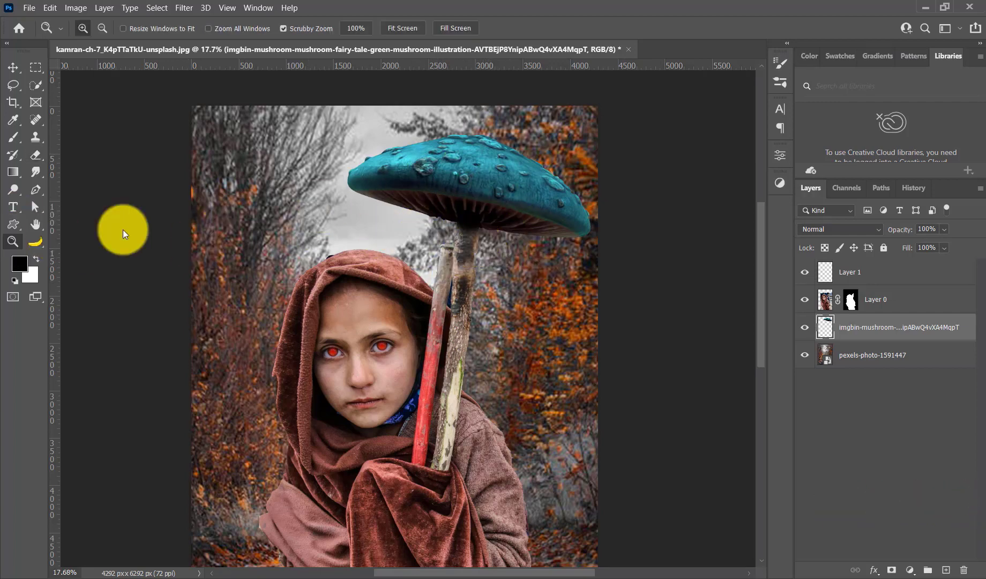
left_click_drag(501, 322, 517, 330)
scroll(509, 324, "down", 2)
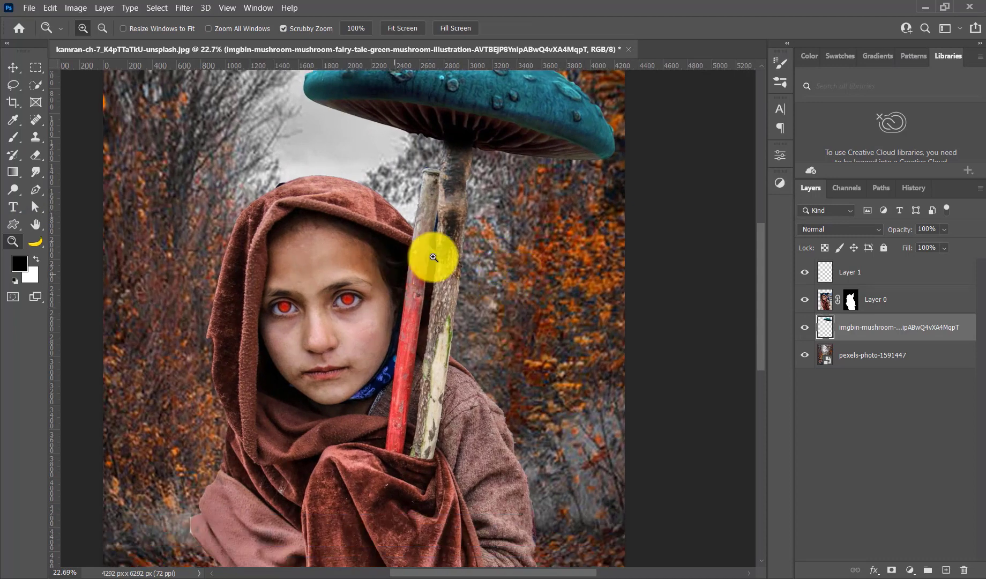
scroll(462, 249, "up", 1)
scroll(463, 251, "up", 1)
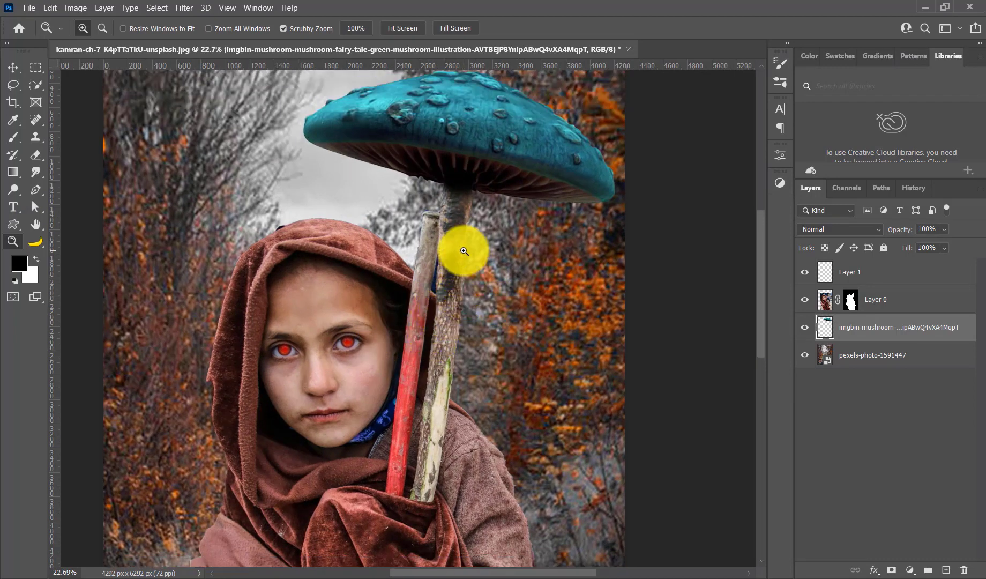
scroll(464, 250, "up", 1)
scroll(475, 220, "up", 1)
scroll(457, 209, "up", 1)
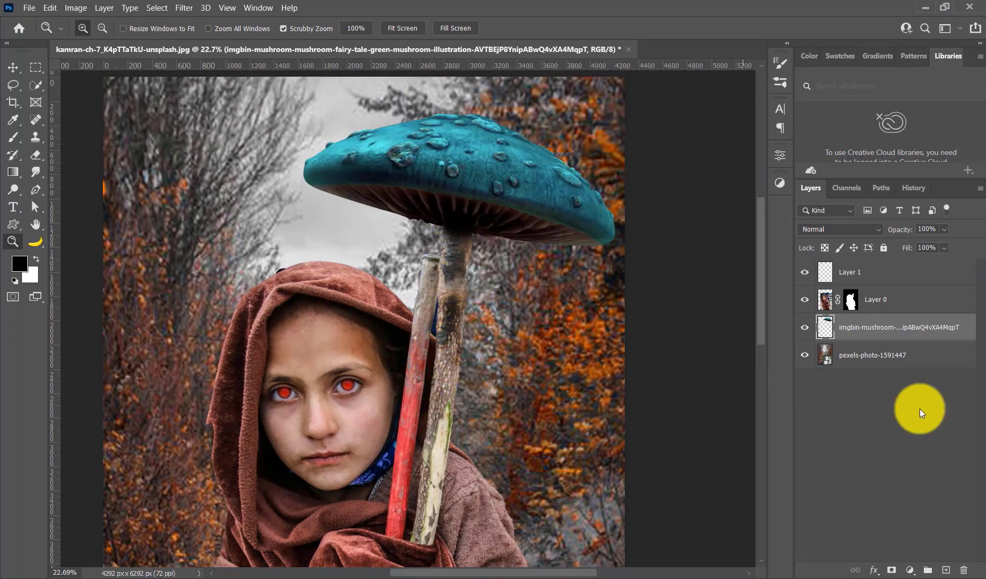
Step: Add an Outer Glow to the mushroom layer with colour sampled from the cap's teal 31989d
double_click(971, 326)
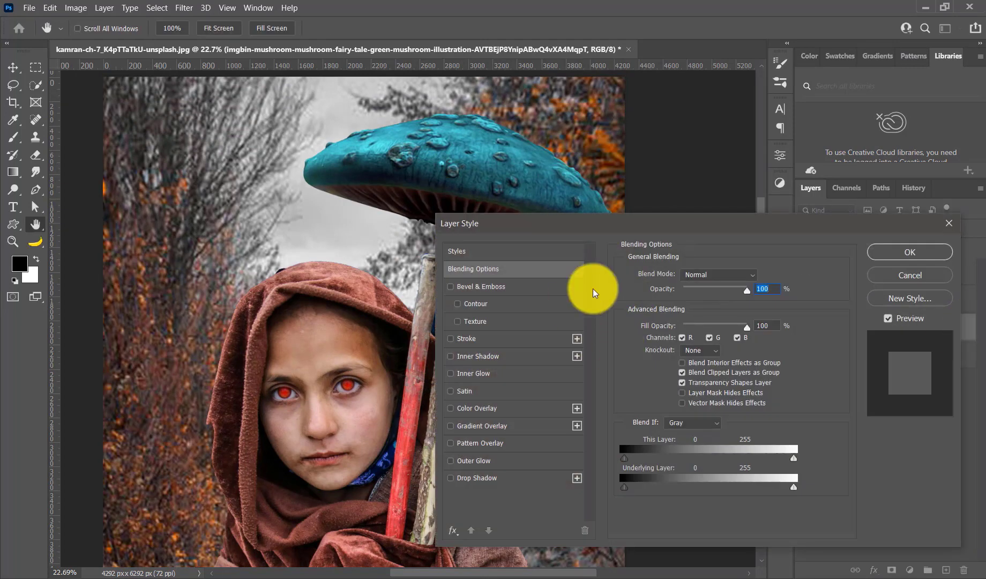
left_click_drag(634, 234, 458, 269)
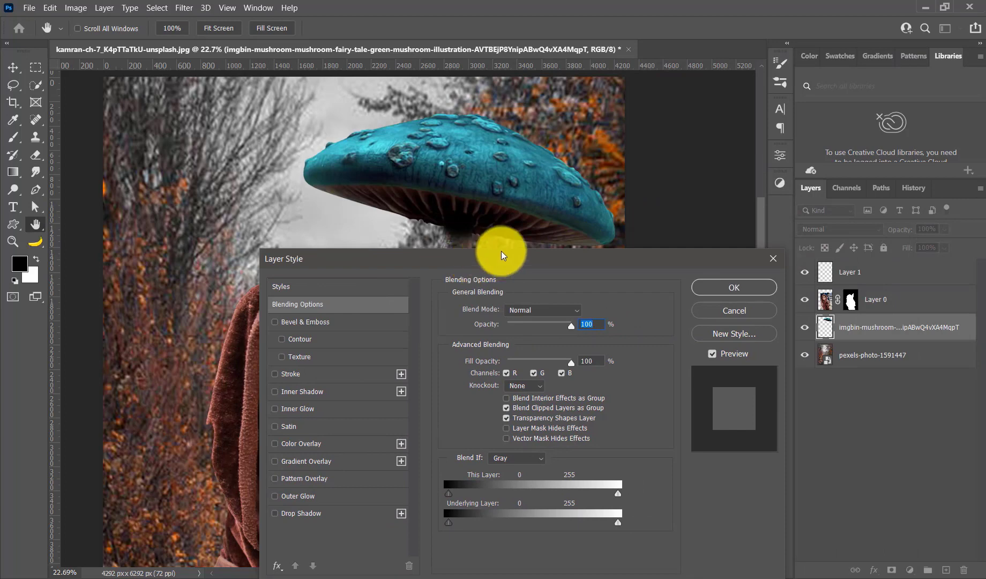
left_click(721, 315)
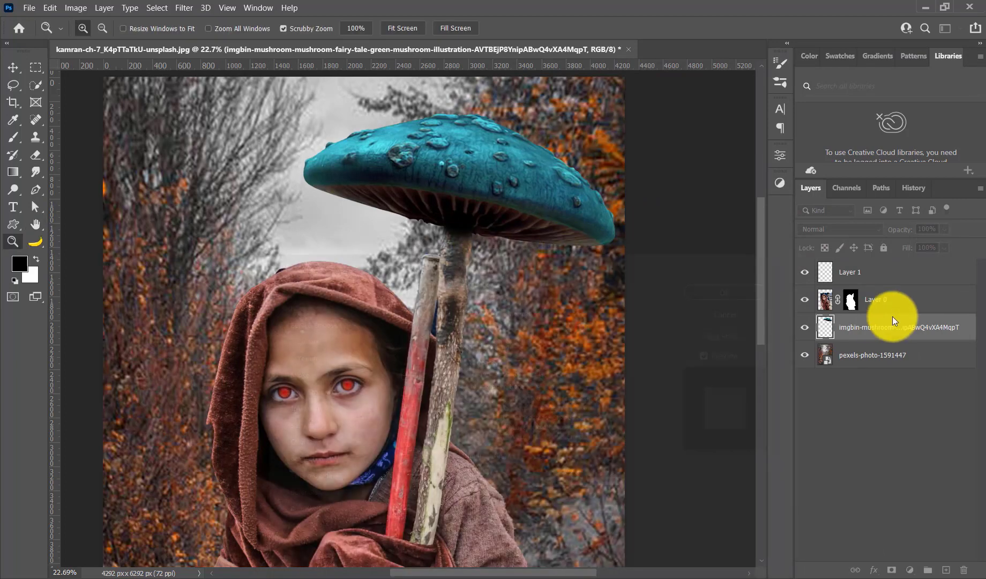
right_click(902, 321)
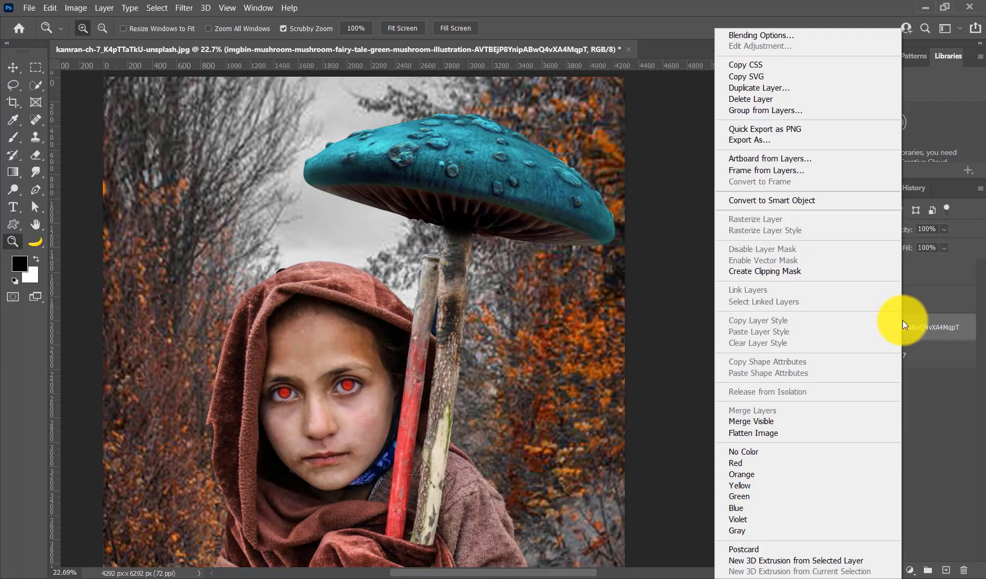
left_click(752, 38)
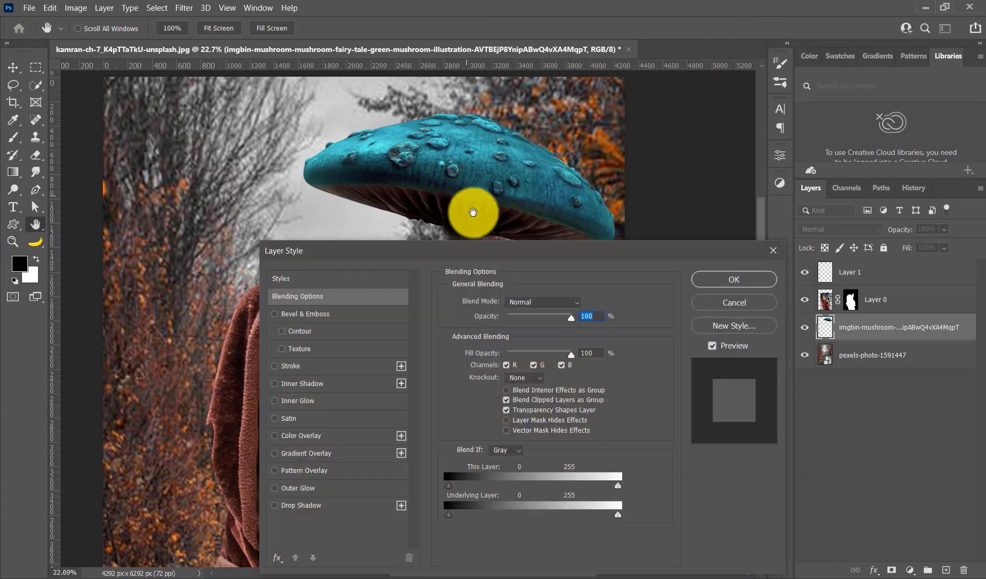
left_click_drag(473, 248, 476, 243)
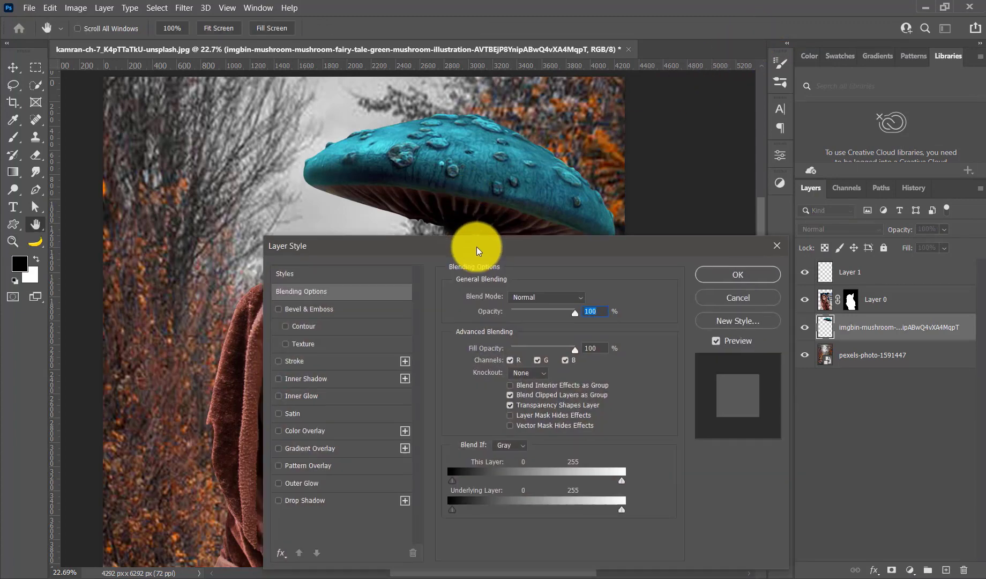
left_click(309, 484)
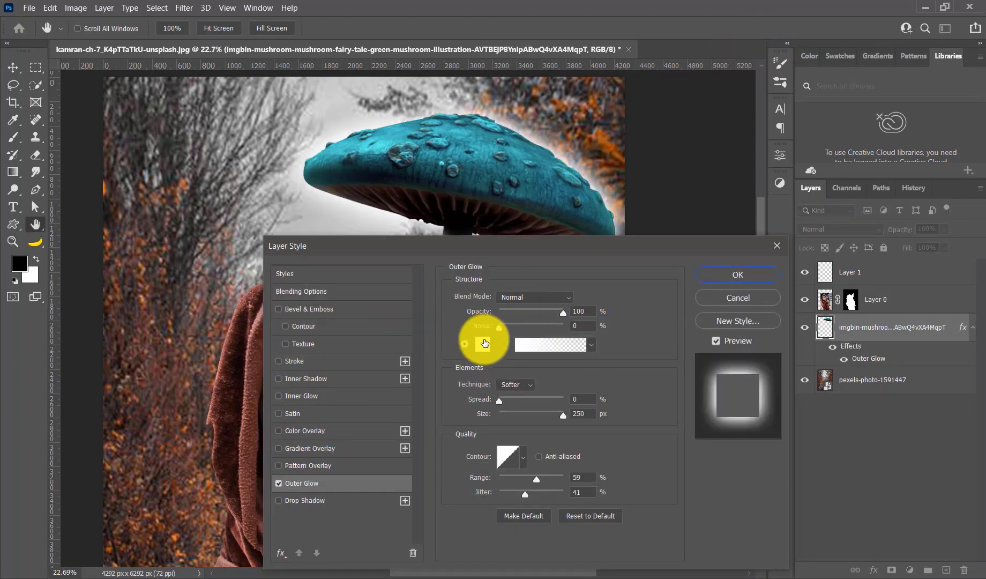
left_click(483, 343)
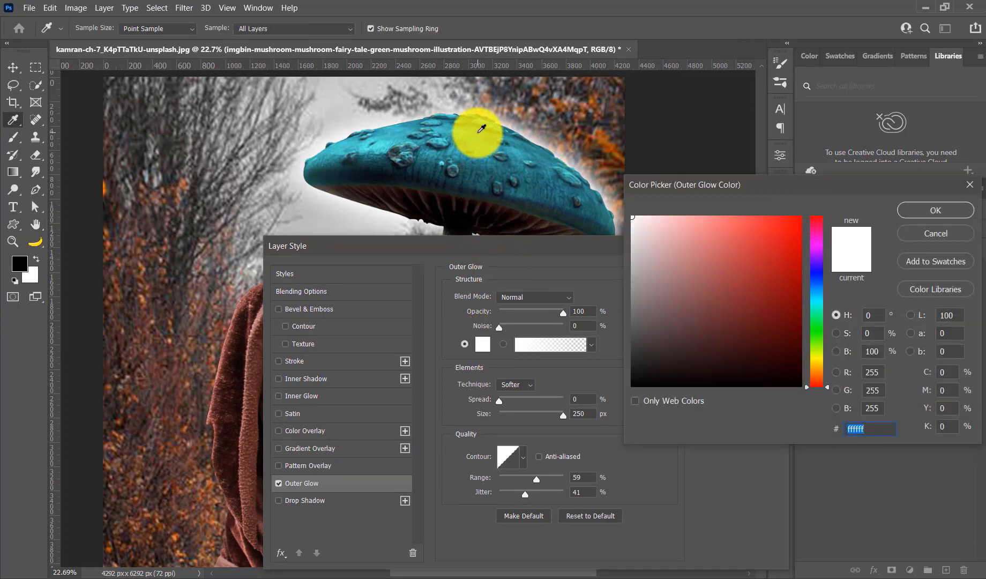
left_click(481, 129)
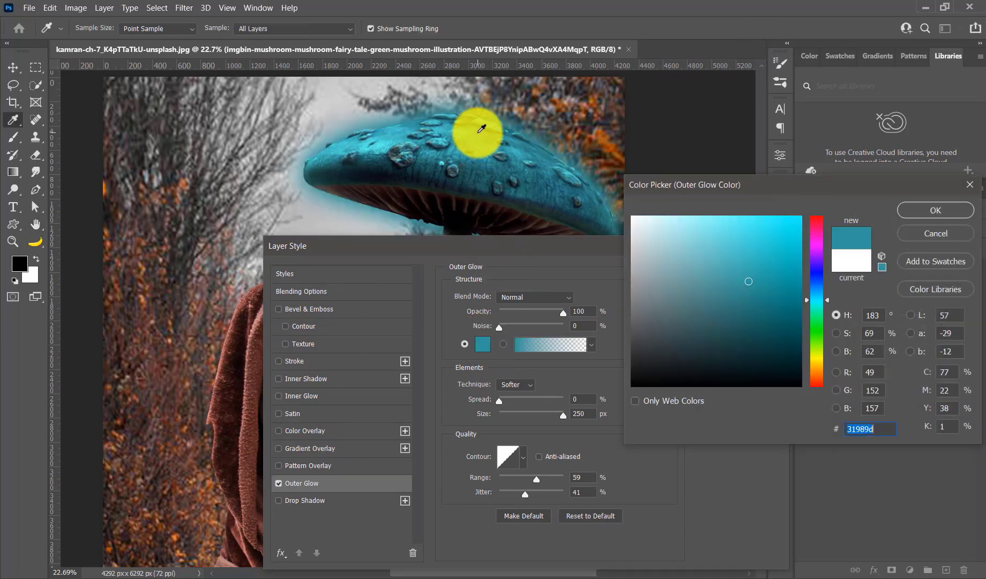
left_click(910, 212)
Step: Keep the glow at 250 px size, Normal mode and 100% opacity, and apply it
left_click_drag(551, 246, 508, 324)
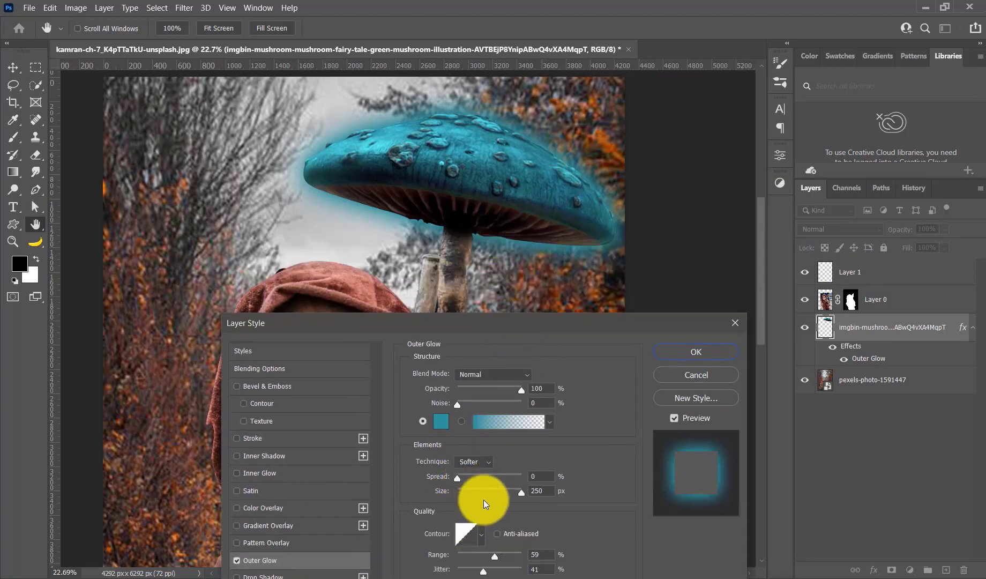
left_click_drag(508, 494, 529, 490)
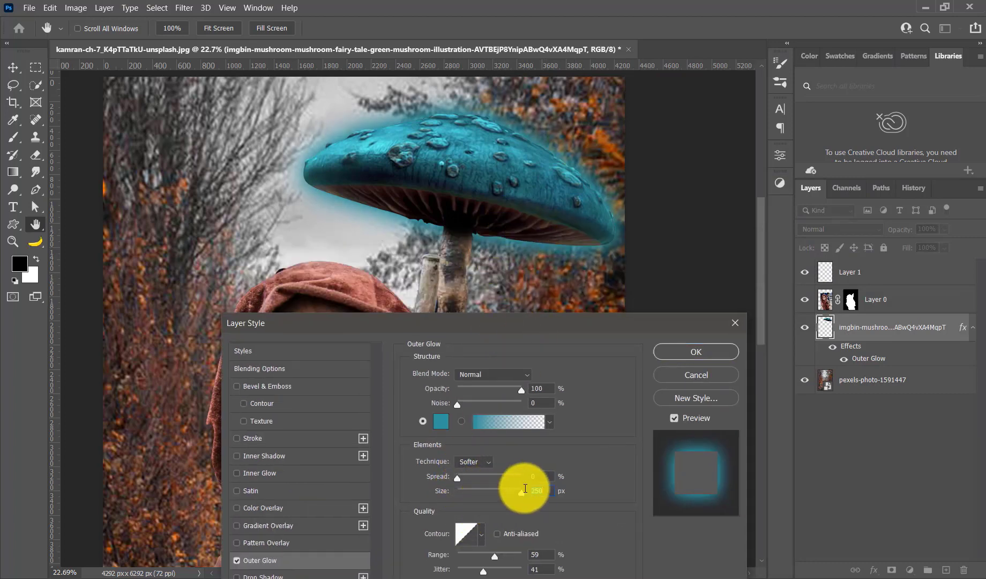
left_click(493, 370)
left_click(481, 252)
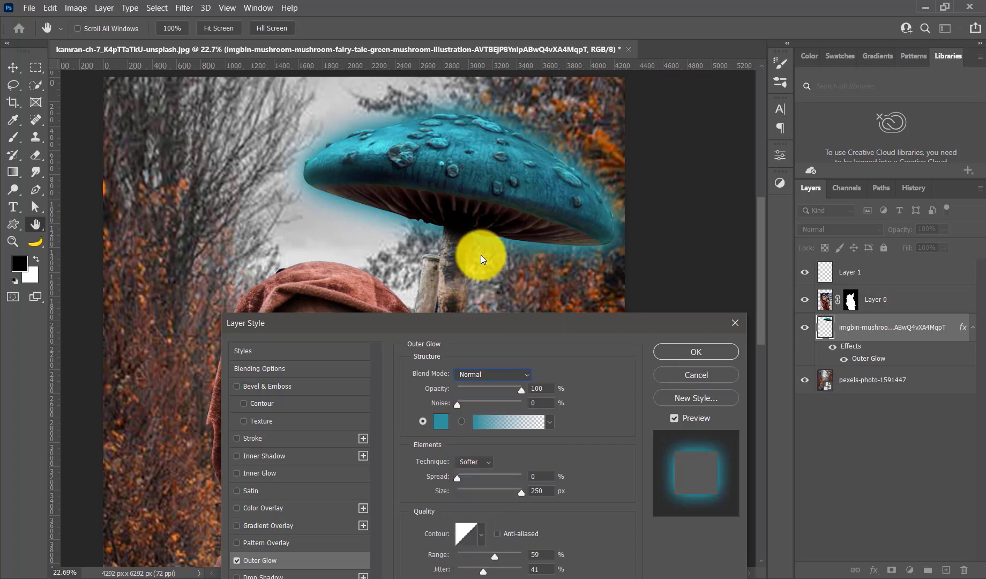
left_click(529, 392)
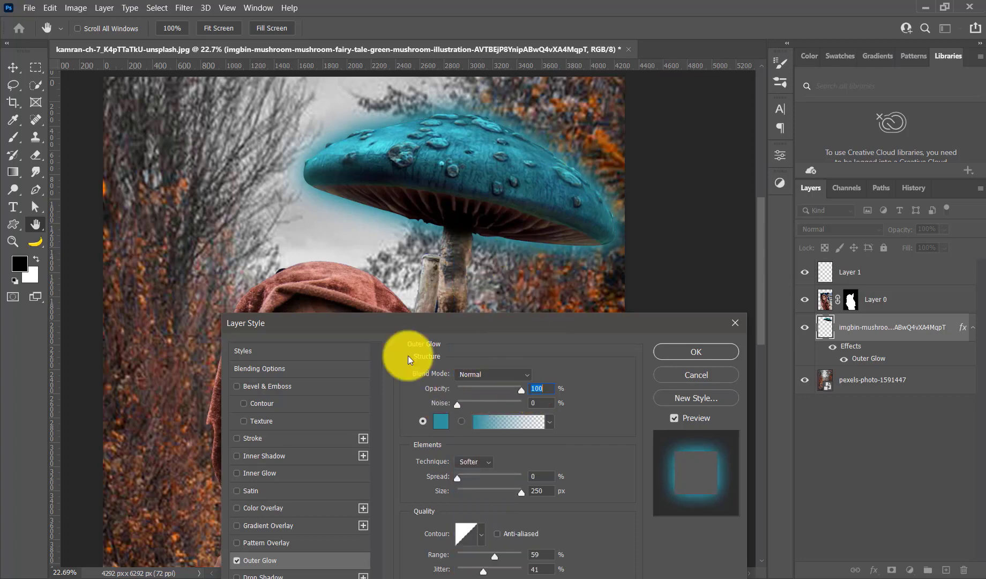
left_click(692, 351)
Step: Create a new layer and set the brush colour to the sampled teal 1e616a
key("z")
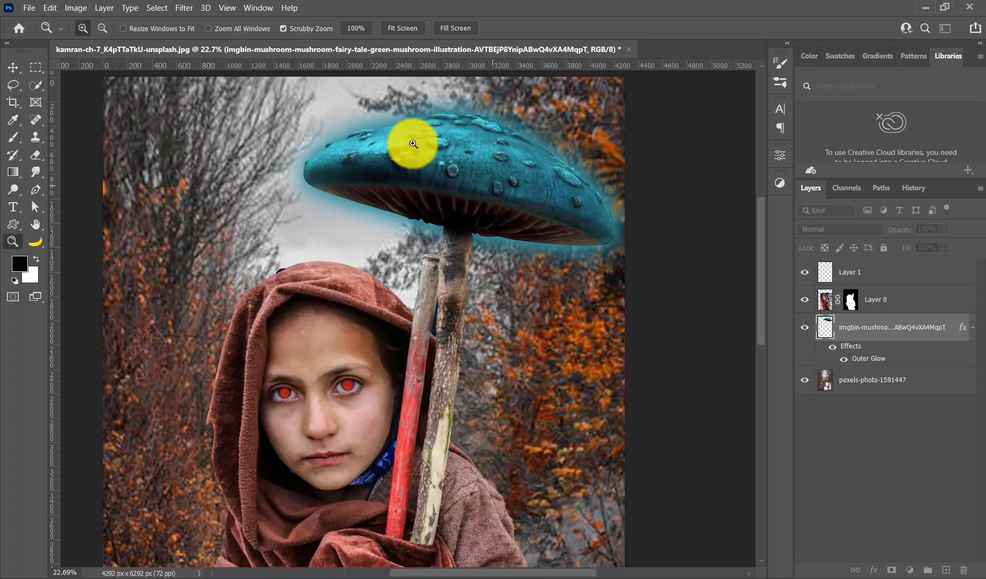
left_click(472, 317)
scroll(472, 318, "down", 3)
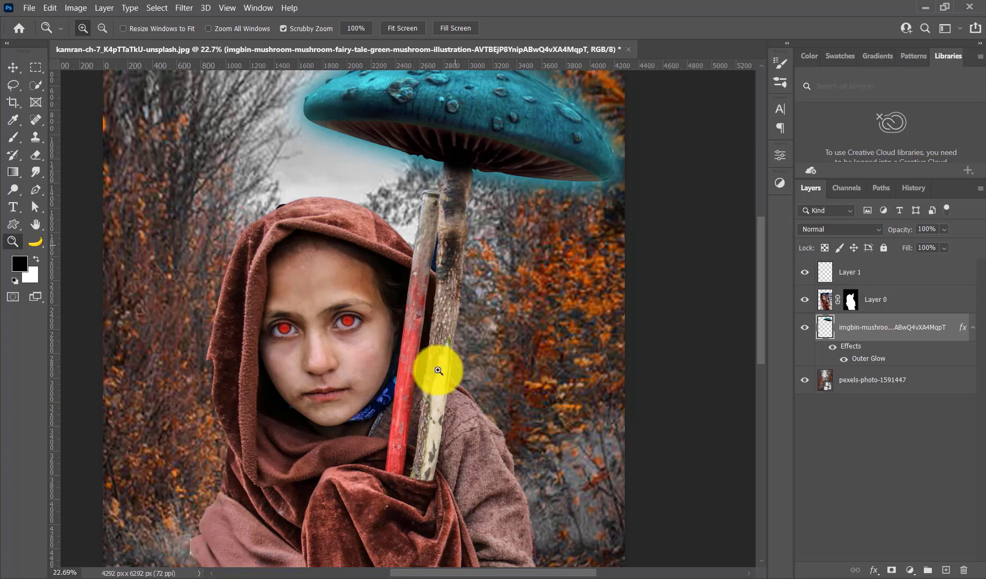
scroll(167, 258, "down", 2)
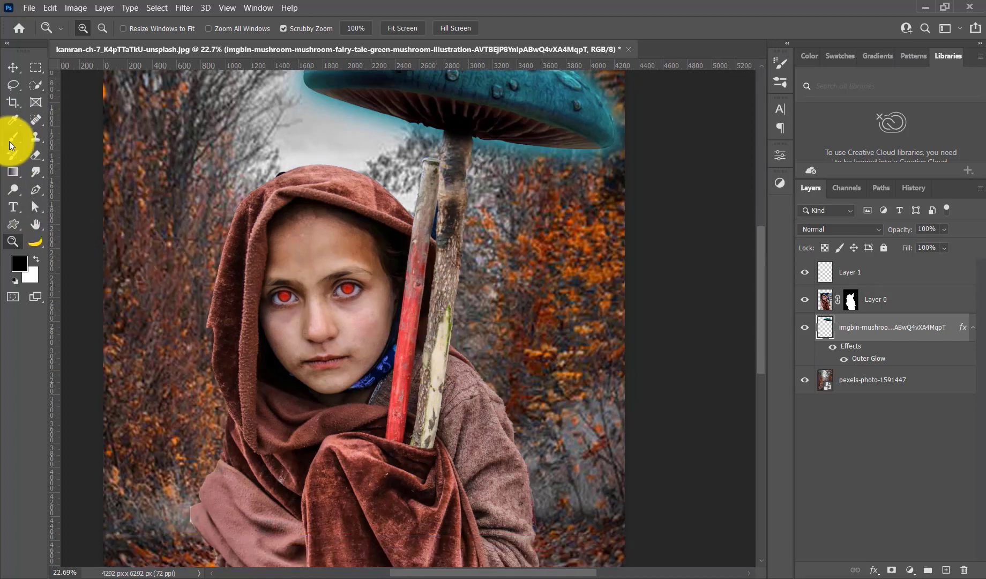
left_click(11, 138)
left_click(943, 571)
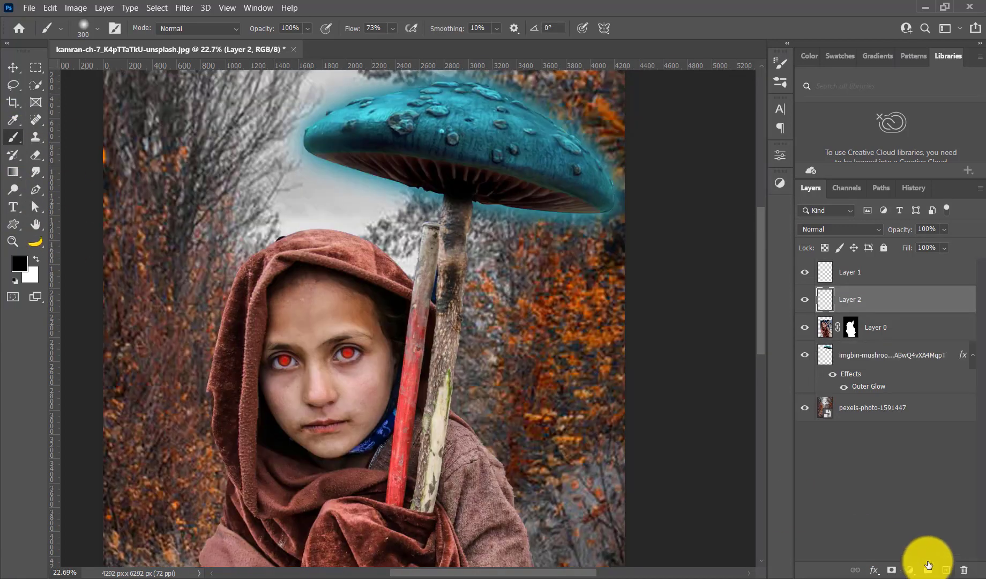
left_click(23, 264)
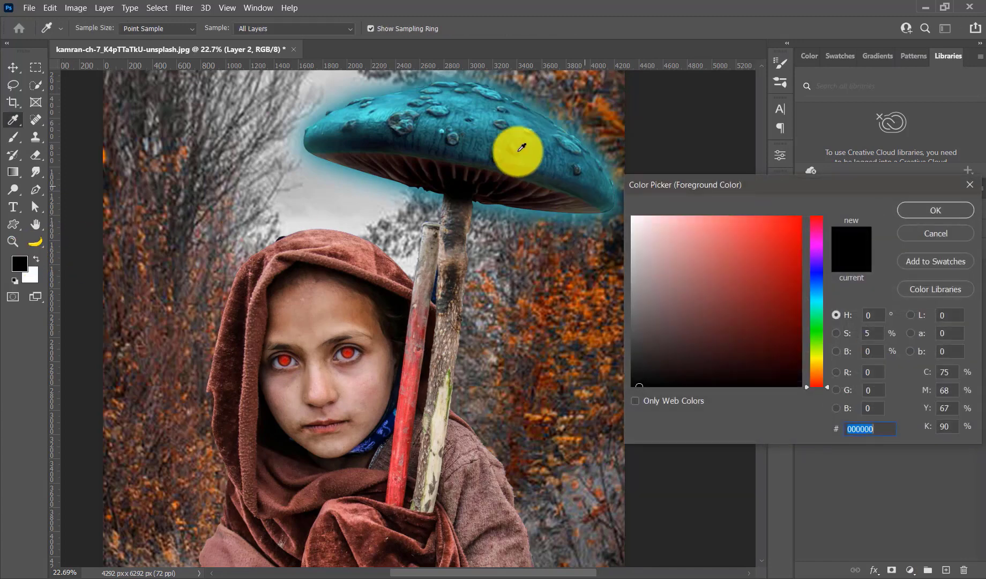
left_click(546, 152)
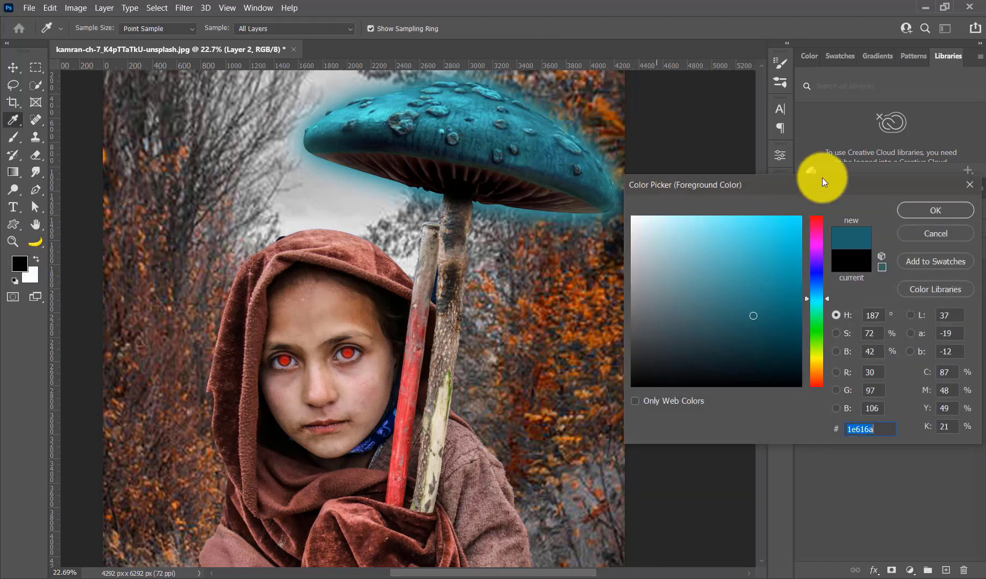
left_click(949, 210)
Step: Paint teal down the mushroom stem and blend the layer in Vivid Light
key("b")
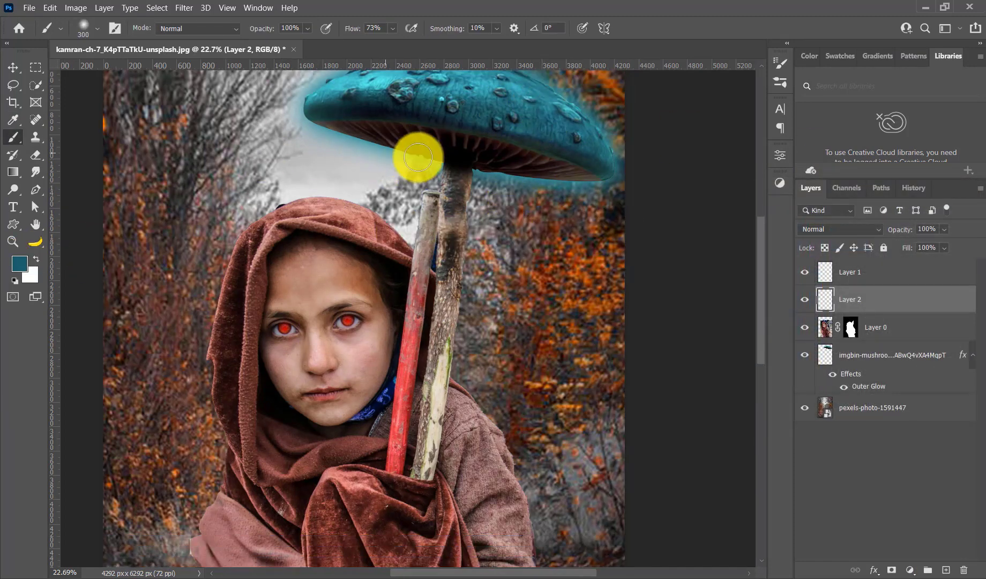
mouse_move(453, 176)
left_mouse_down()
mouse_move(421, 461)
mouse_move(453, 245)
mouse_move(418, 449)
mouse_move(425, 468)
mouse_move(457, 318)
mouse_move(438, 396)
mouse_move(467, 180)
mouse_move(460, 204)
left_mouse_up()
scroll(764, 262, "down", 2)
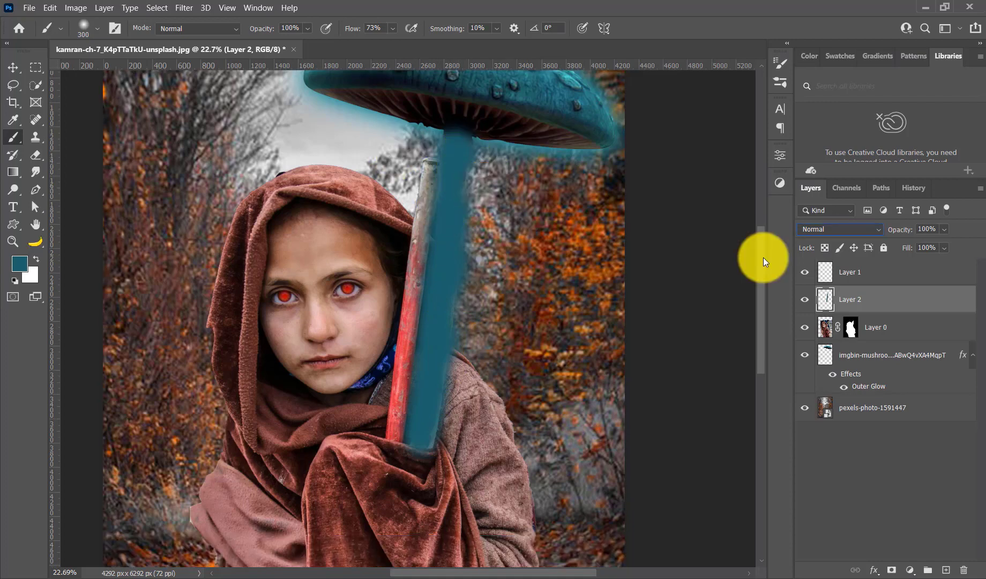
left_click(802, 229)
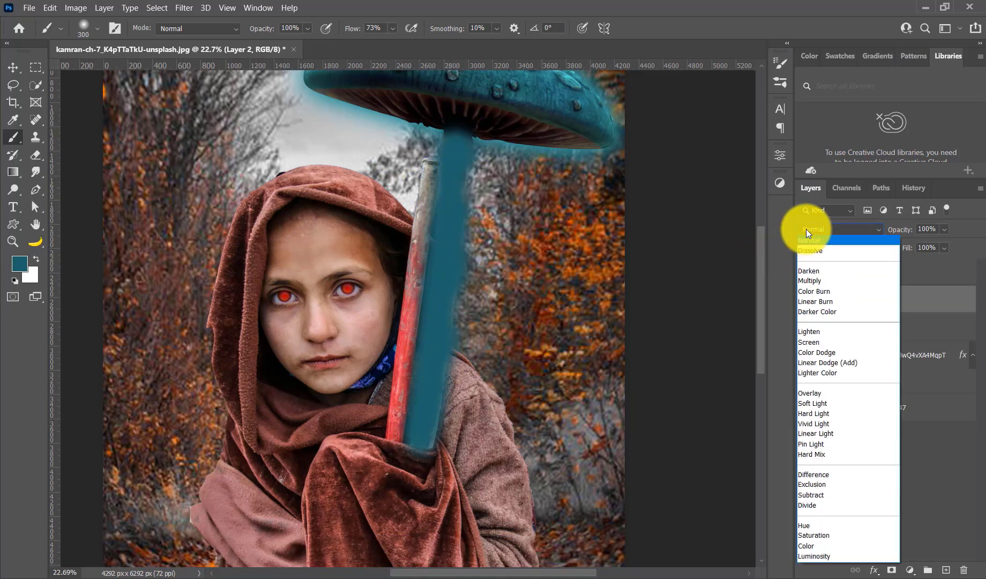
left_click(812, 422)
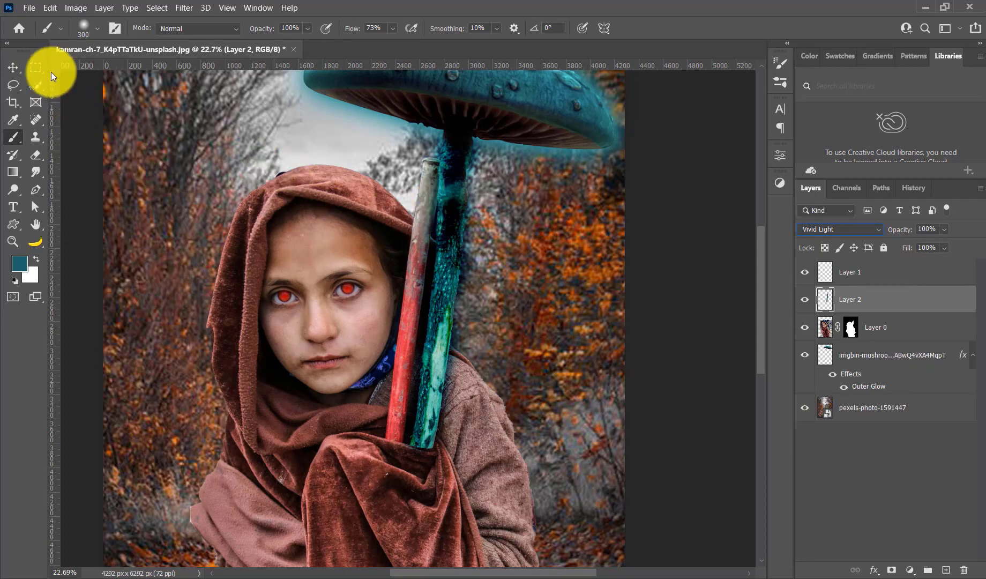
Step: Select the background forest layer and start Sky Replacement
left_click(12, 240)
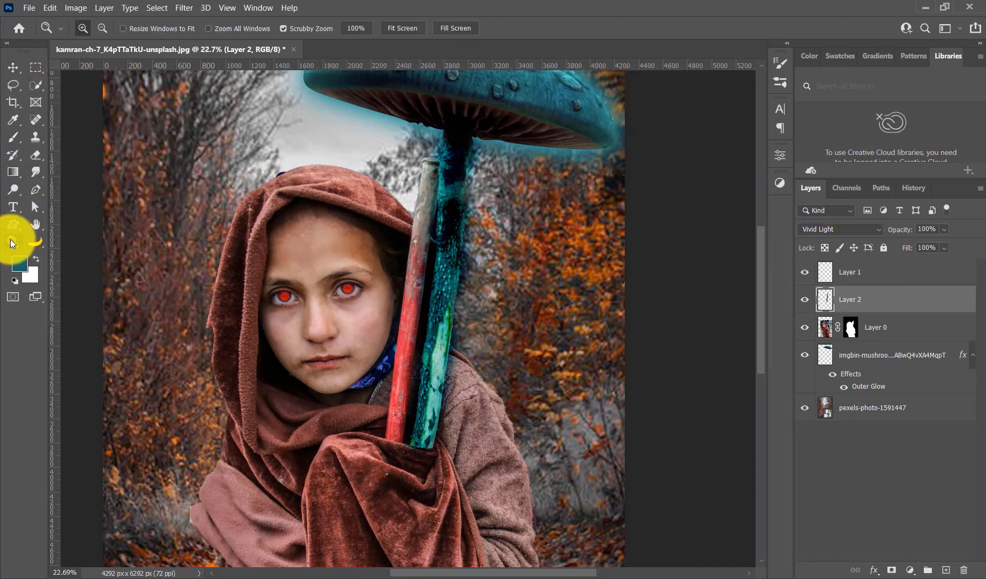
mouse_move(436, 259)
left_mouse_down()
mouse_move(403, 208)
mouse_move(447, 240)
left_mouse_up()
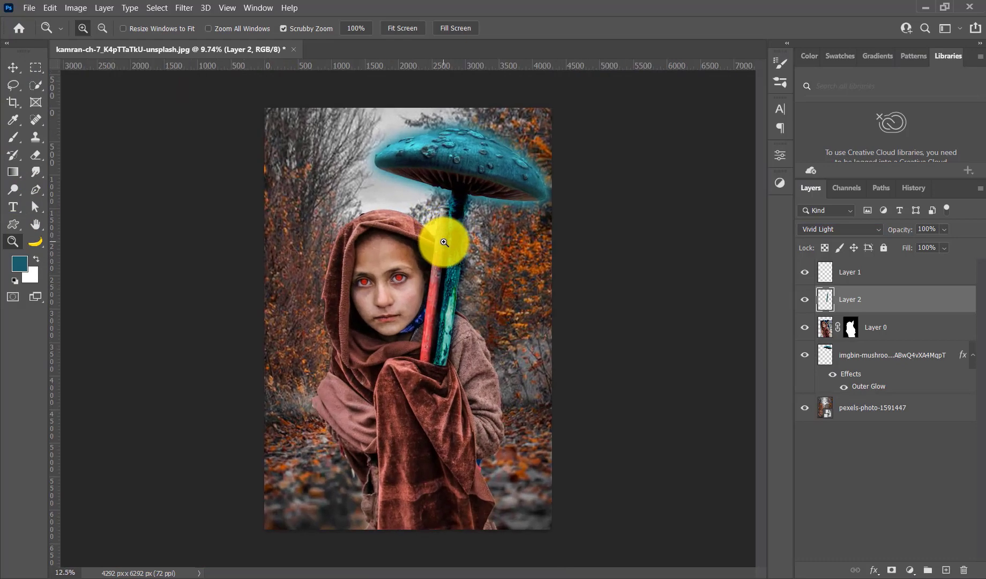
left_click_drag(431, 158, 459, 184)
mouse_move(378, 155)
left_mouse_down()
mouse_move(392, 176)
mouse_move(403, 110)
left_mouse_up()
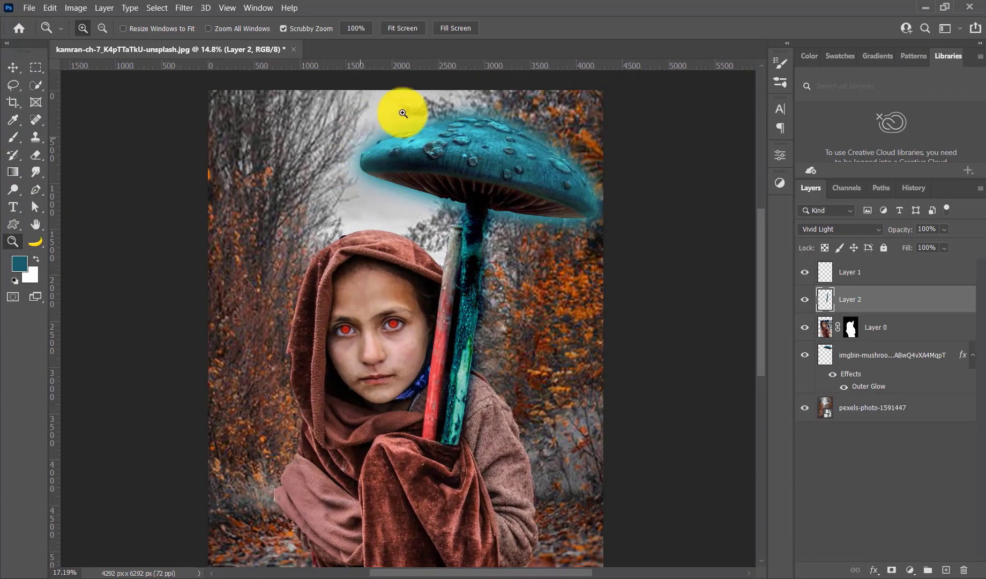
left_click(869, 409)
left_click(49, 8)
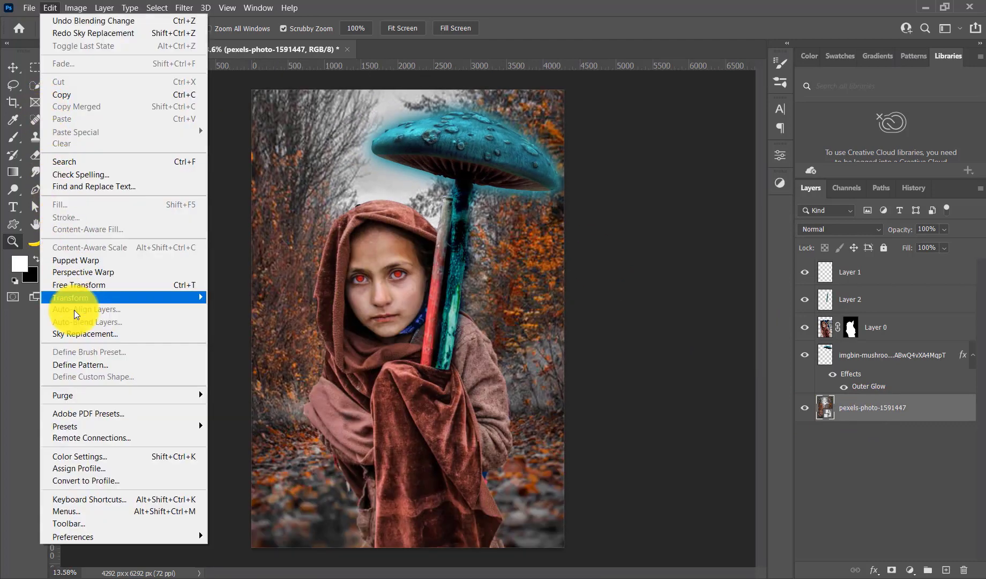
left_click(80, 334)
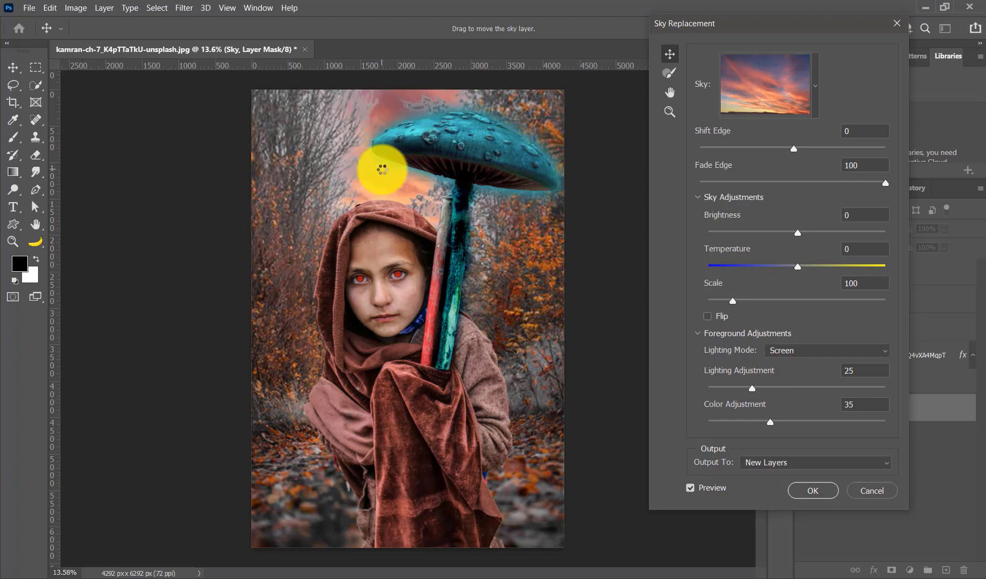
Step: Replace the sky with a fiery sunset preset from the Spectacular group
left_click(815, 97)
scroll(748, 312, "down", 2)
scroll(750, 314, "down", 2)
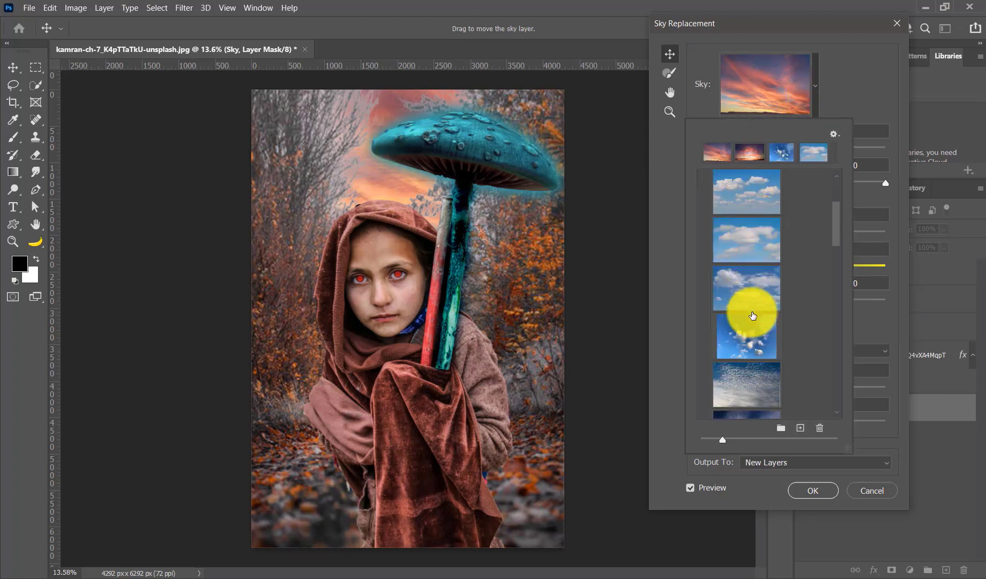
scroll(753, 315, "down", 2)
scroll(753, 316, "down", 2)
scroll(750, 313, "down", 2)
scroll(749, 312, "down", 2)
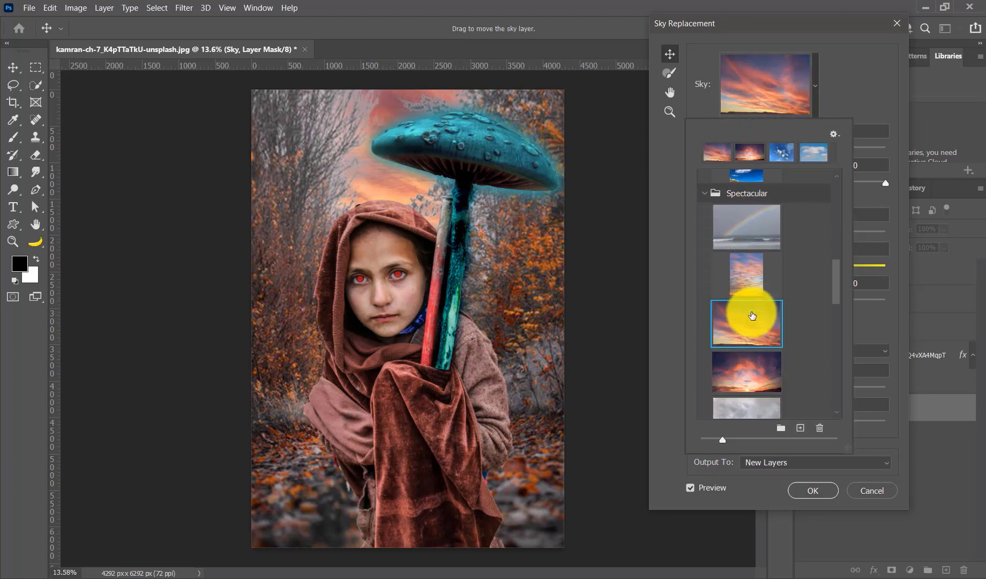
left_click(734, 362)
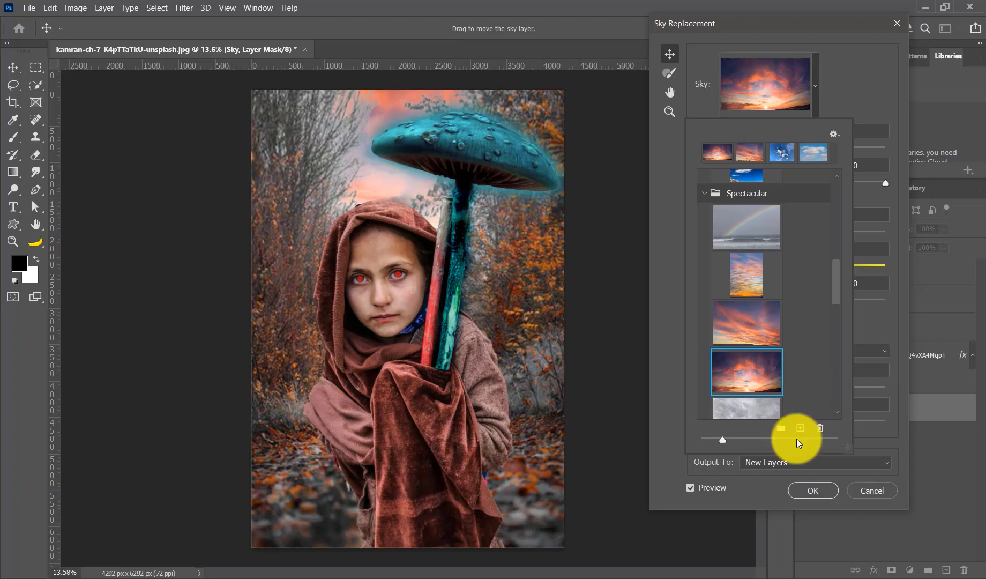
left_click(807, 489)
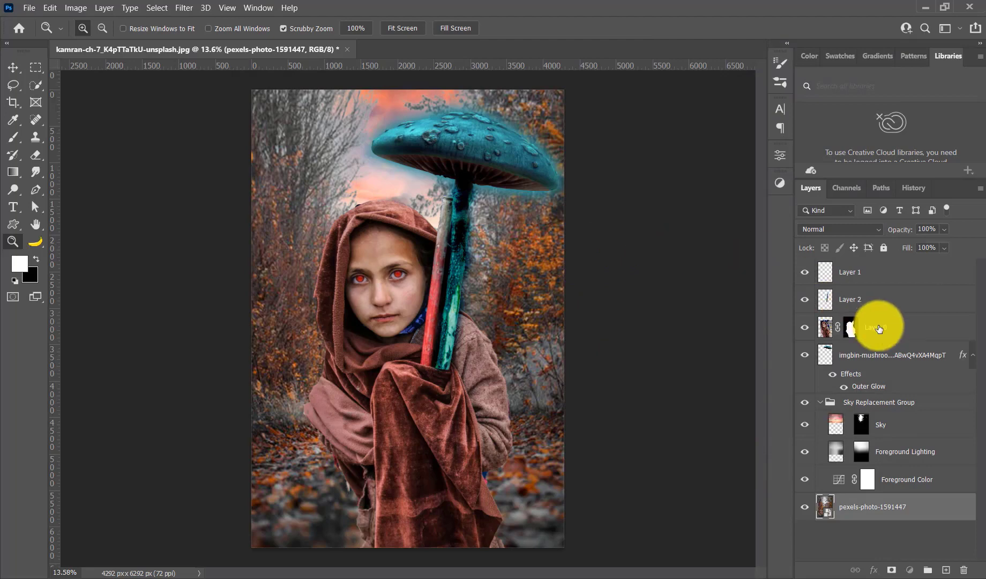
left_click(879, 329)
Step: Set the girl's Brightness to -73 and Contrast to -22 via Brightness/Contrast
left_click(72, 6)
mouse_move(97, 40)
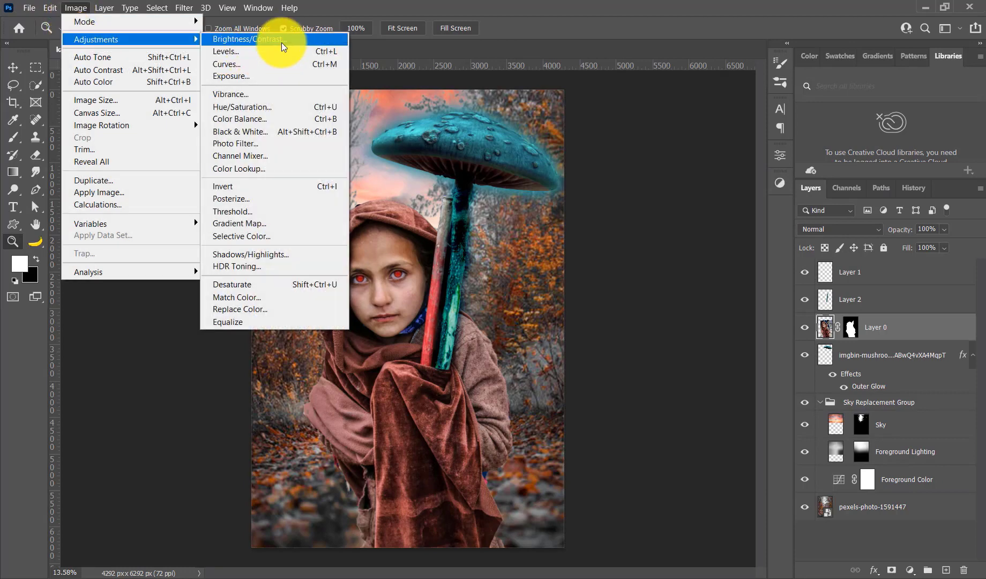
left_click(280, 40)
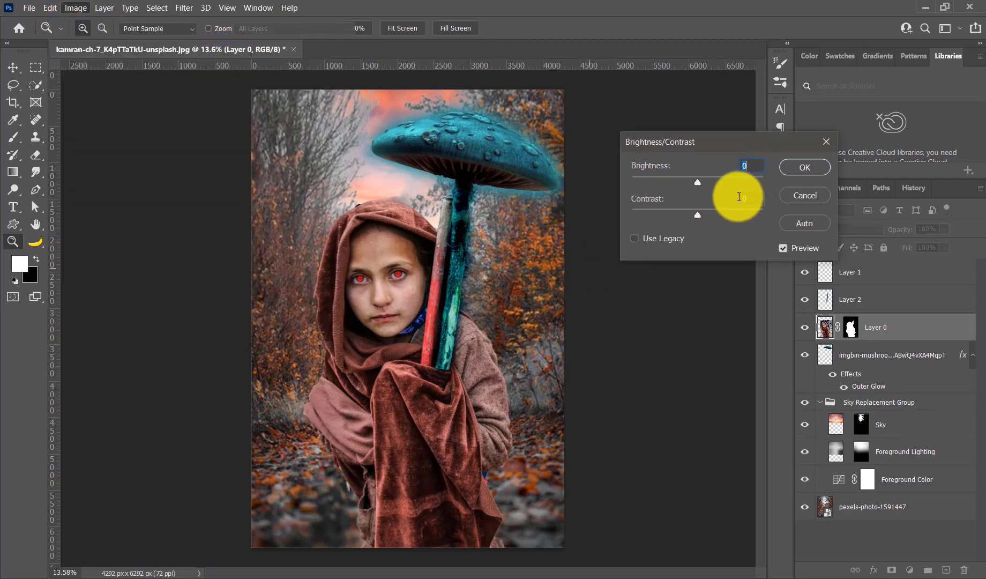
left_click_drag(697, 182, 665, 185)
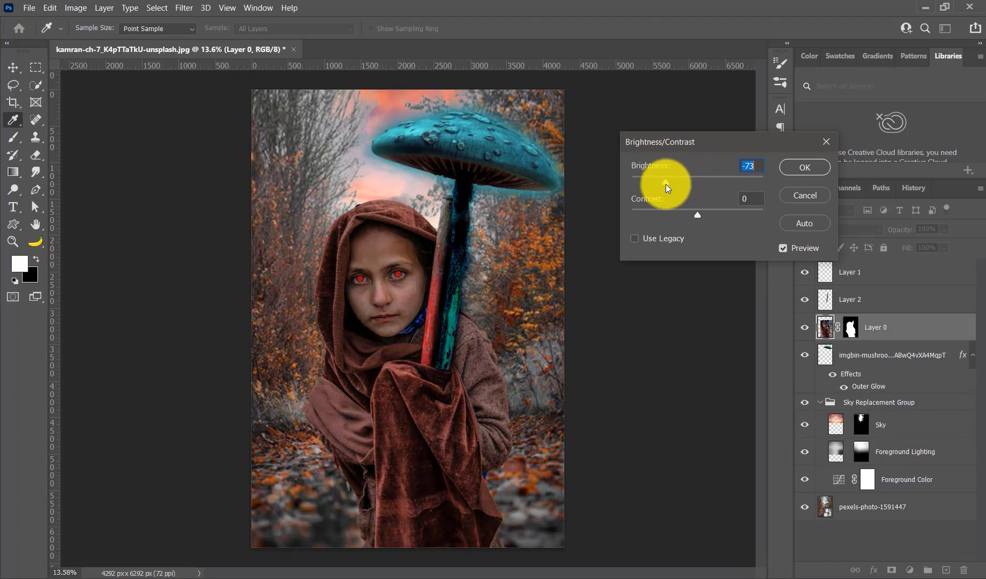
mouse_move(695, 215)
left_mouse_down()
mouse_move(669, 215)
mouse_move(692, 213)
left_mouse_up()
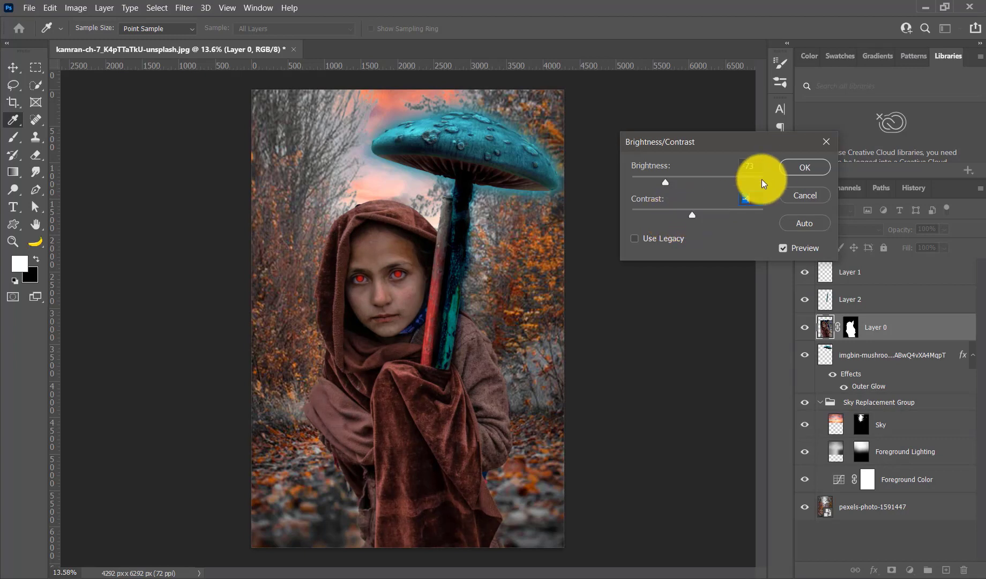
left_click(803, 167)
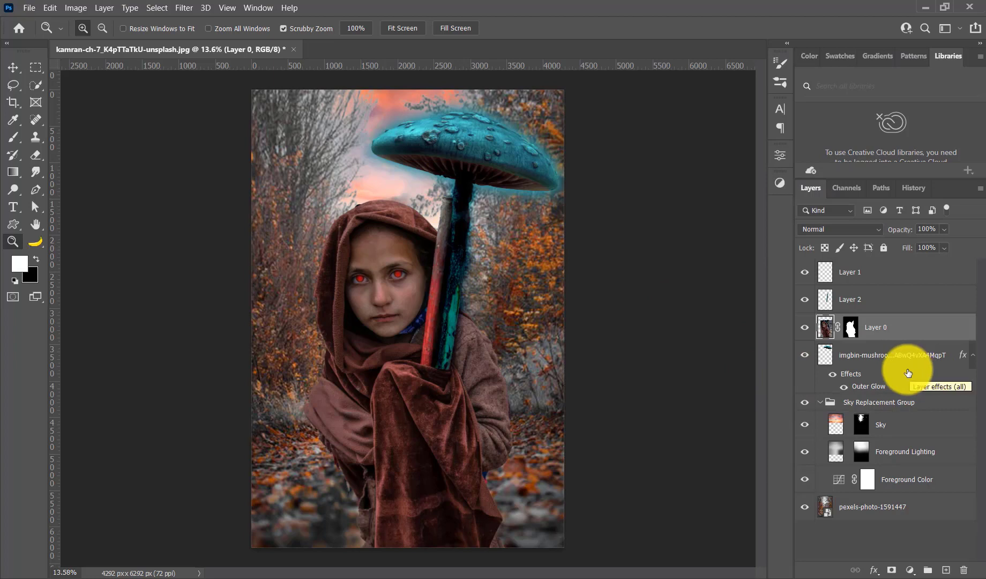
Step: Add Layer 3 above Layer 2 and set a 2900 px brush
left_click(881, 309)
left_click(946, 570)
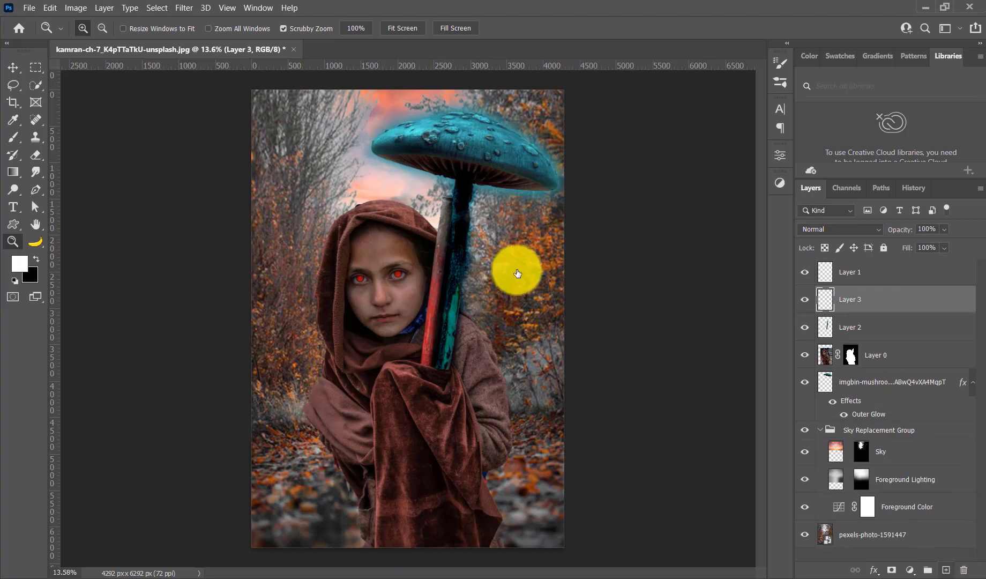
left_click(12, 137)
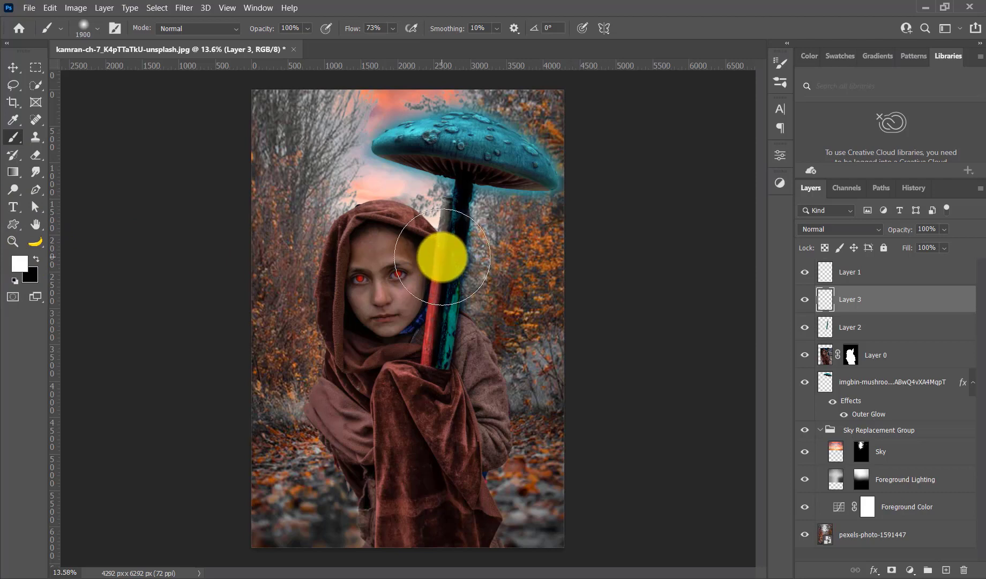
key("bracketright")
key("bracketright")
key("bracketright")
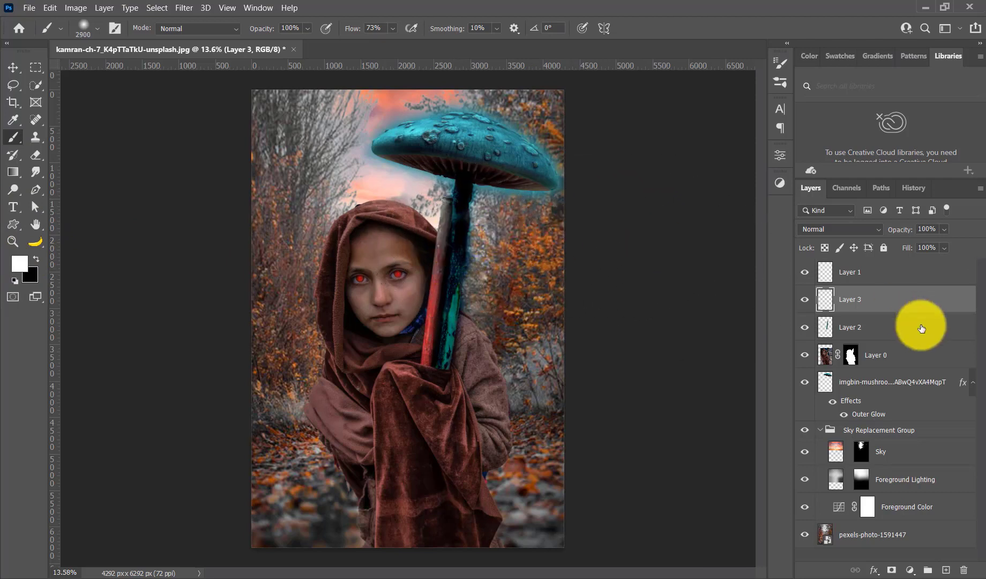
Step: Add Layer 4 beneath the girl's layer and brush soft shading around the mushroom stem top
left_click(868, 357)
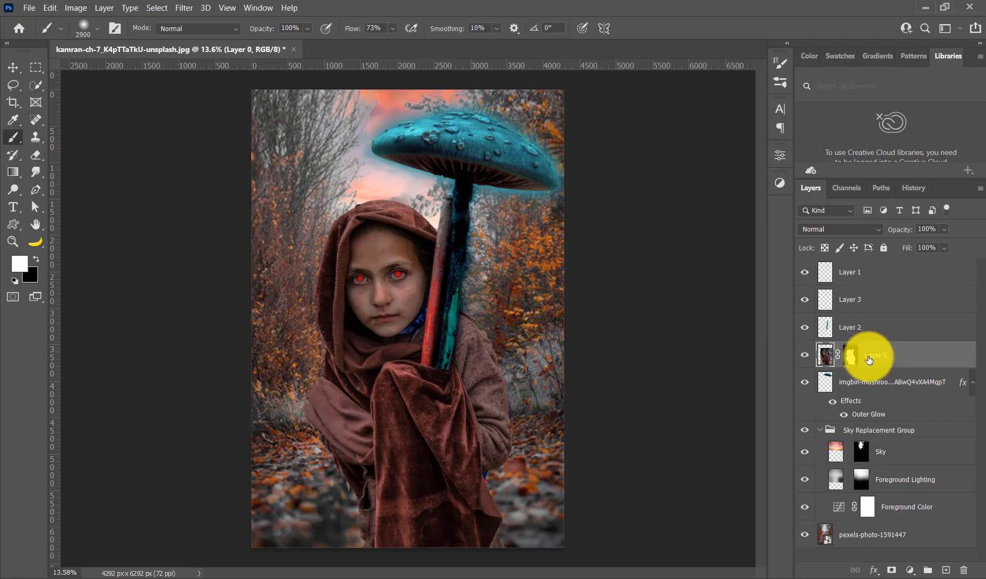
left_click(948, 569)
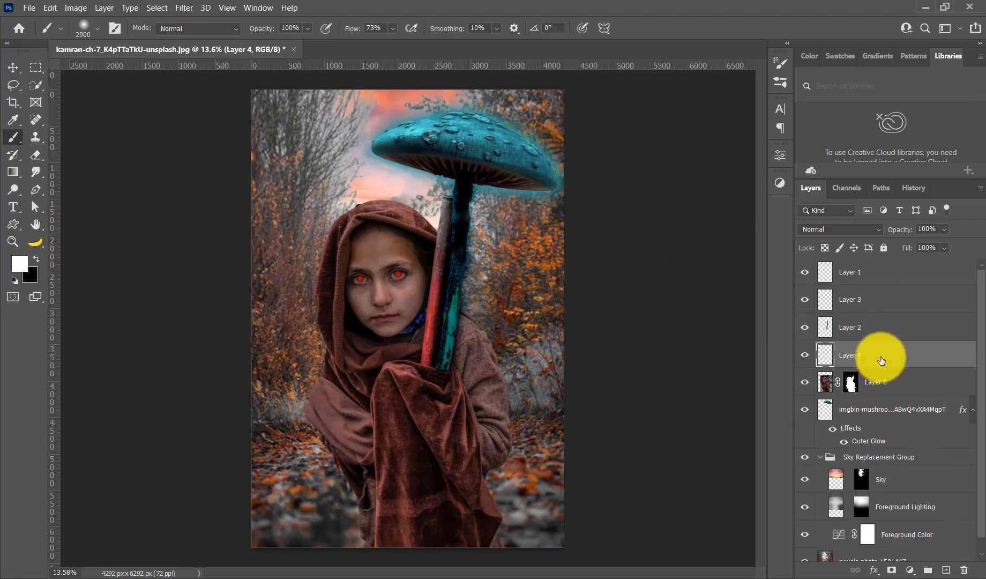
left_click_drag(880, 389, 868, 343)
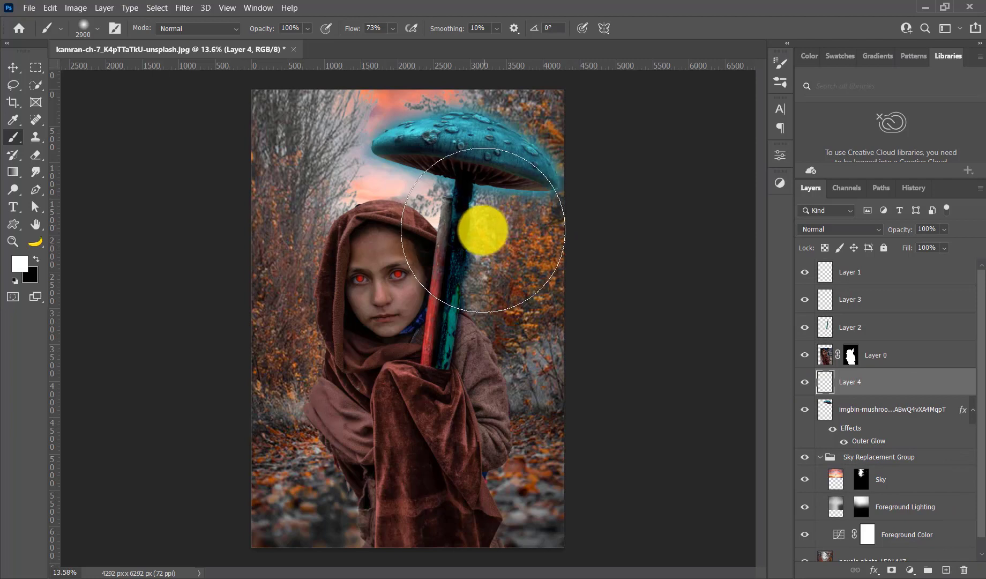
left_click_drag(457, 243, 455, 194)
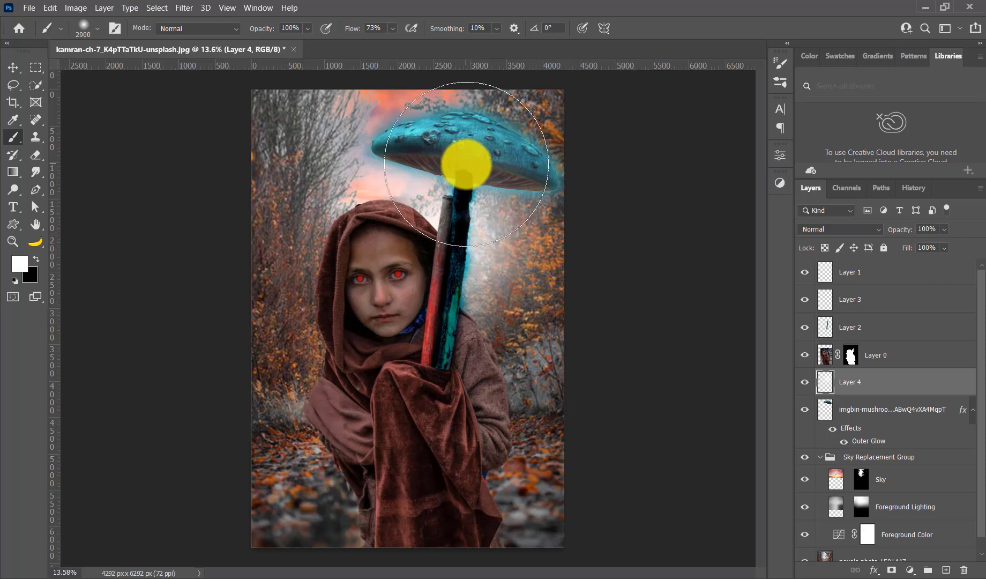
left_click(466, 165)
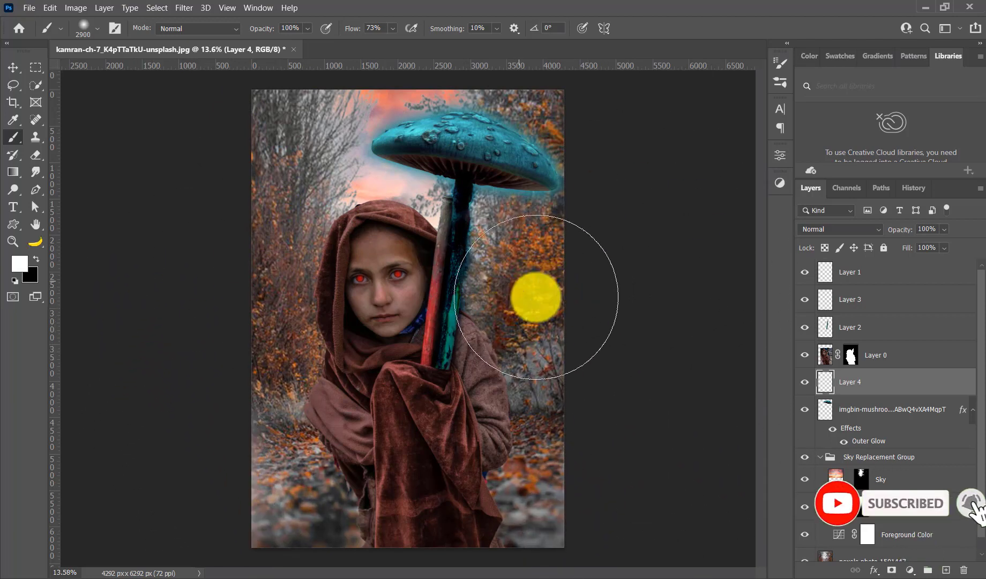
Step: Place embedded pexels-photo-1558916 and stretch it to fill the whole canvas
left_click(29, 11)
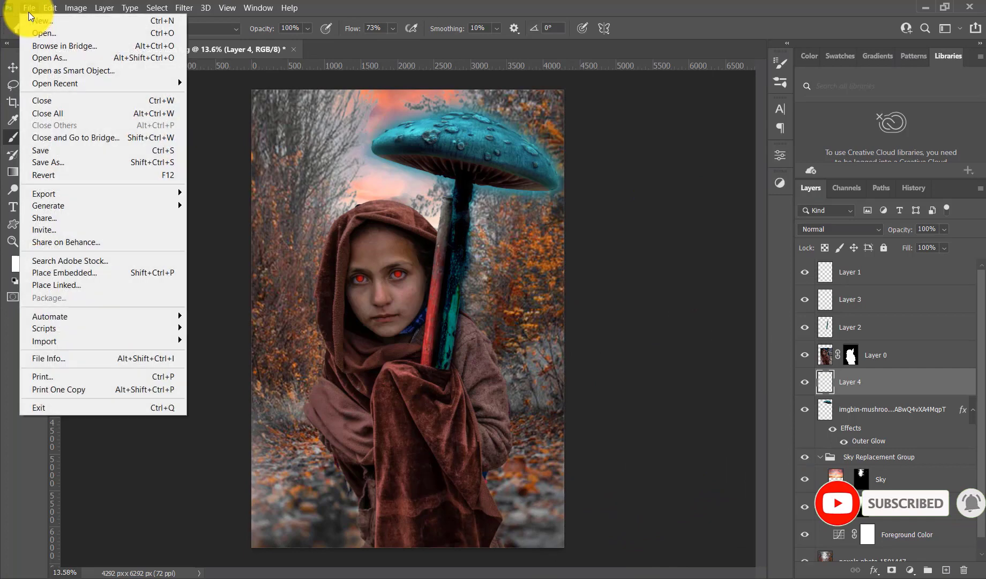
left_click(62, 271)
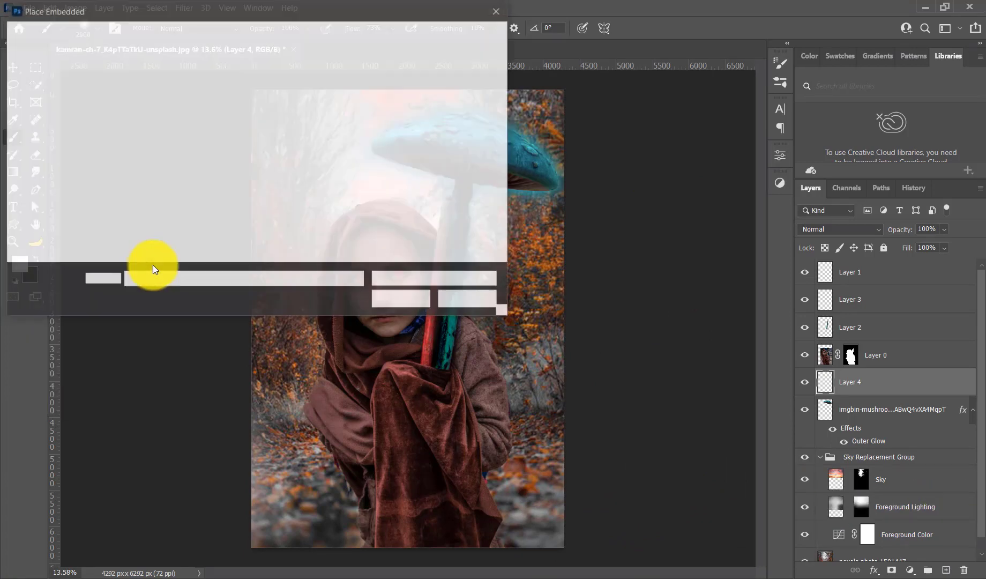
double_click(235, 139)
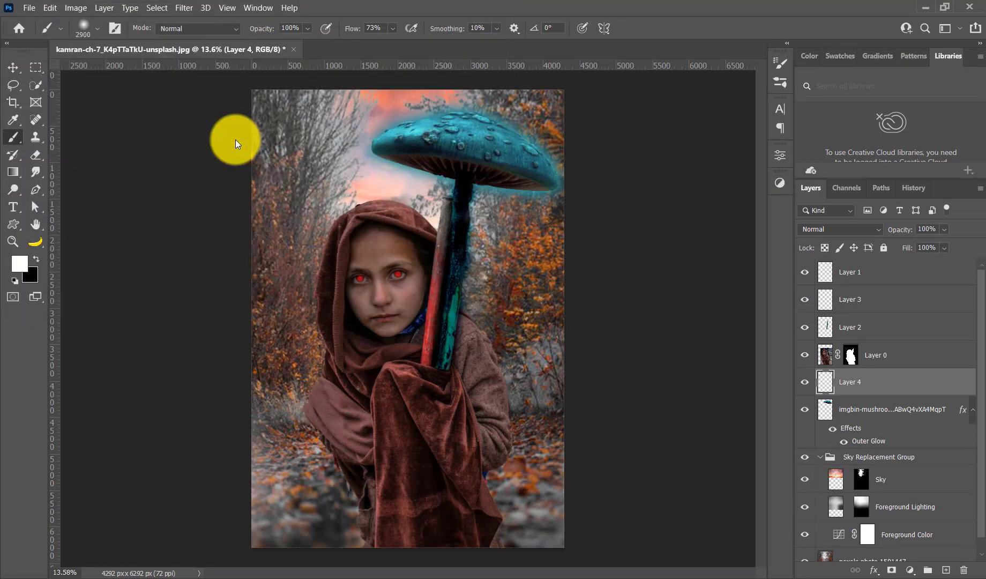
left_click_drag(406, 293, 387, 89)
left_click_drag(412, 353, 429, 545)
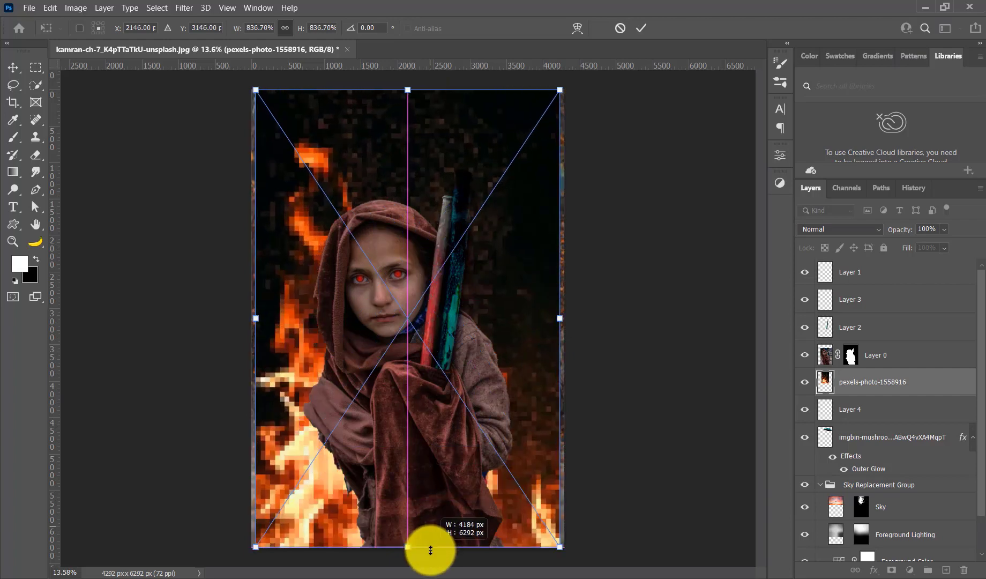
left_click_drag(557, 321, 565, 320)
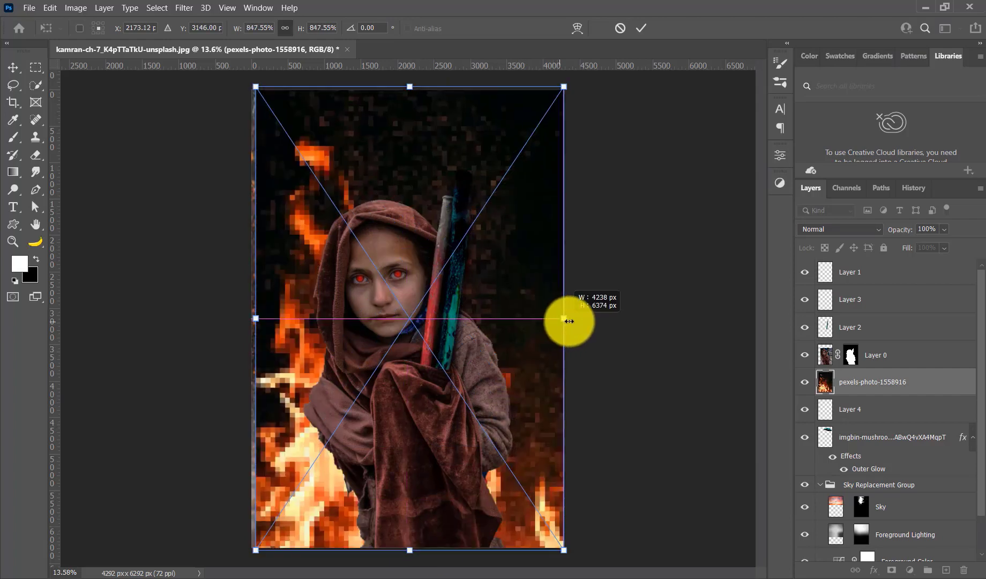
left_click_drag(267, 318, 251, 321)
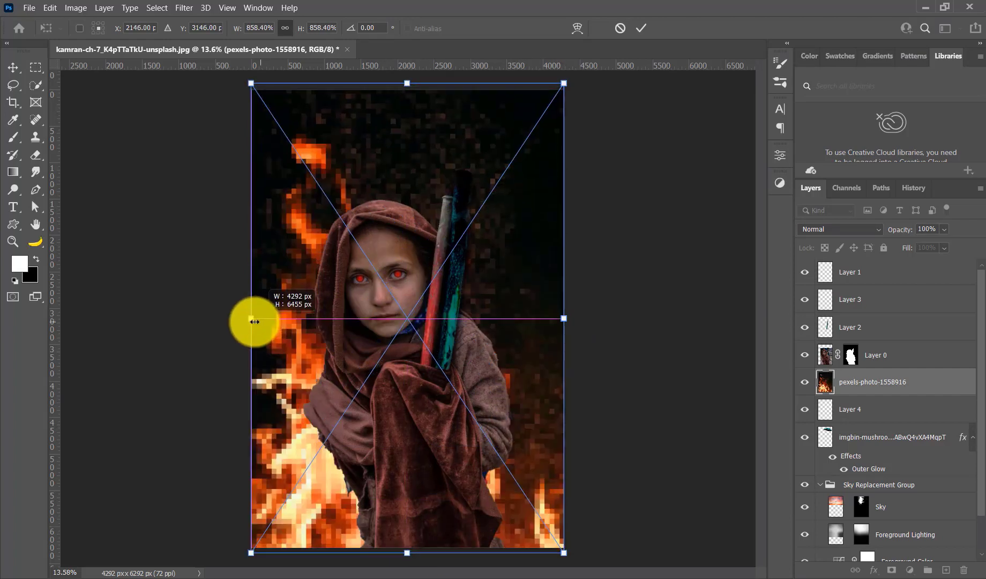
left_click(642, 29)
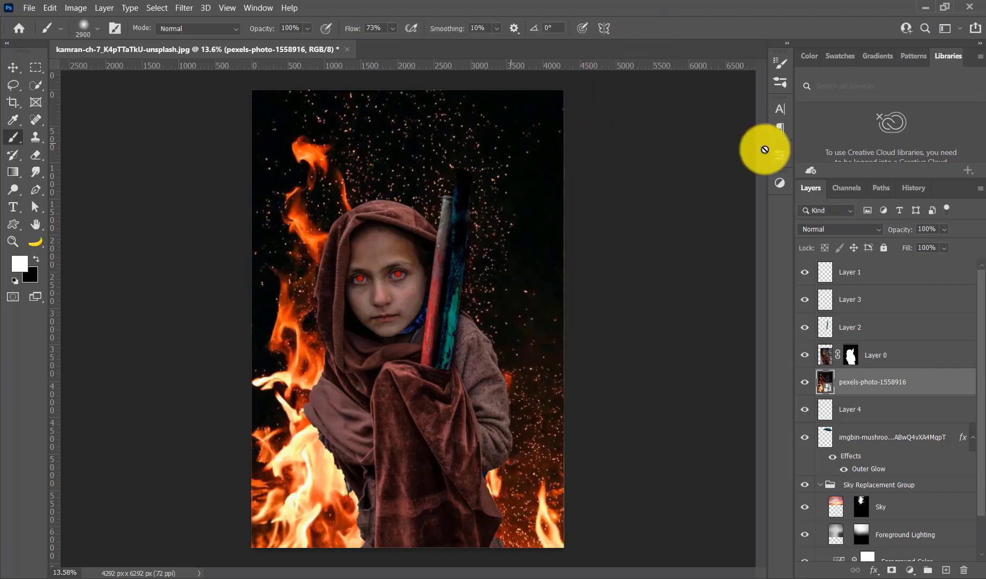
Step: Blend the fire image layer in Screen mode
left_click(828, 230)
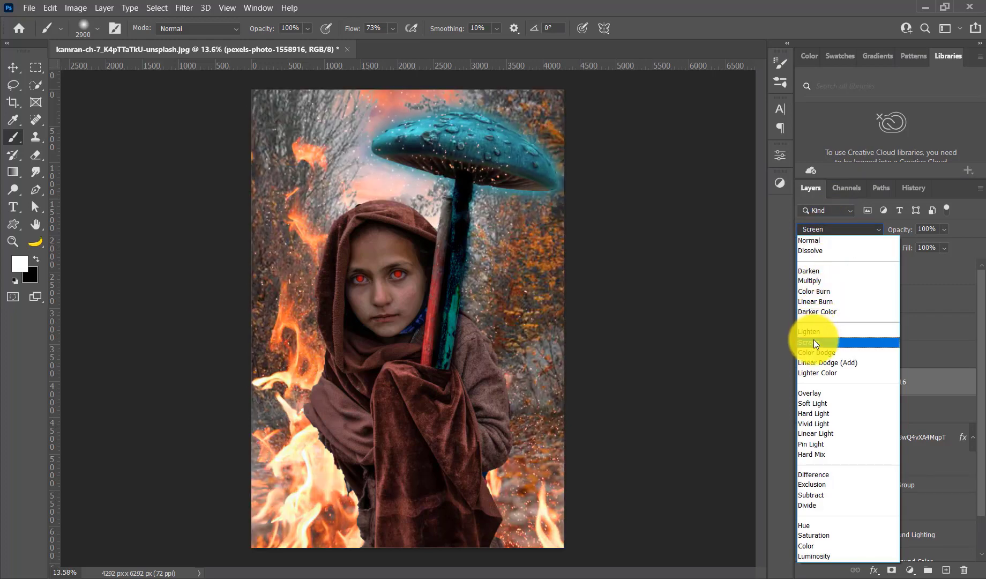
left_click(814, 342)
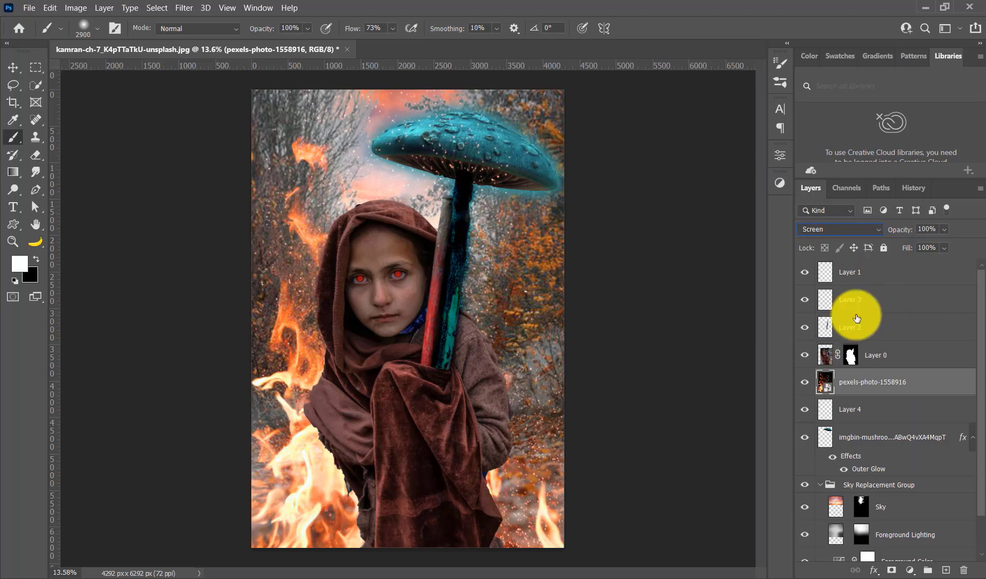
left_click(883, 546)
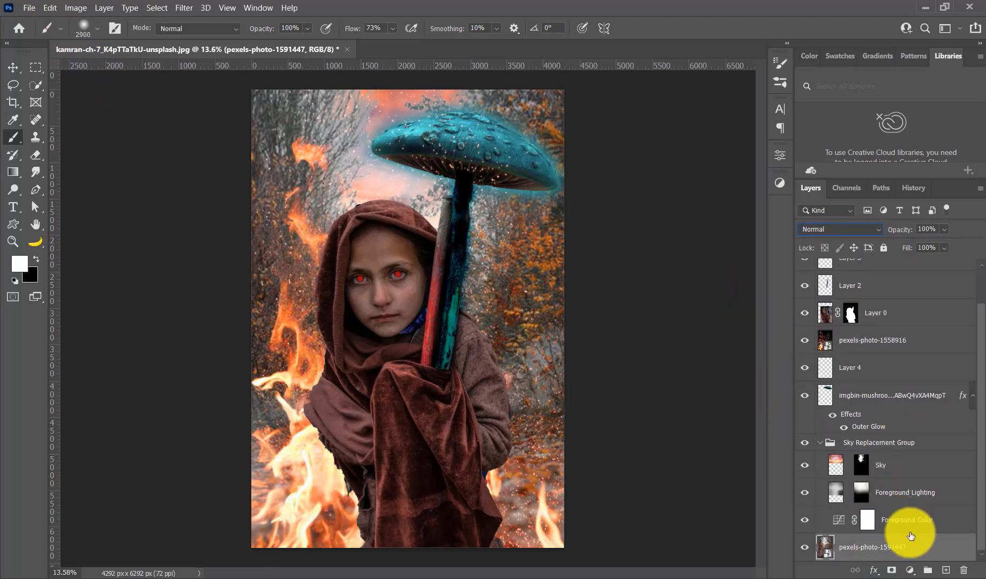
Step: Sharply lower the forest photo pexels-photo-1591447's brightness with Brightness/Contrast (about -141)
left_click(912, 570)
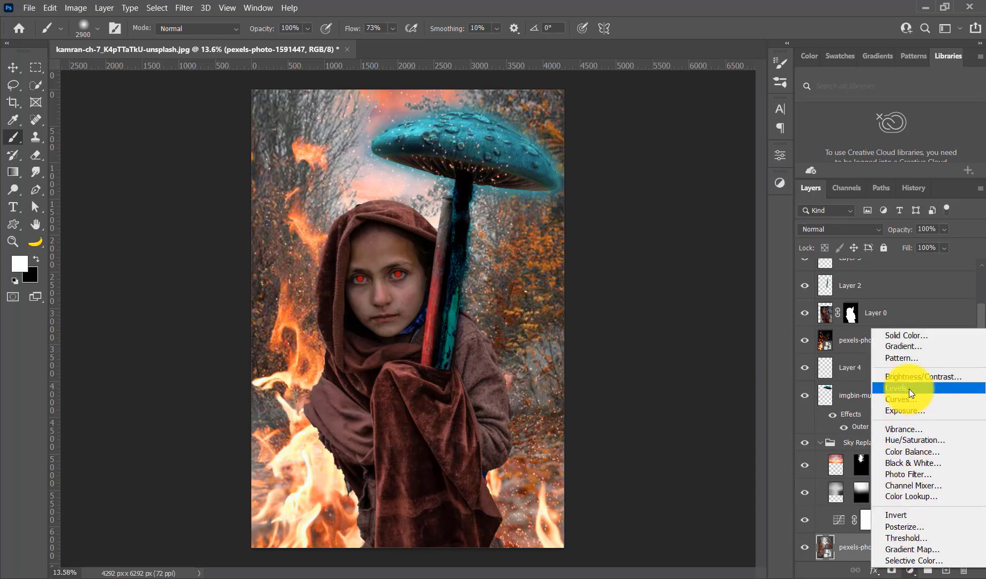
left_click(914, 572)
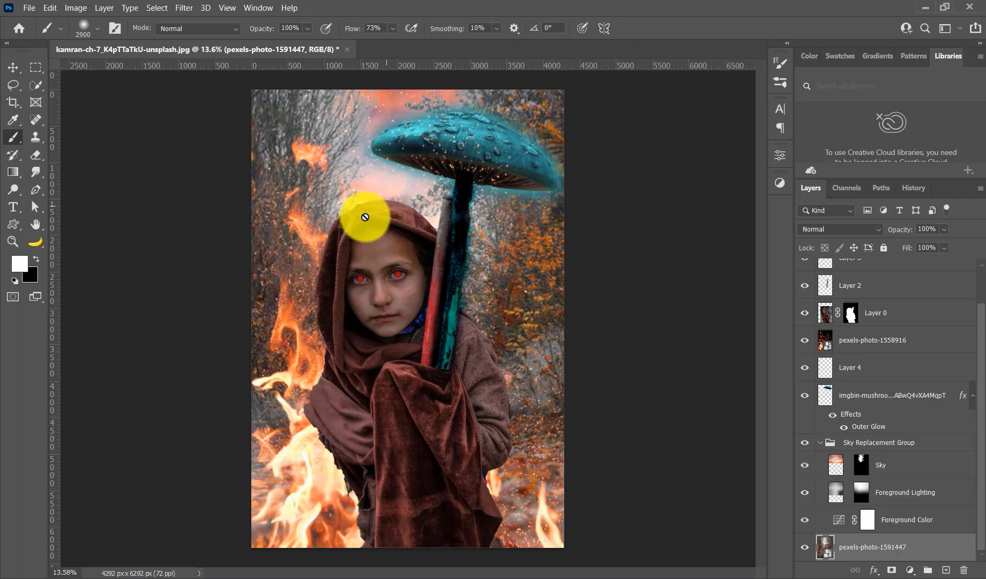
left_click(64, 7)
mouse_move(96, 39)
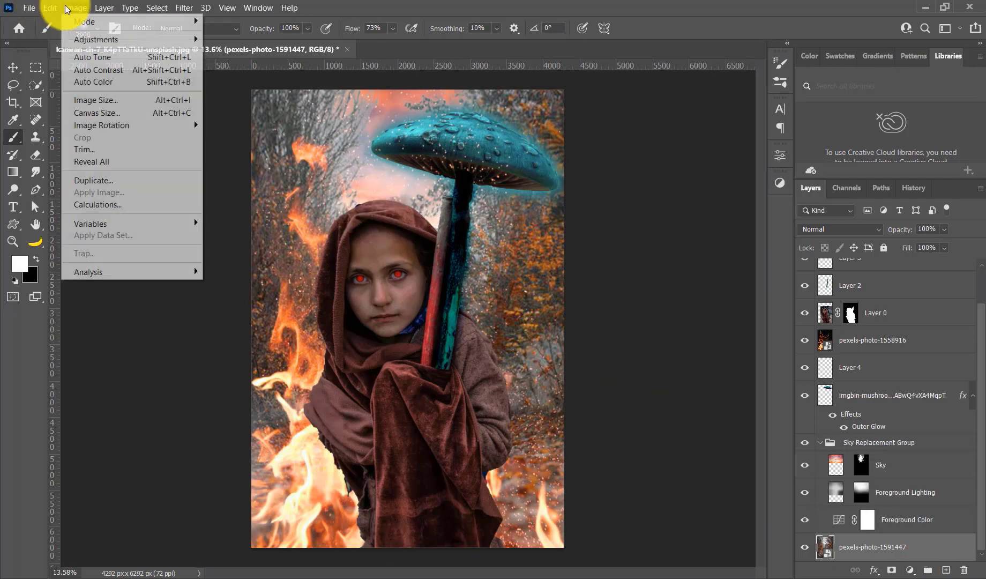
left_click(273, 40)
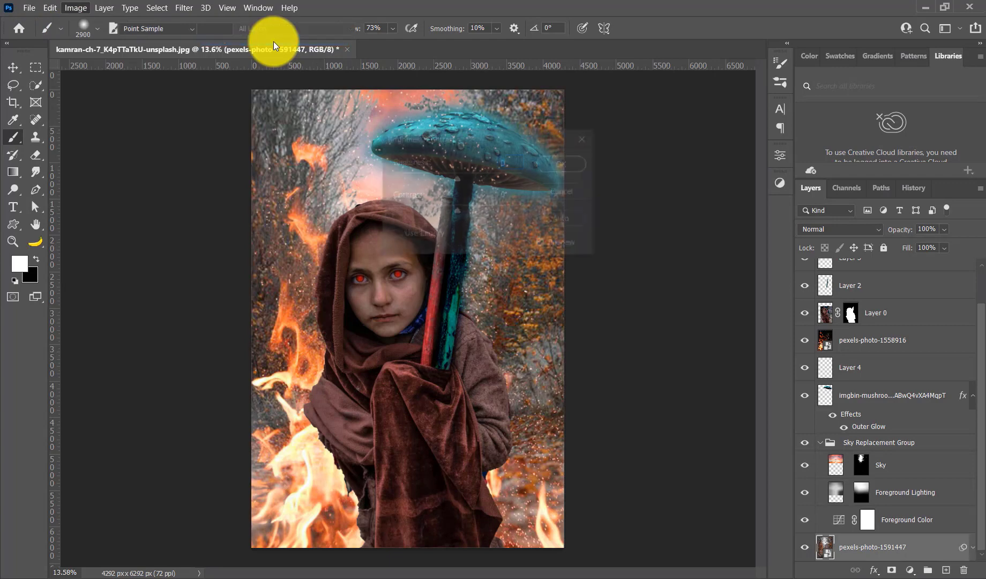
left_click_drag(438, 170, 387, 174)
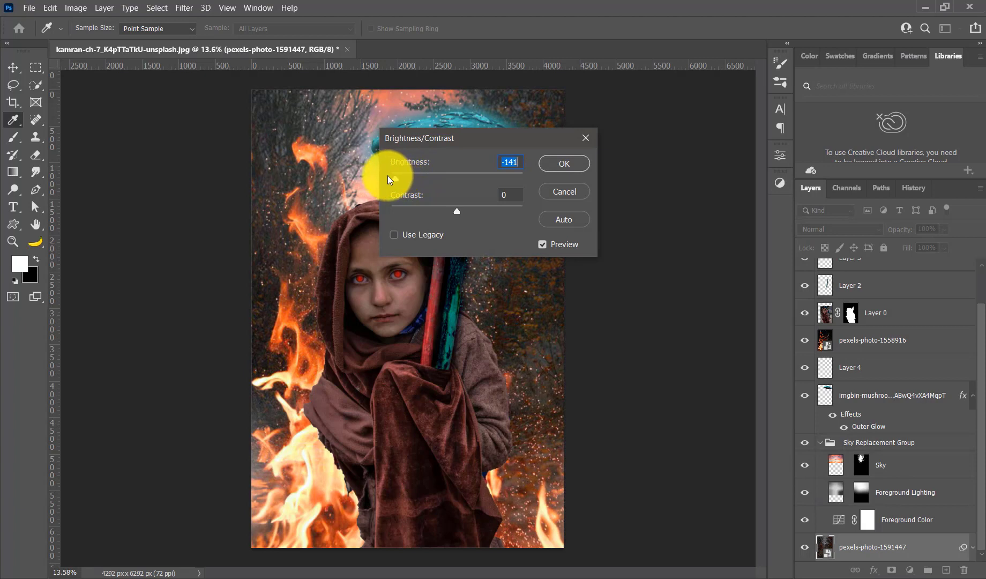
left_click(551, 169)
key("b")
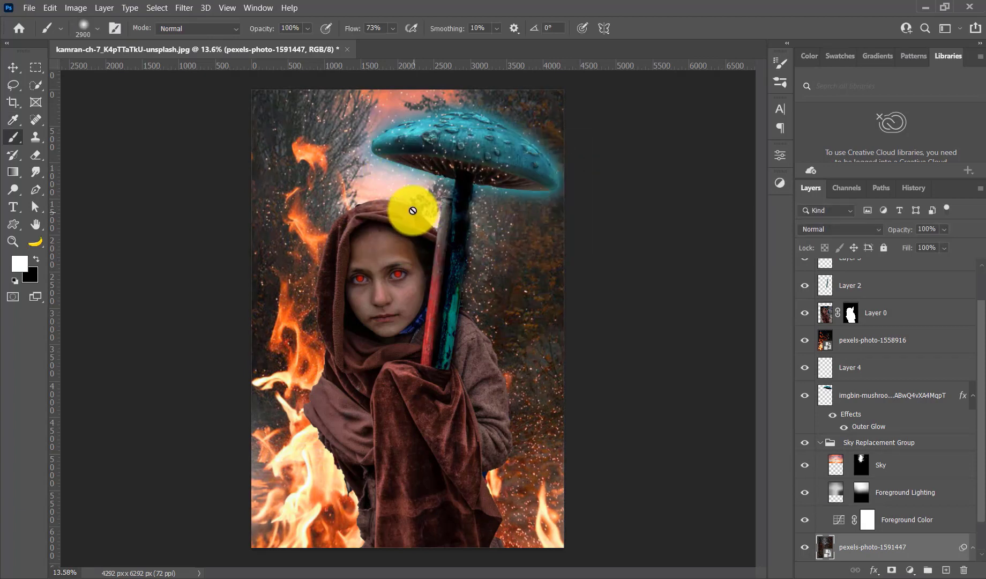
Step: Mask the fire layer pexels-photo-1558916, painting out the lower, lower-right and shoulder flames
scroll(857, 418, "up", 2)
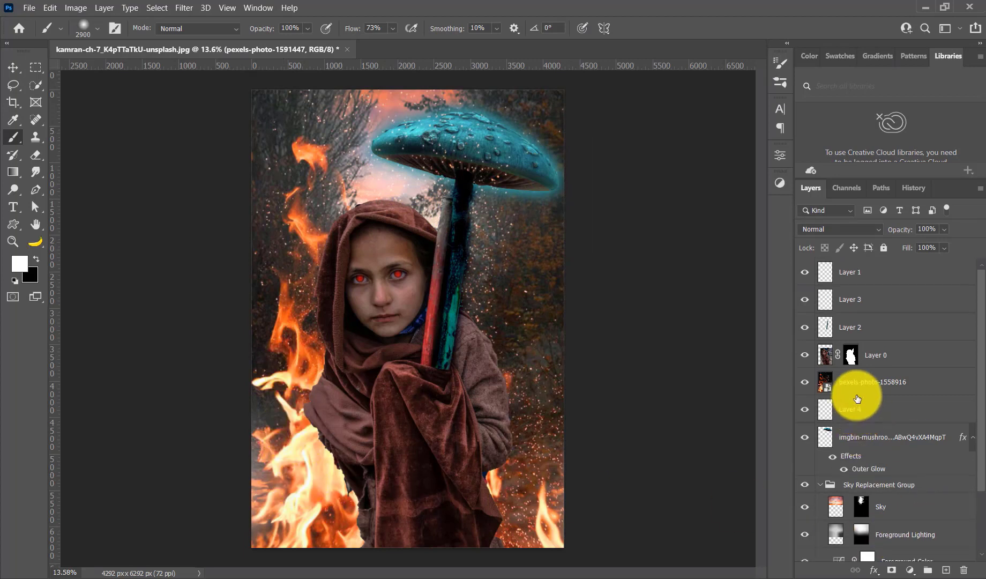
left_click(856, 394)
left_click(891, 569)
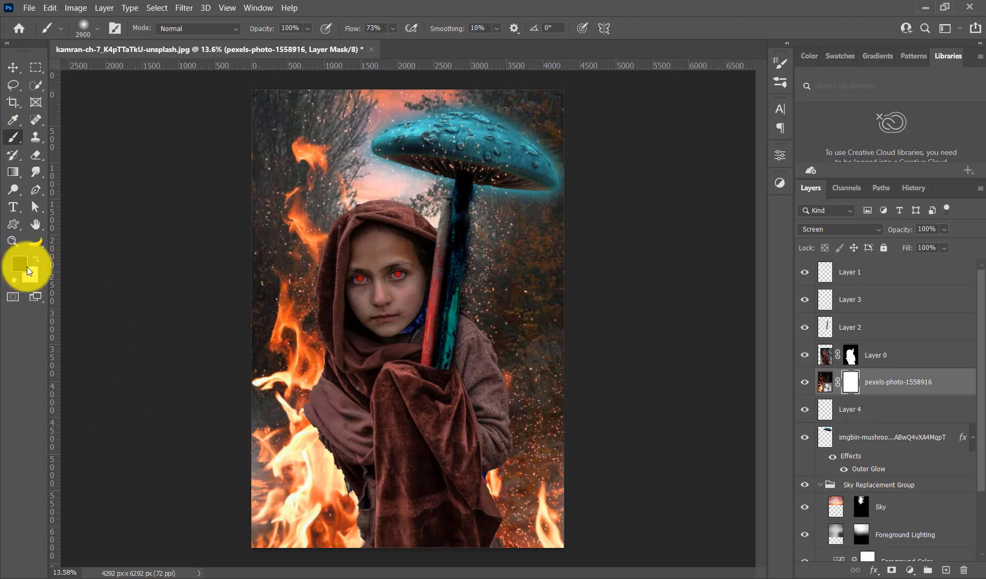
mouse_move(282, 466)
left_mouse_down()
mouse_move(486, 507)
mouse_move(550, 536)
left_mouse_up()
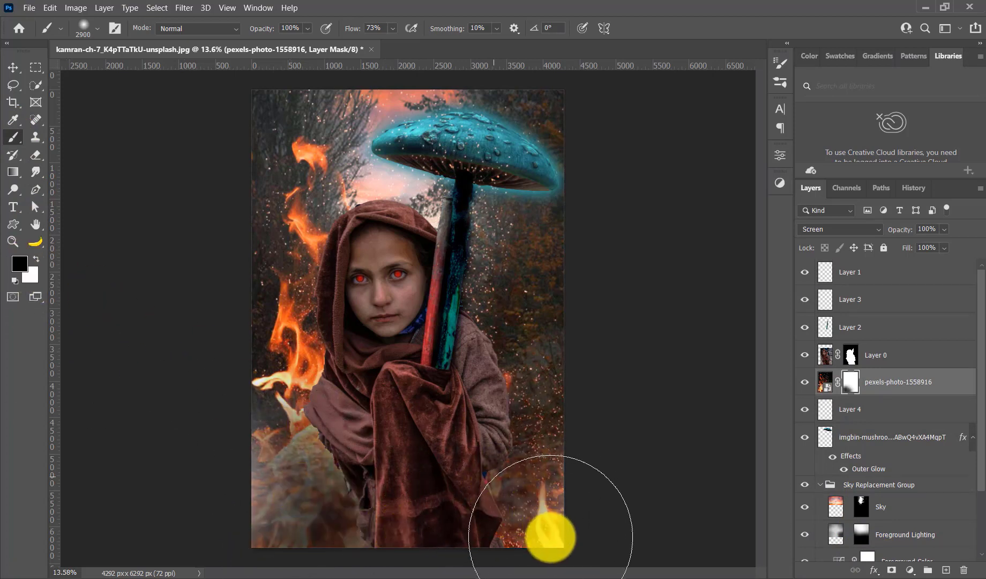
left_click(553, 536)
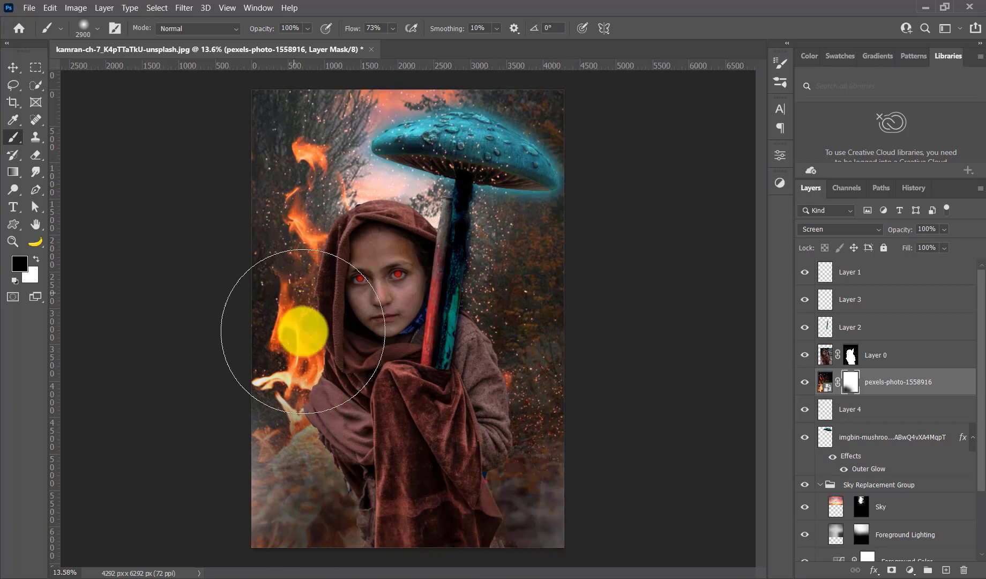
mouse_move(303, 331)
left_mouse_down()
mouse_move(260, 396)
mouse_move(290, 248)
mouse_move(294, 173)
mouse_move(301, 336)
mouse_move(277, 529)
mouse_move(561, 568)
mouse_move(688, 438)
mouse_move(566, 322)
mouse_move(515, 412)
mouse_move(557, 388)
mouse_move(513, 249)
mouse_move(464, 164)
mouse_move(469, 136)
mouse_move(455, 190)
mouse_move(445, 92)
left_mouse_up()
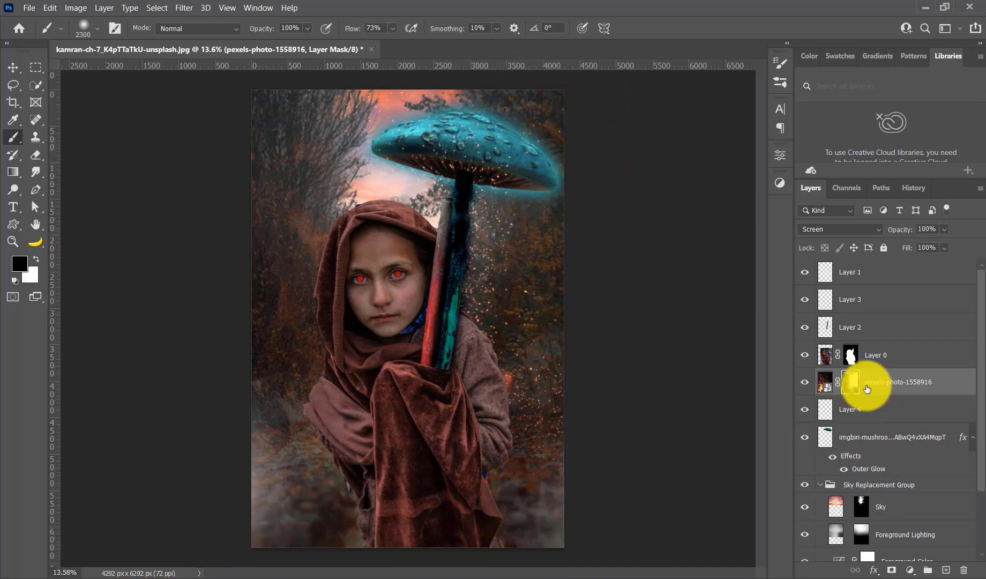
Step: Place the fire photo as an embedded layer stretched to cover the whole canvas
left_click(31, 13)
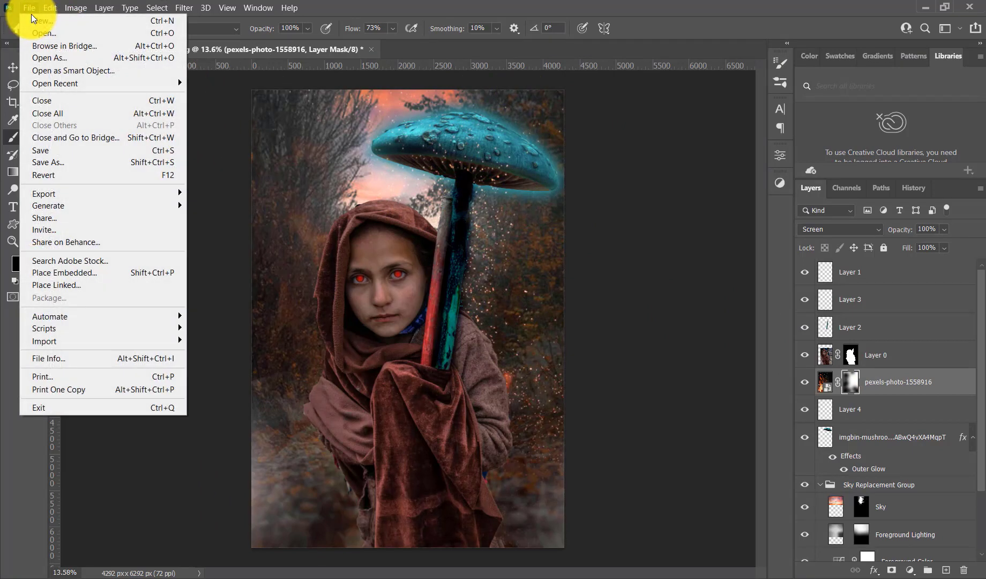
left_click(47, 269)
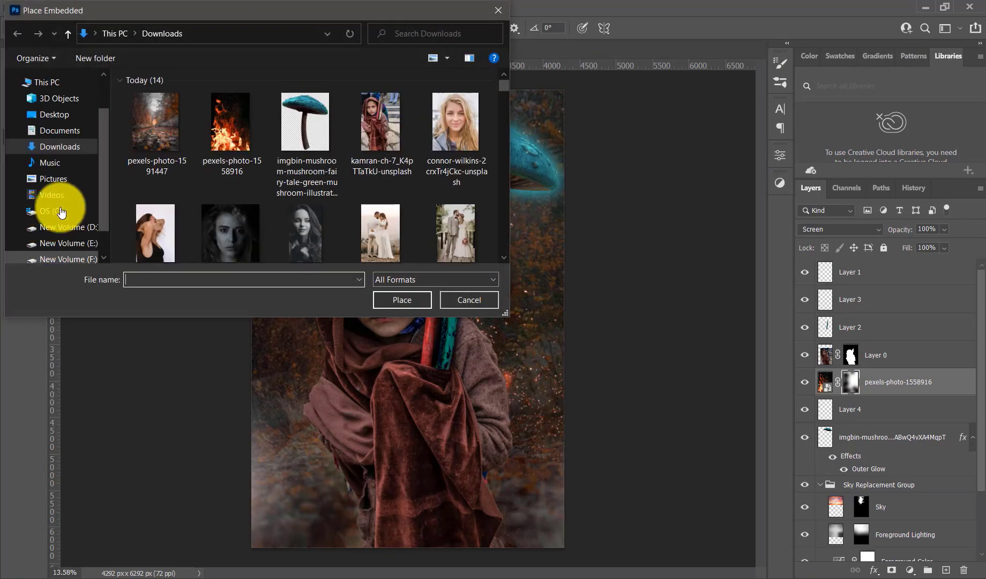
double_click(208, 127)
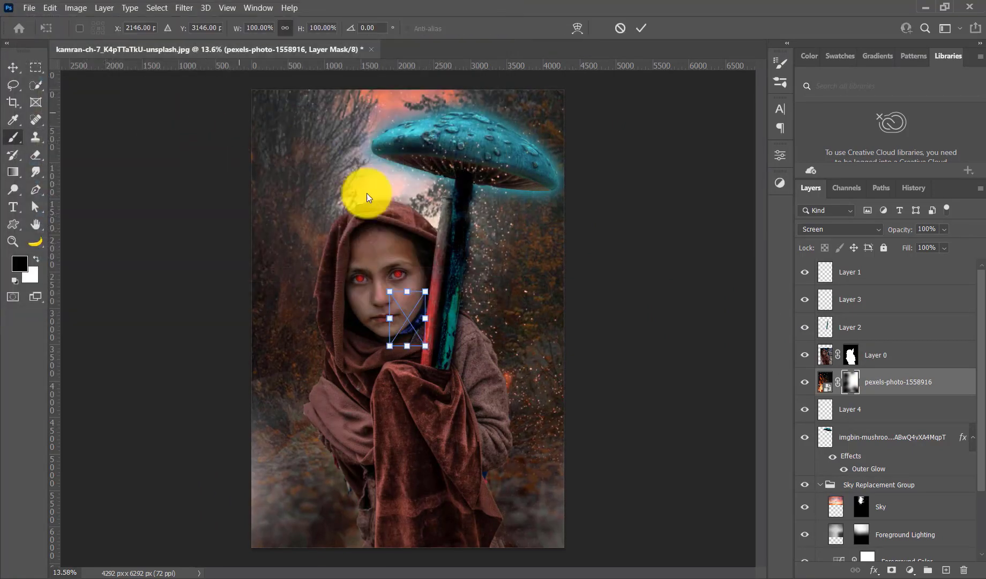
left_click_drag(408, 289, 392, 90)
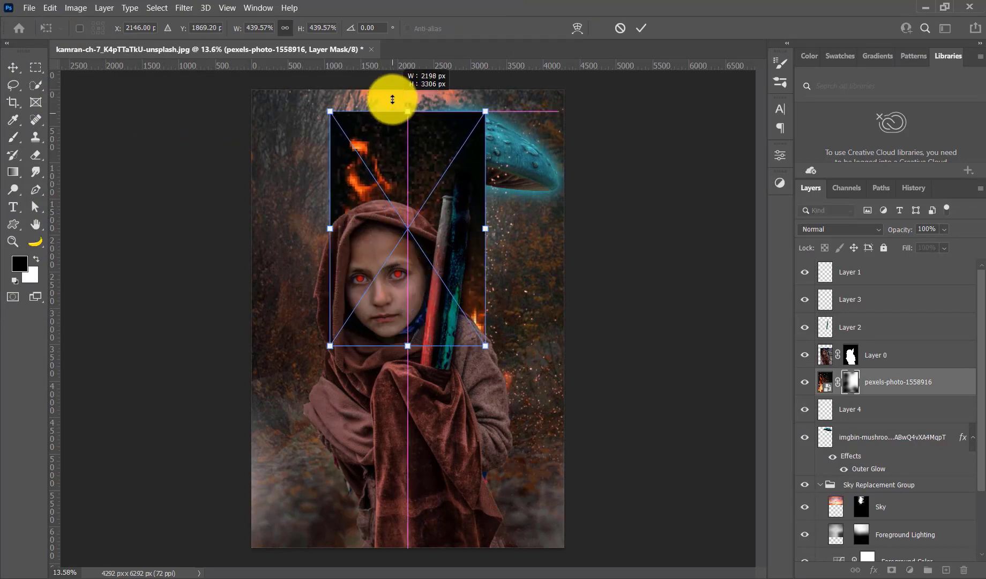
left_click_drag(407, 345, 396, 557)
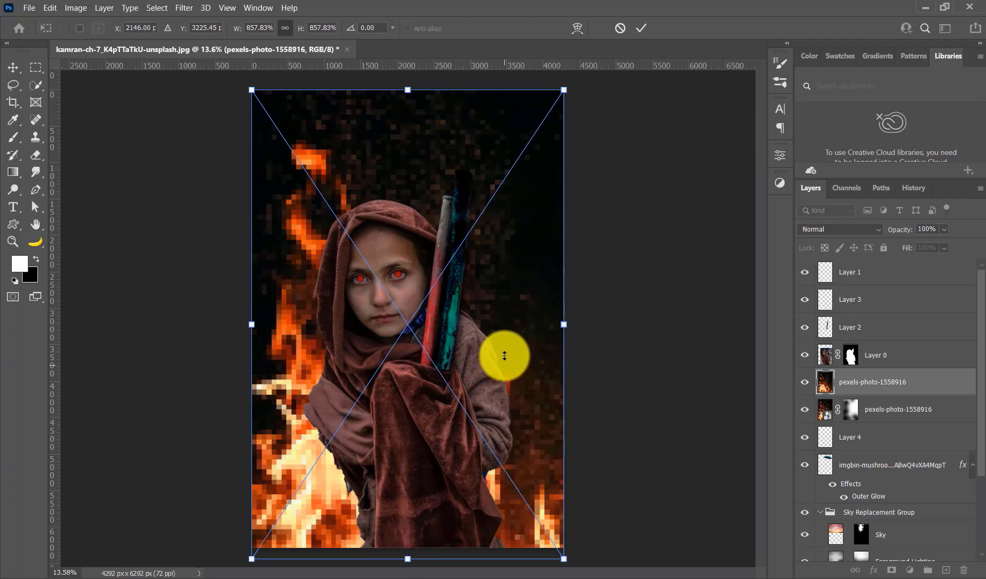
Step: Flip the placed fire photo vertically, commit it, and move its layer above Layer 0
right_click(386, 172)
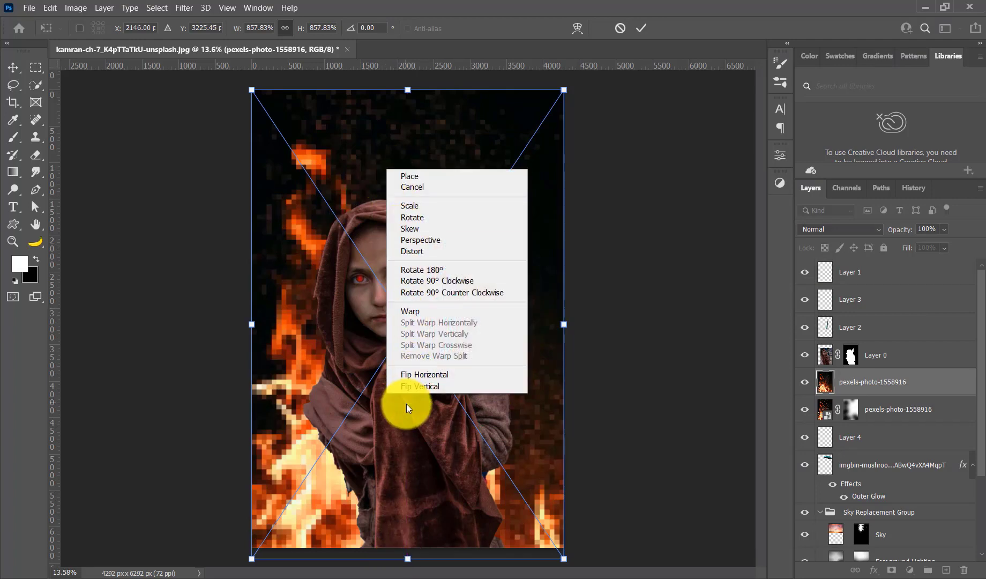
left_click(407, 389)
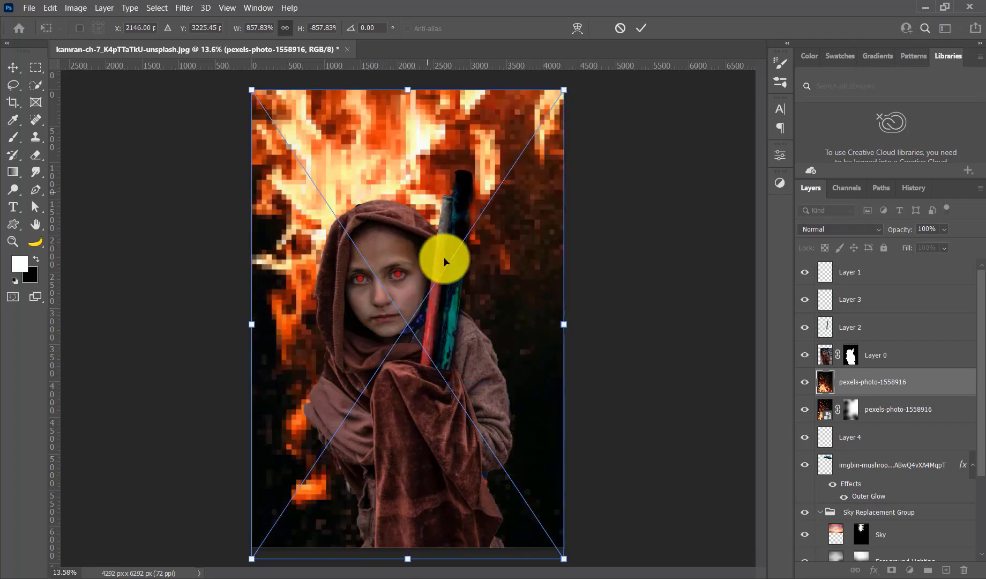
left_click(643, 29)
key("b")
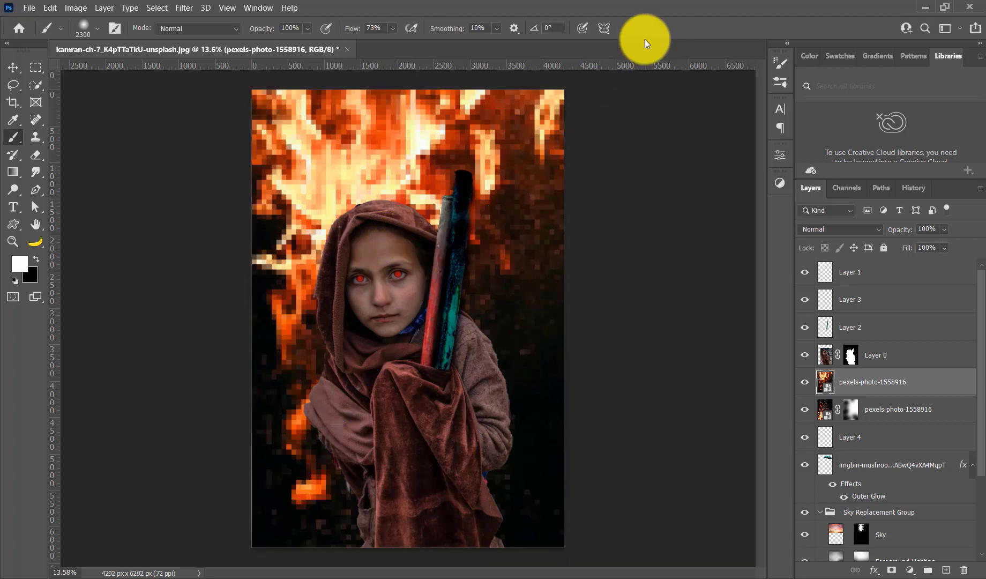
left_click_drag(856, 384, 849, 346)
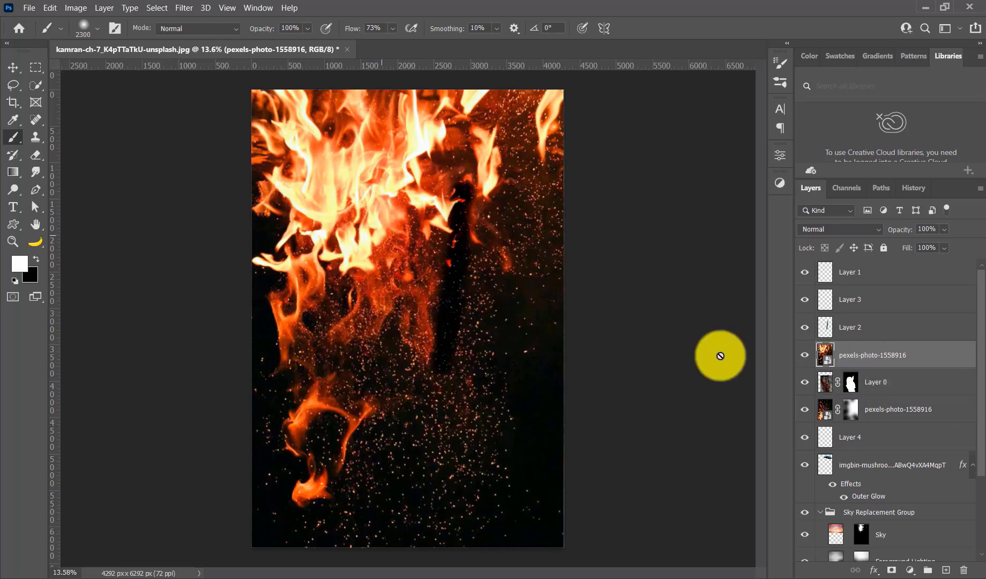
Step: Set the upper fire layer to Lighten and give it a mask, with black brush ready
left_click(832, 228)
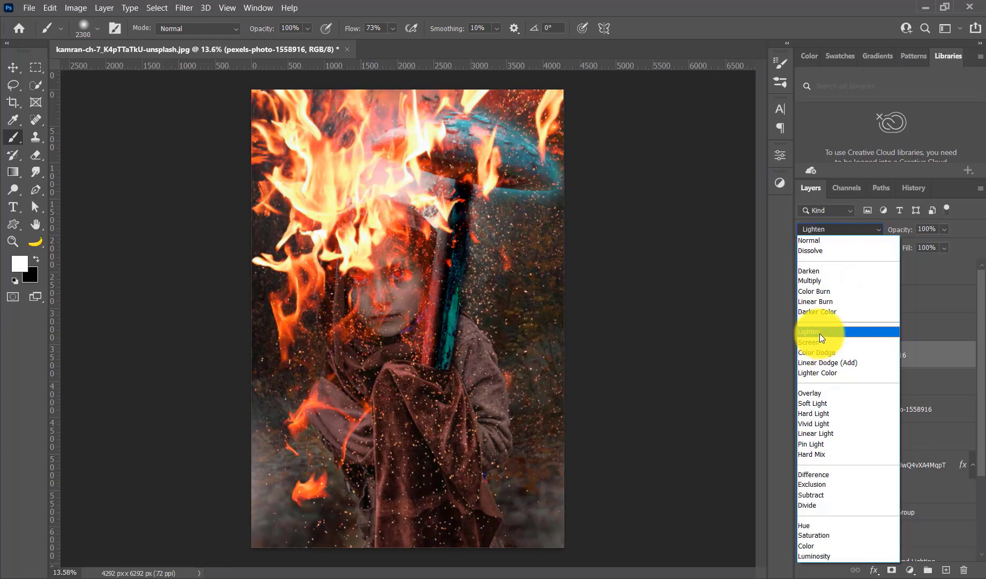
left_click(820, 333)
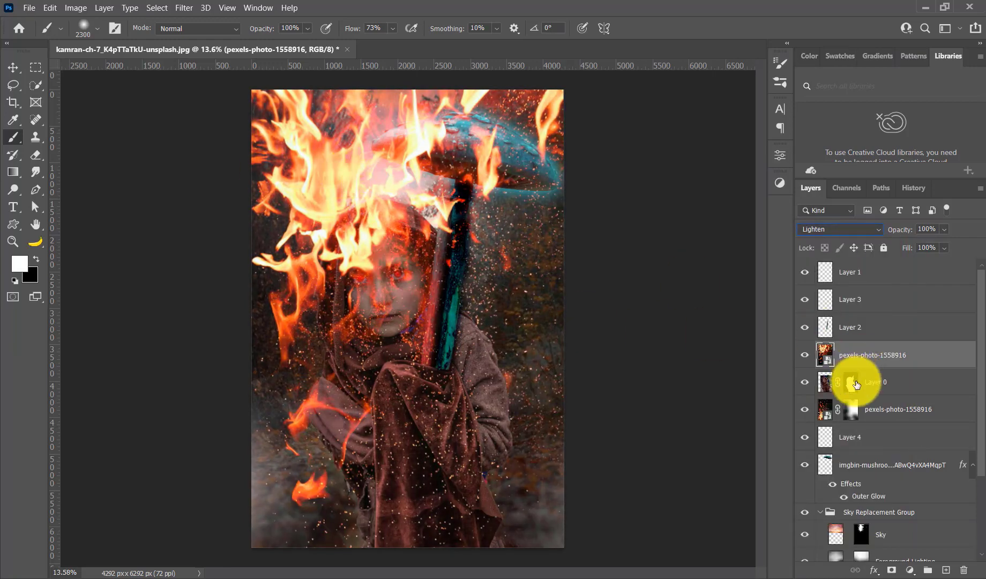
left_click(890, 571)
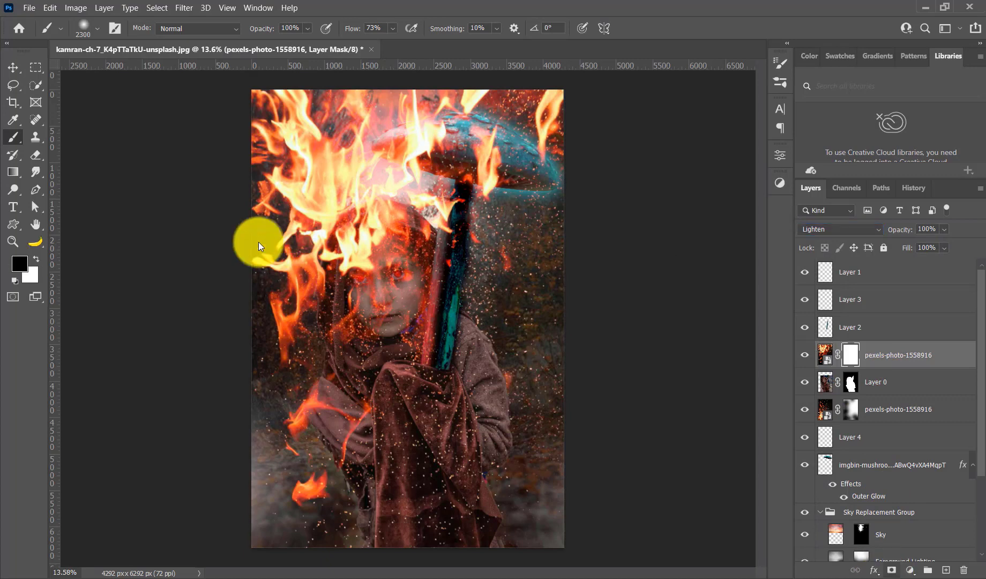
key("x")
key("bracketright")
Step: Mask the fire off the upper left, cloth, left flames and face, undoing the last stroke
mouse_move(339, 110)
left_mouse_down()
mouse_move(314, 137)
mouse_move(271, 148)
mouse_move(266, 306)
mouse_move(289, 239)
mouse_move(352, 252)
mouse_move(367, 246)
mouse_move(366, 229)
mouse_move(374, 260)
mouse_move(368, 242)
mouse_move(424, 187)
mouse_move(446, 100)
mouse_move(571, 79)
mouse_move(489, 173)
mouse_move(294, 121)
mouse_move(283, 364)
mouse_move(300, 440)
mouse_move(358, 428)
left_mouse_up()
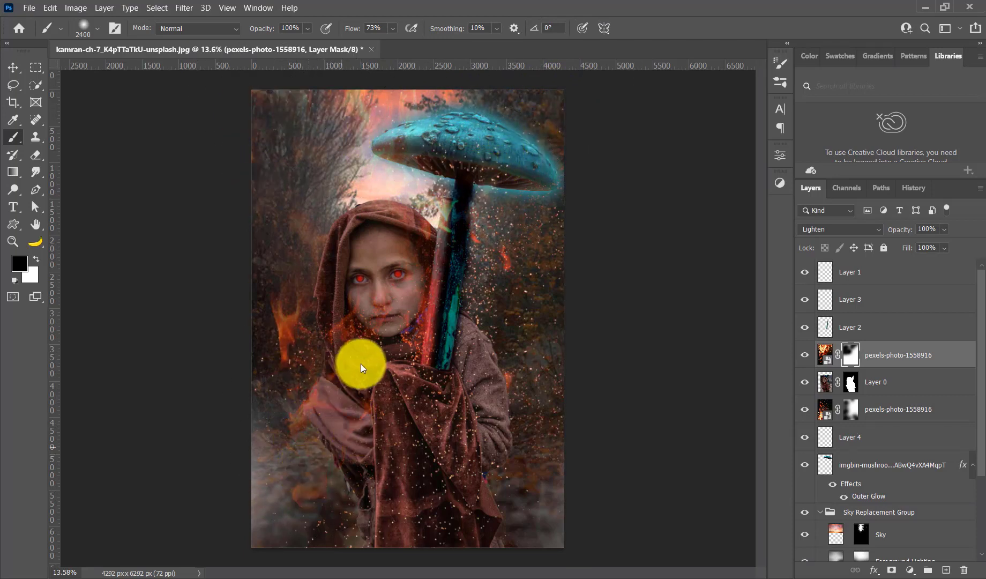
left_click_drag(451, 407, 283, 343)
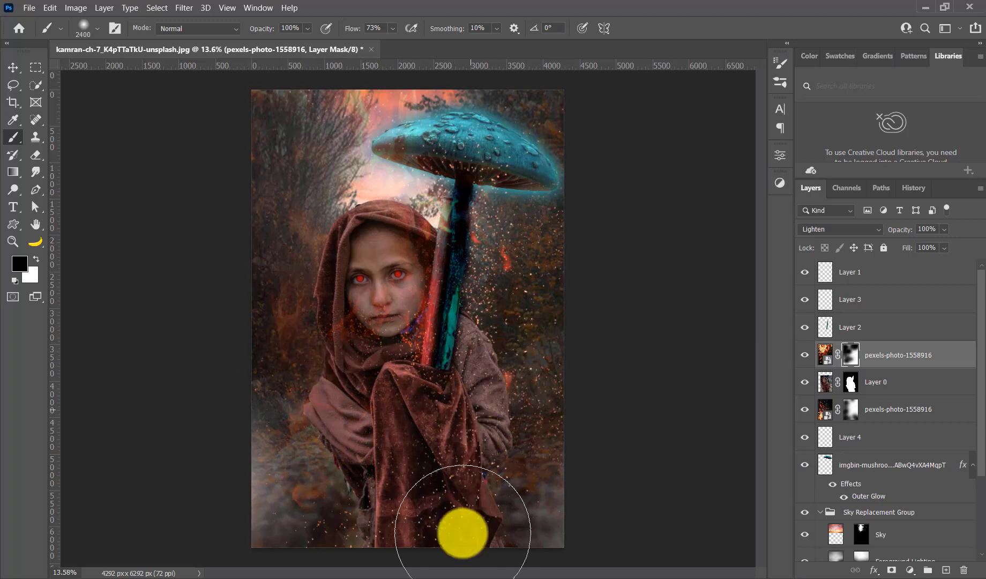
left_click_drag(377, 334, 375, 280)
key("ctrl+z")
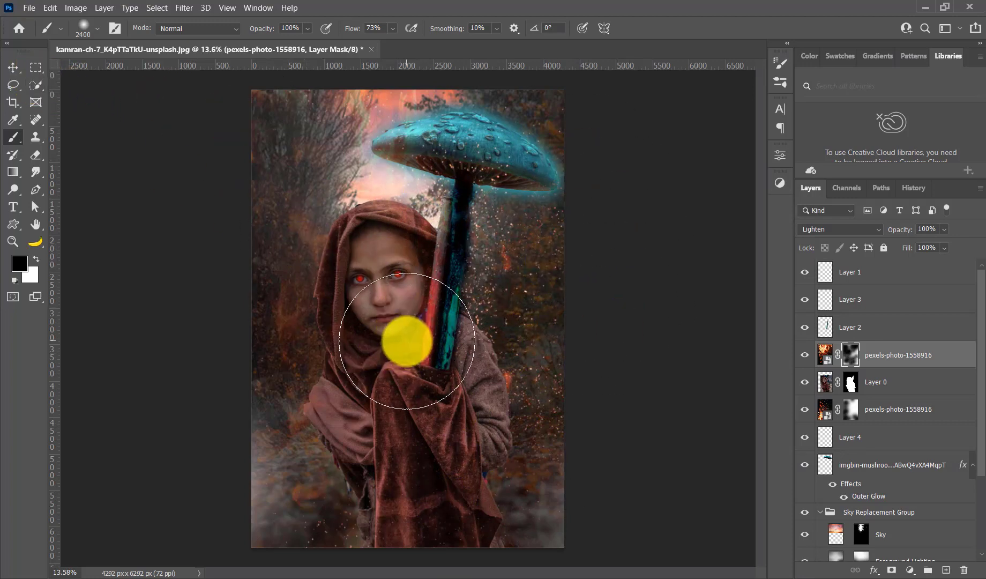
Step: Select Layer 0, resize the brush, and create a new empty layer above it
left_click(12, 68)
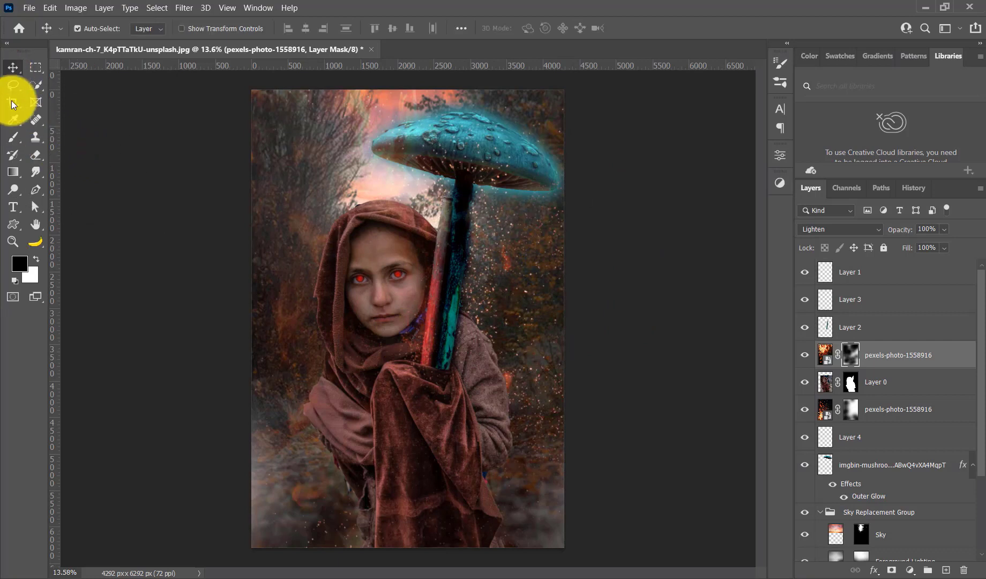
left_click(881, 382)
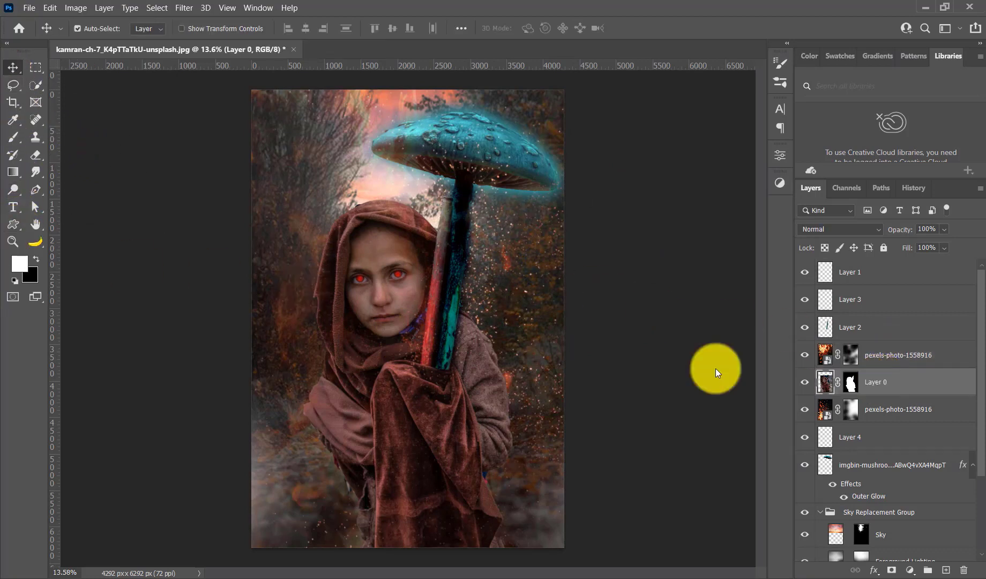
left_click(12, 137)
key("bracketleft")
key("bracketleft")
key("bracketleft")
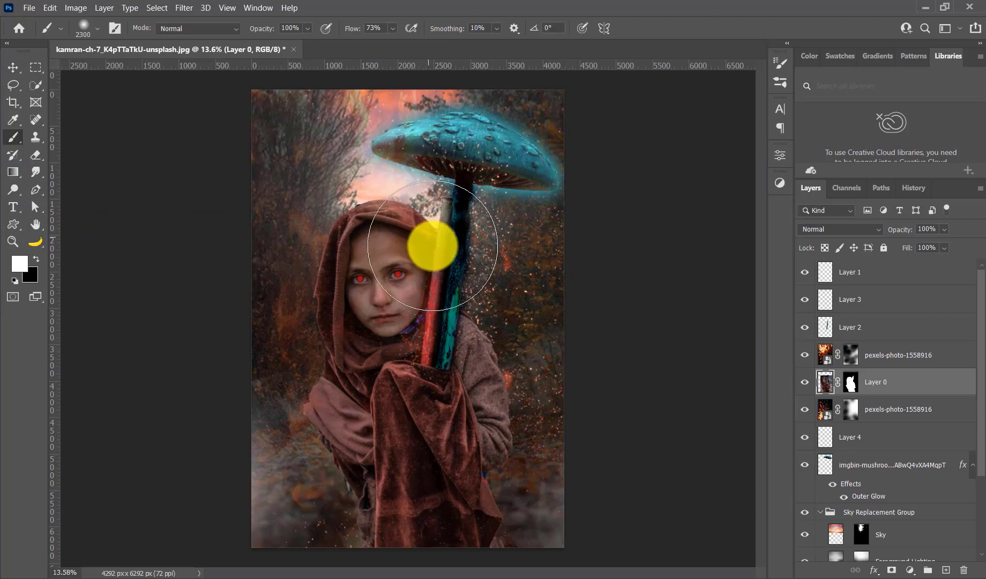
key("bracketleft")
key("bracketleft")
key("bracketleft")
key("bracketleft")
key("bracketleft")
key("bracketleft")
key("bracketleft")
key("bracketleft")
key("bracketleft")
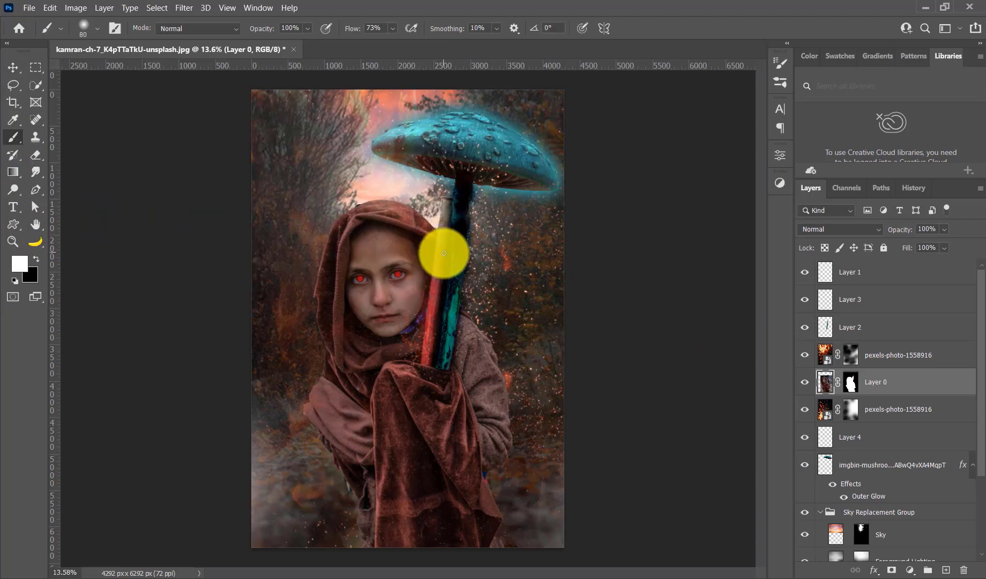
key("bracketright")
key("bracketright")
key("ctrl+shift+alt+n")
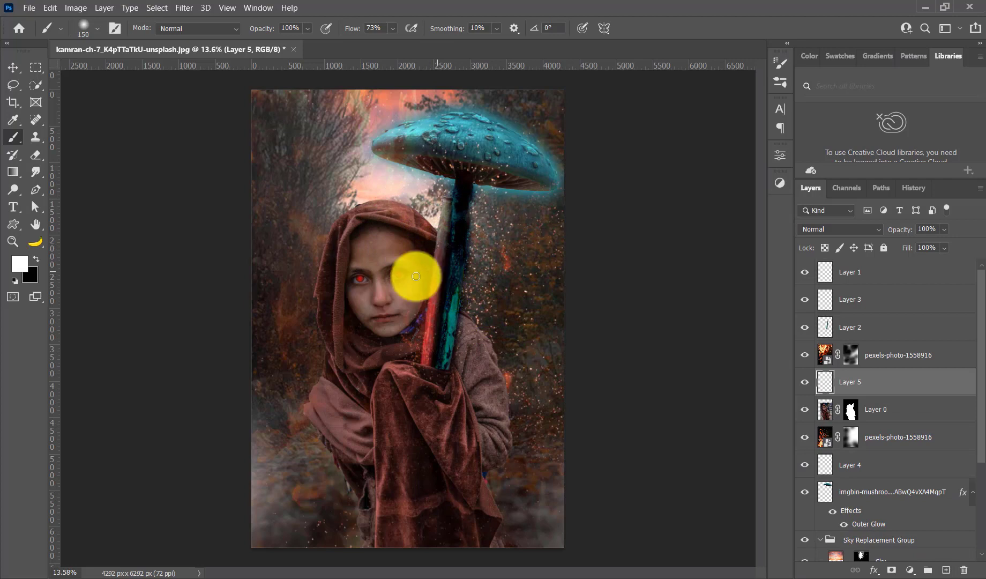
Step: Paint a bright yellow streak along the staff and blend that layer in Soft Light
left_click(19, 263)
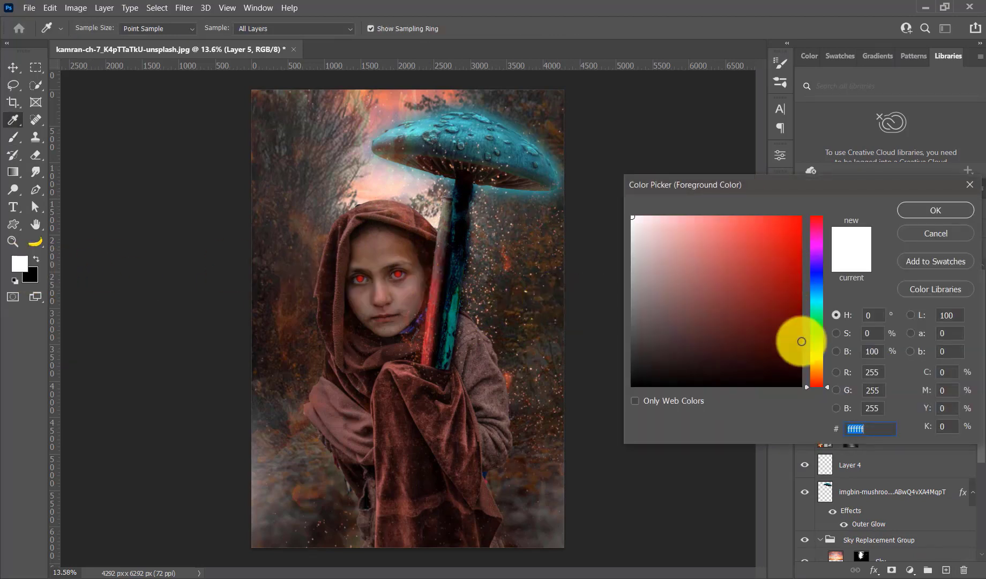
left_click(815, 358)
left_click(912, 212)
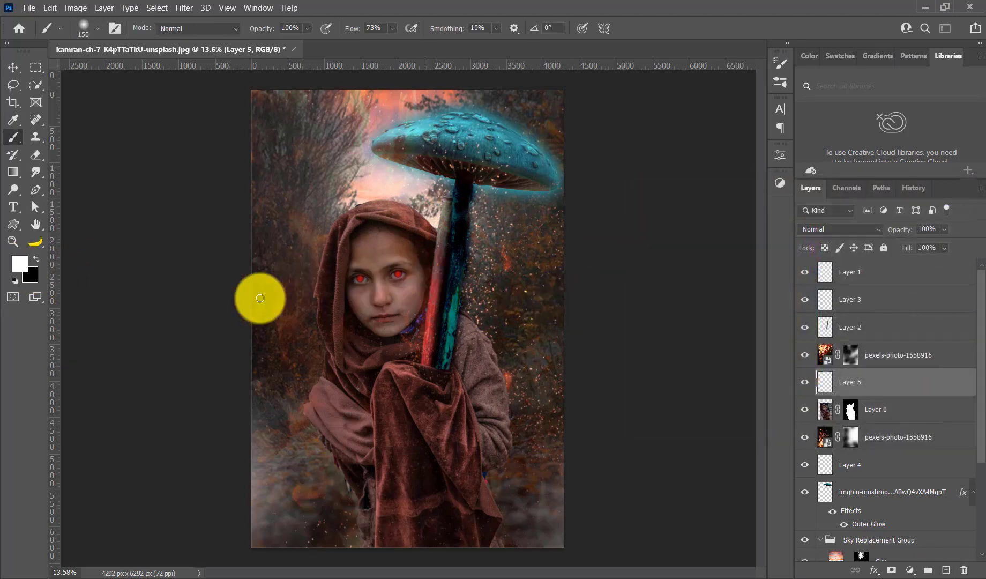
left_click(22, 265)
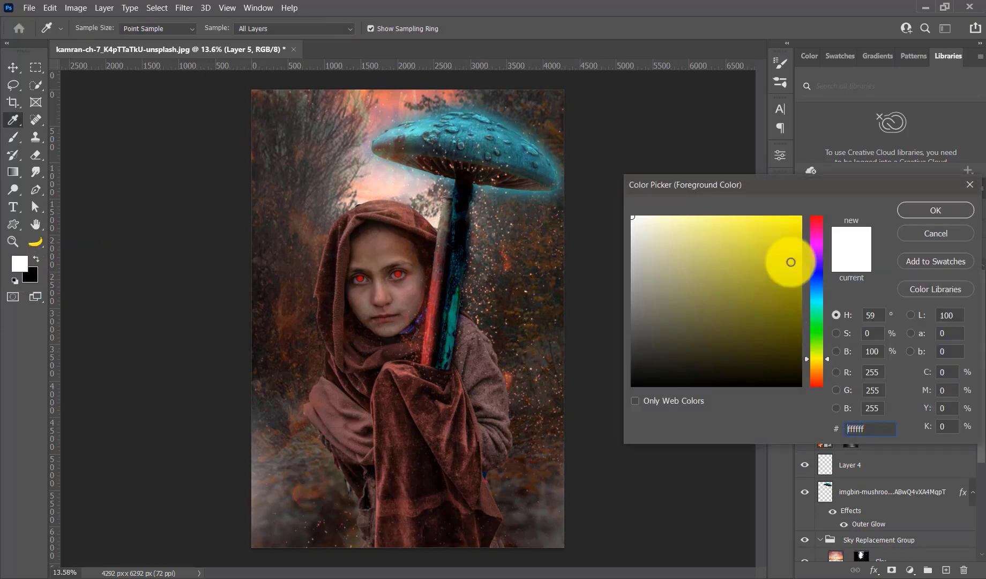
left_click(800, 217)
left_click(924, 214)
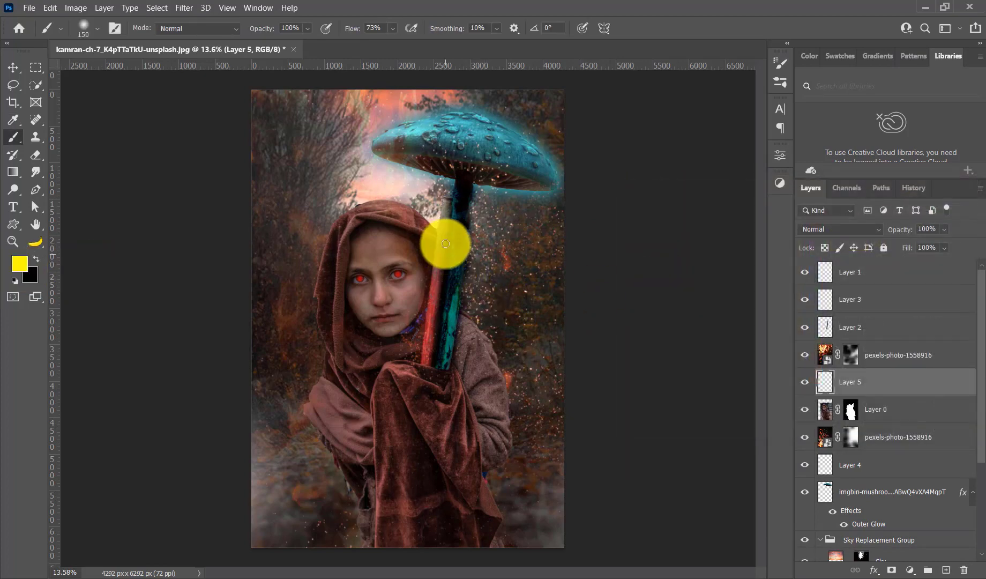
mouse_move(435, 304)
left_mouse_down()
mouse_move(430, 334)
mouse_move(434, 288)
left_mouse_up()
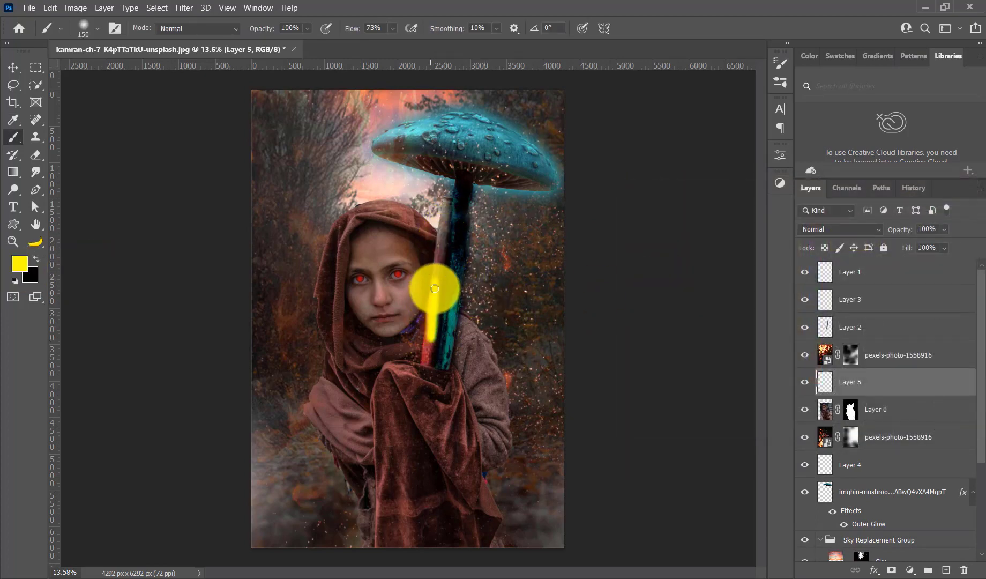
left_click(812, 229)
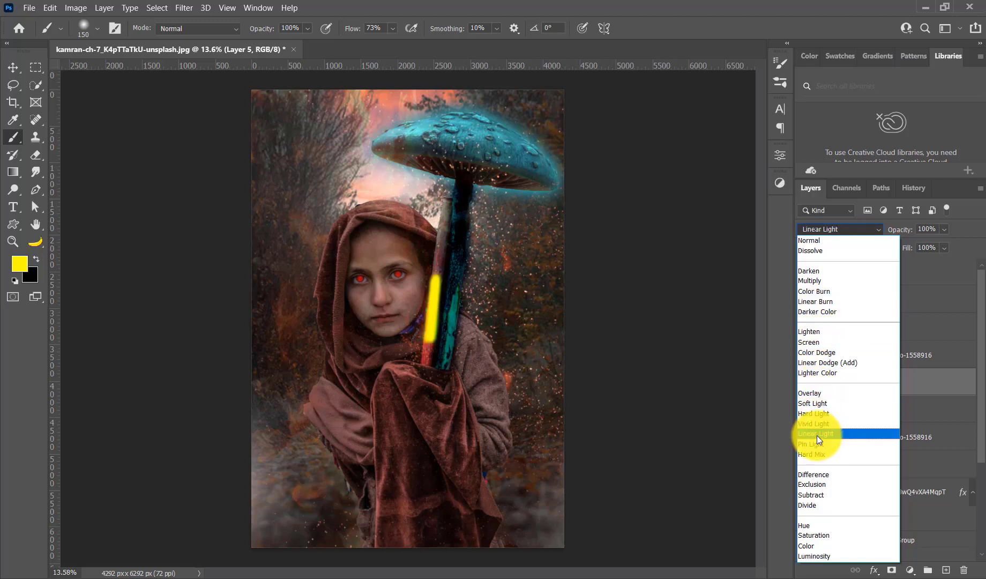
left_click(820, 403)
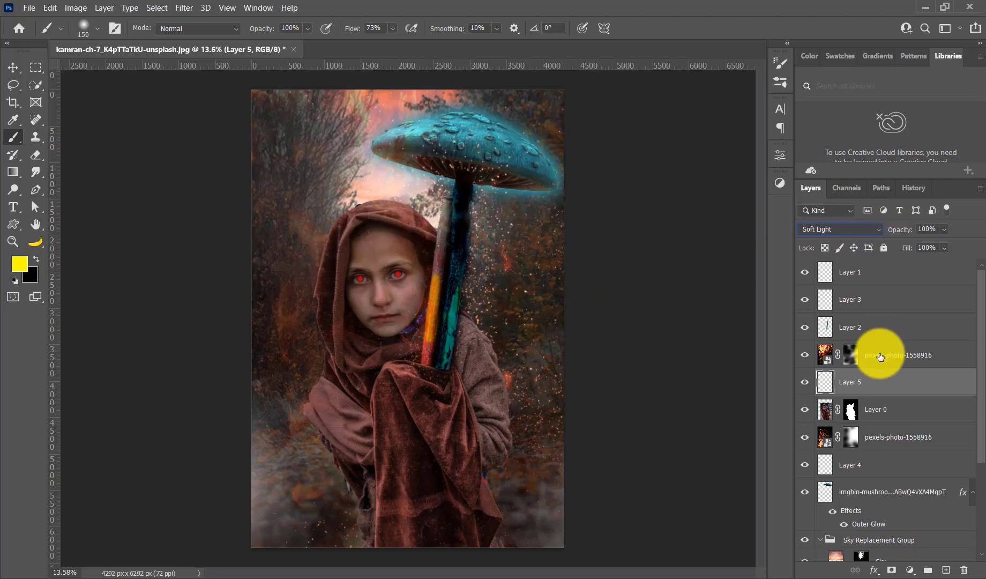
Step: Select all layers from Layer 1 down to the base photo for stamping
left_click(876, 276)
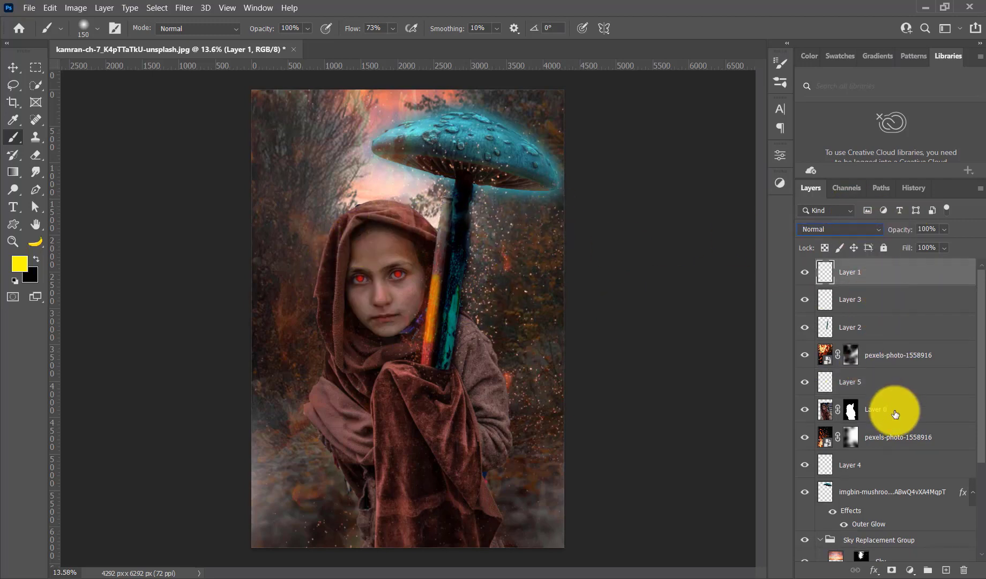
scroll(892, 412, "down", 2)
scroll(895, 412, "down", 1)
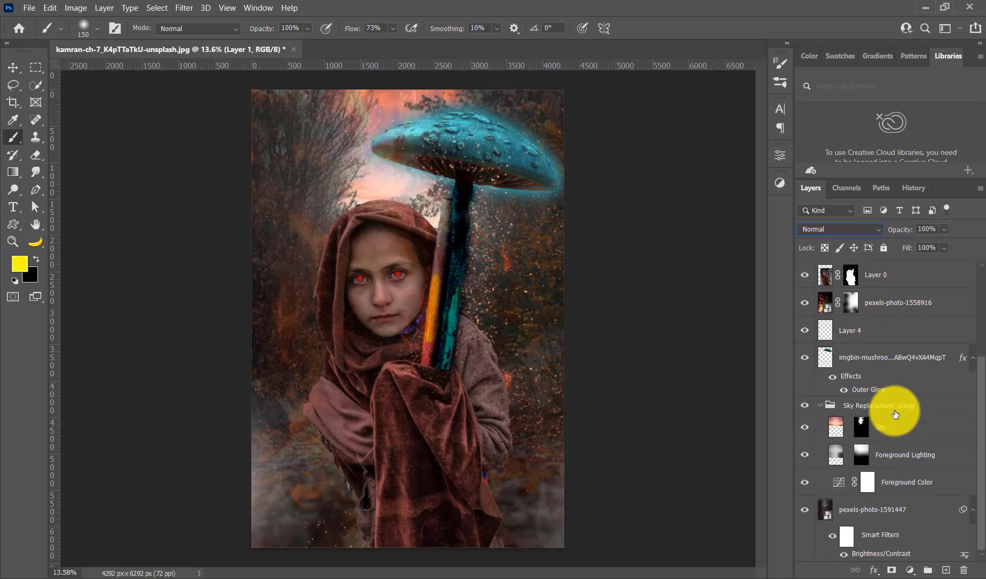
left_click(897, 513, "shift")
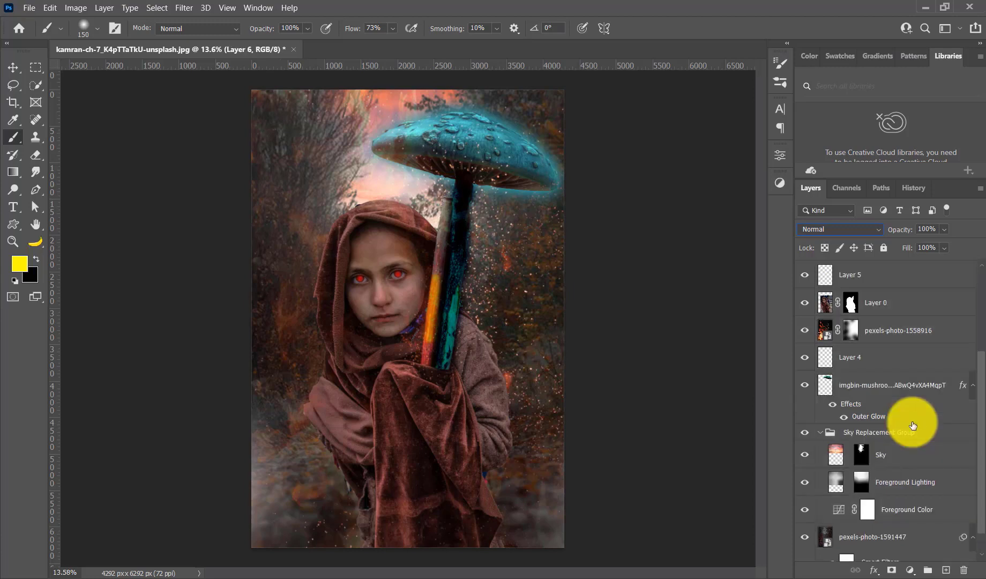
Step: Hide the layers beneath the merged Layer 6, including the sky group and base photo
scroll(912, 425, "up", 5)
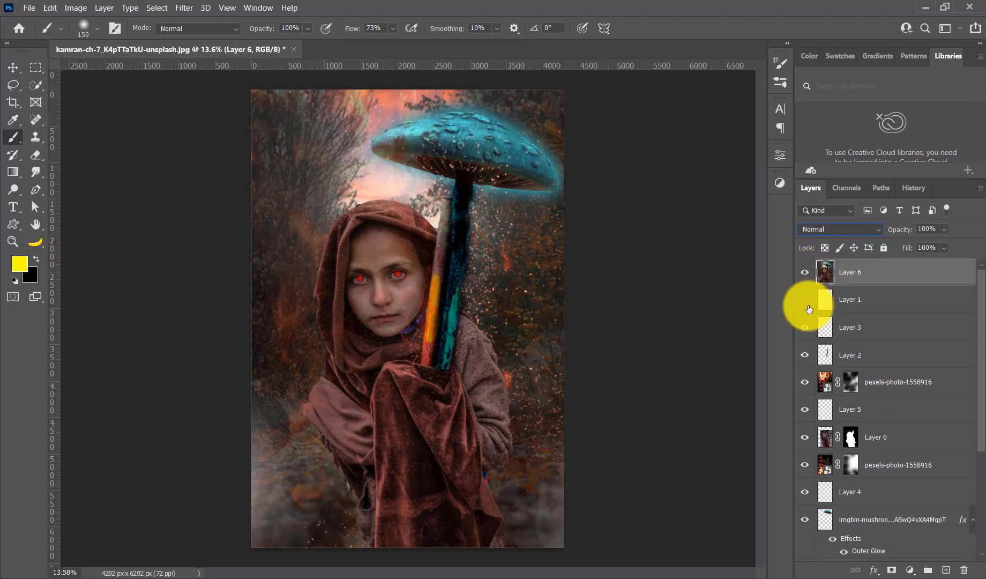
left_click_drag(805, 309, 804, 520)
scroll(897, 430, "down", 3)
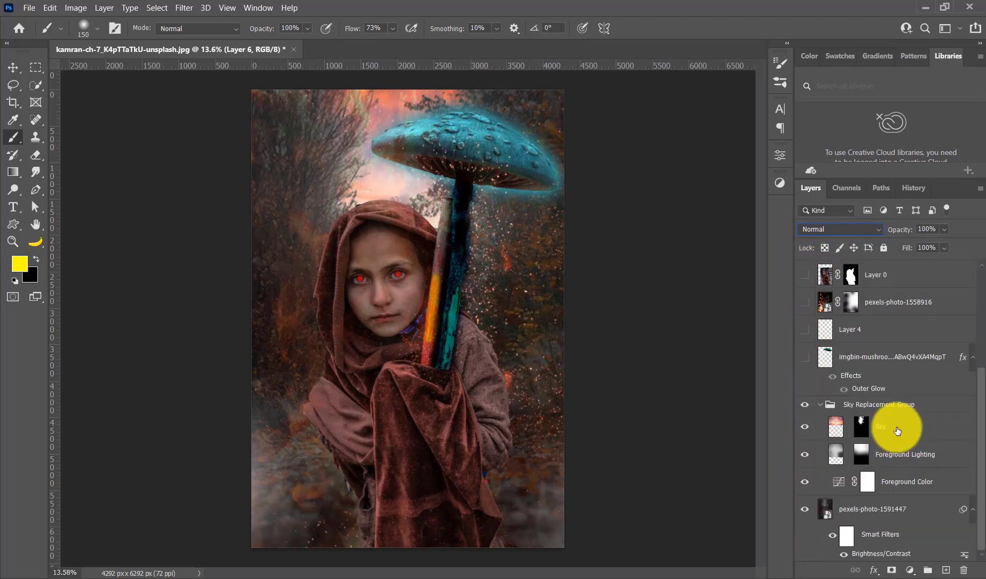
left_click_drag(805, 409, 804, 509)
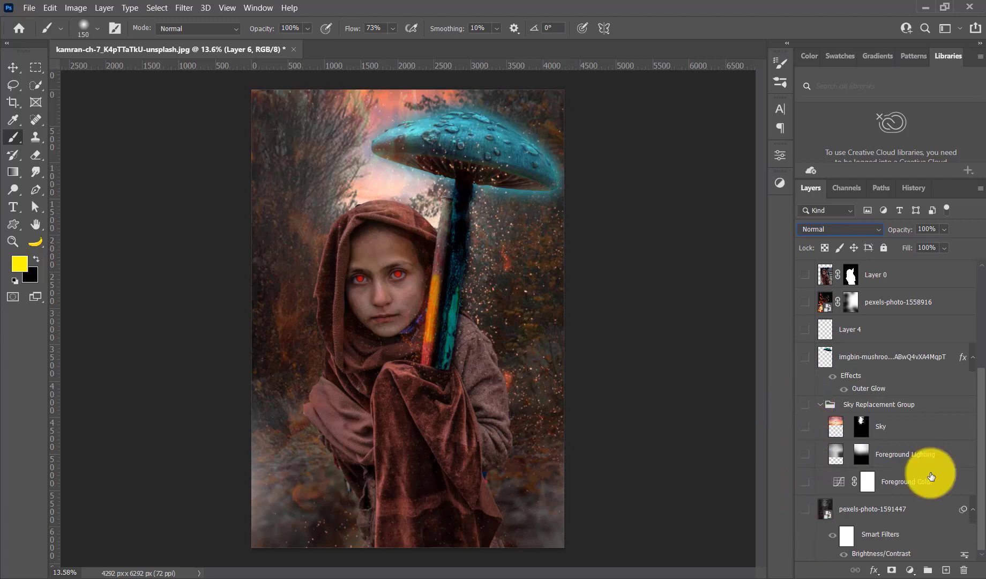
scroll(932, 473, "up", 5)
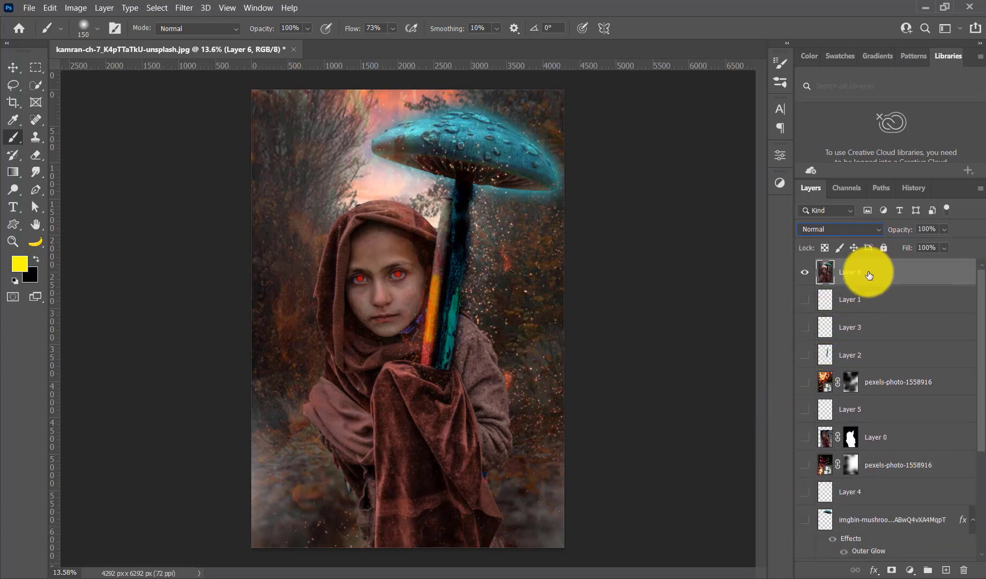
Step: Apply Camera Raw to Layer 6: Dehaze +79, Temperature -14, Contrast +16, Blacks -33
left_click(177, 8)
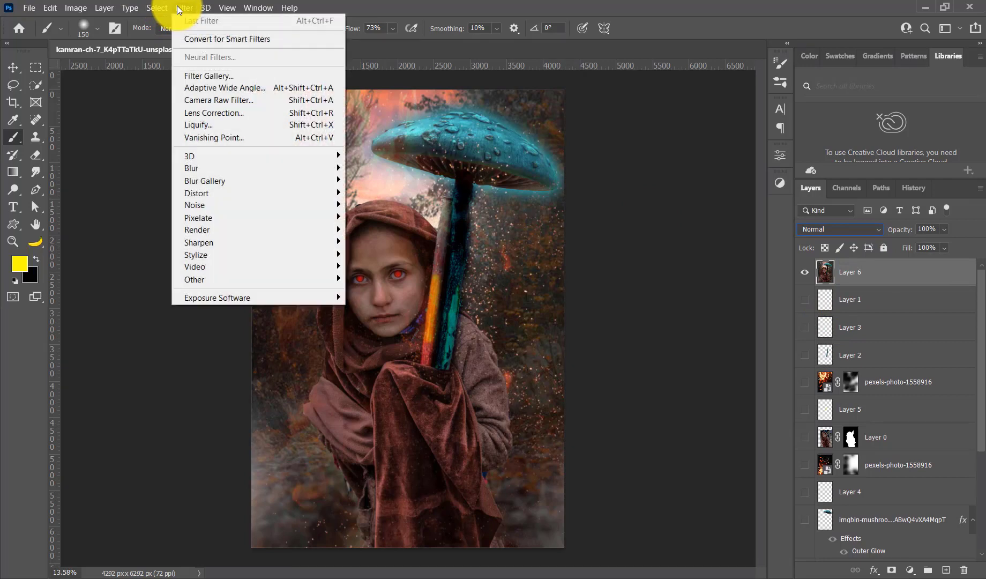
left_click(193, 99)
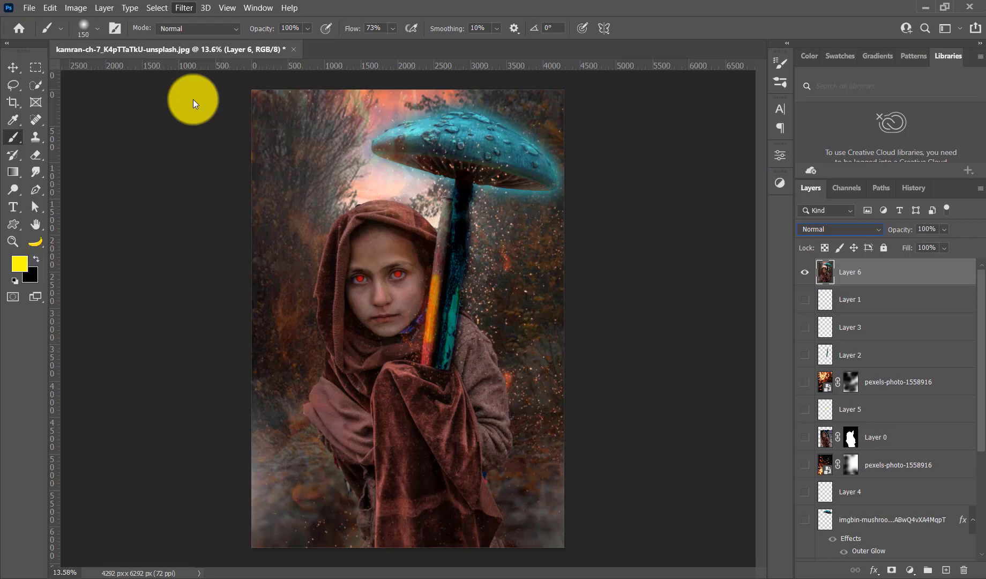
key("shift+ctrl+a")
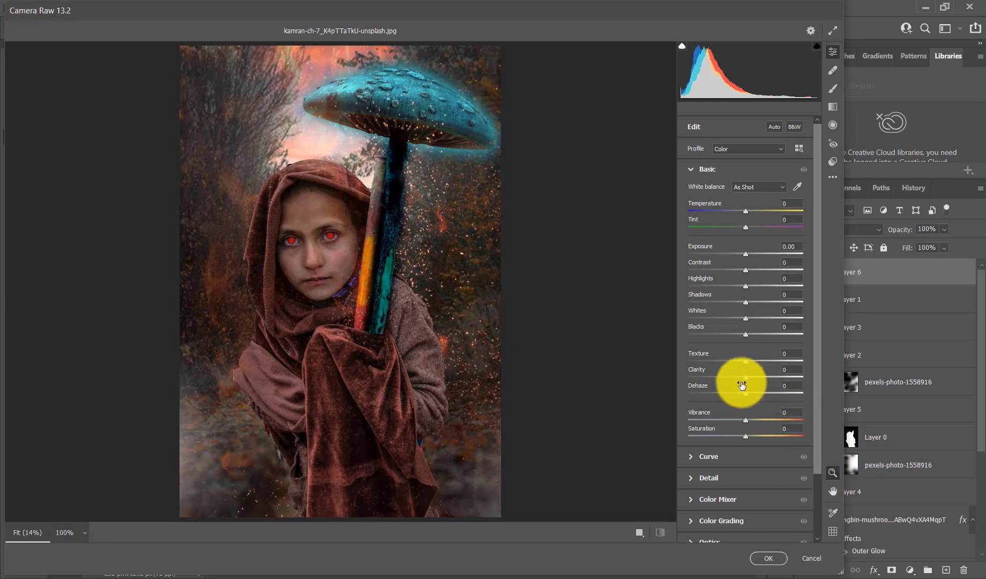
left_click_drag(746, 393, 748, 394)
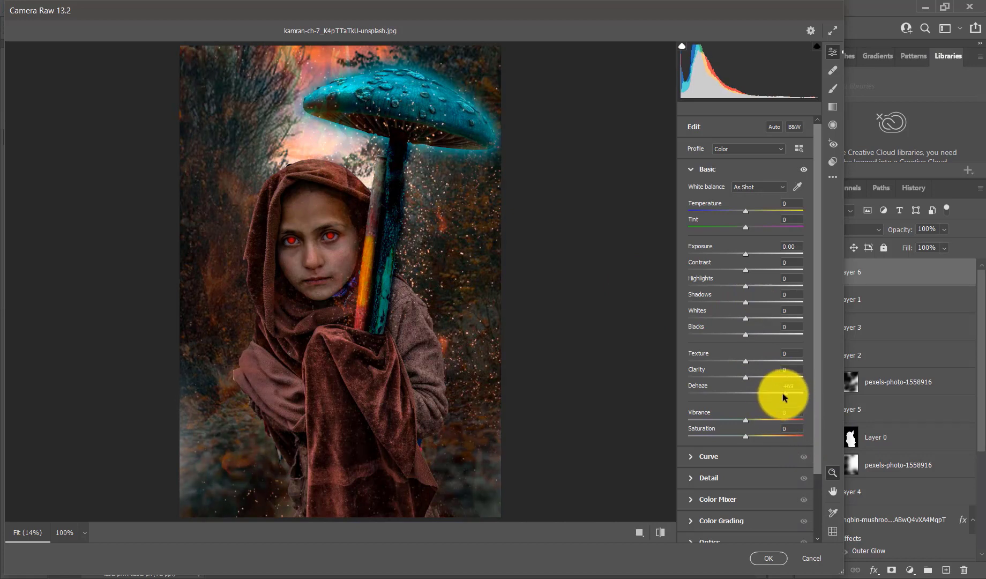
left_click_drag(783, 392, 789, 393)
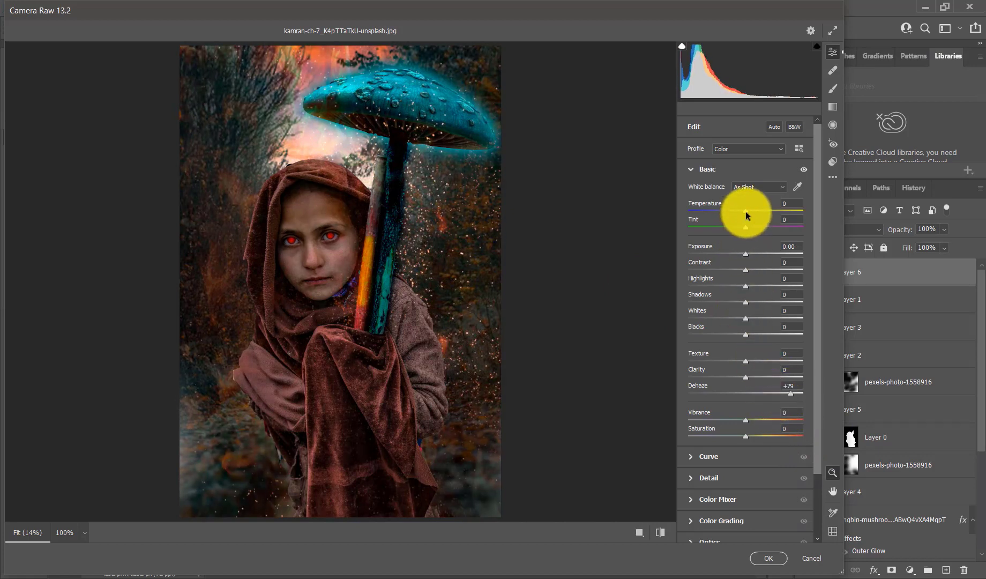
left_click_drag(741, 211, 739, 212)
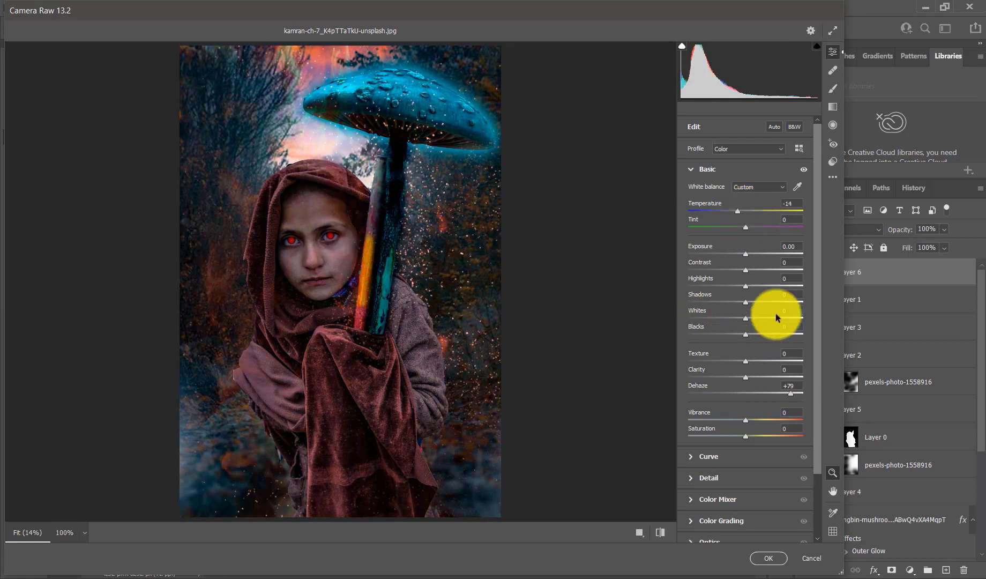
left_click_drag(746, 270, 753, 272)
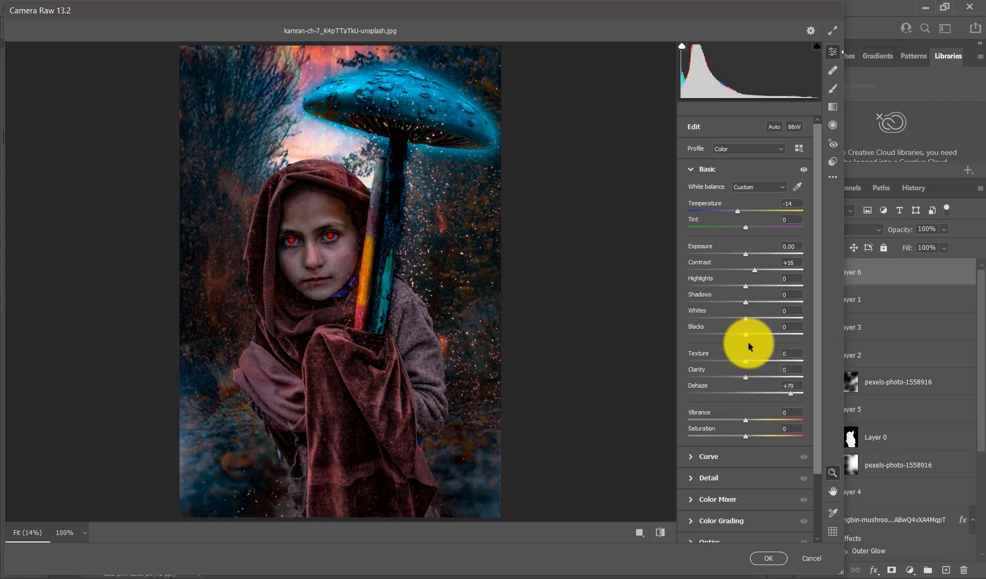
left_click_drag(750, 333, 737, 333)
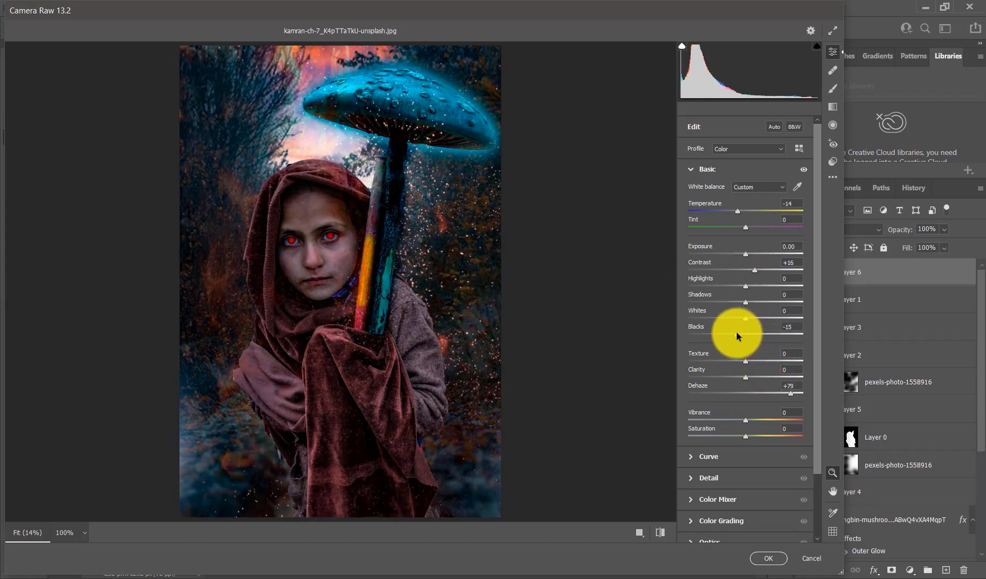
left_click_drag(727, 334, 727, 334)
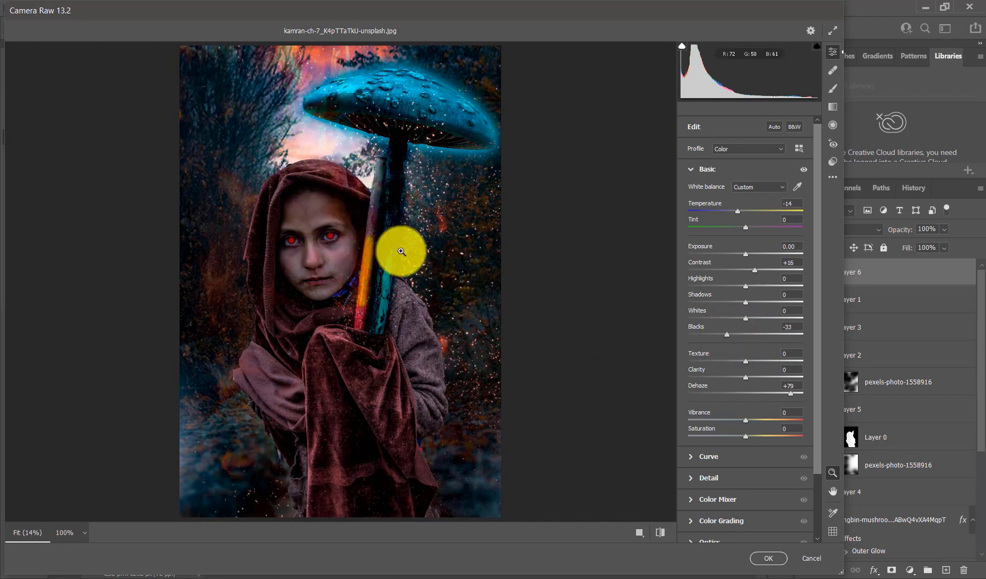
left_click(765, 558)
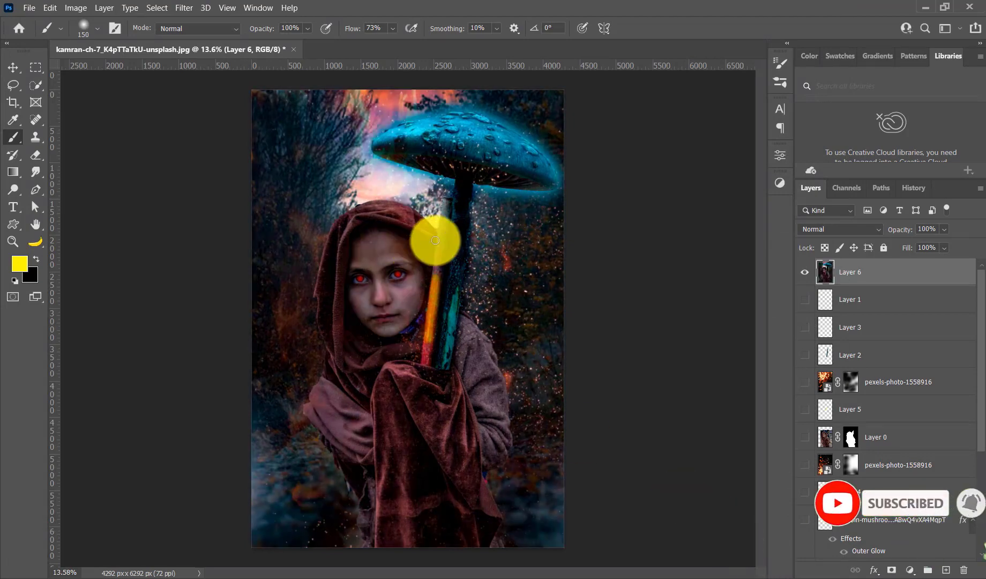
left_click(13, 241)
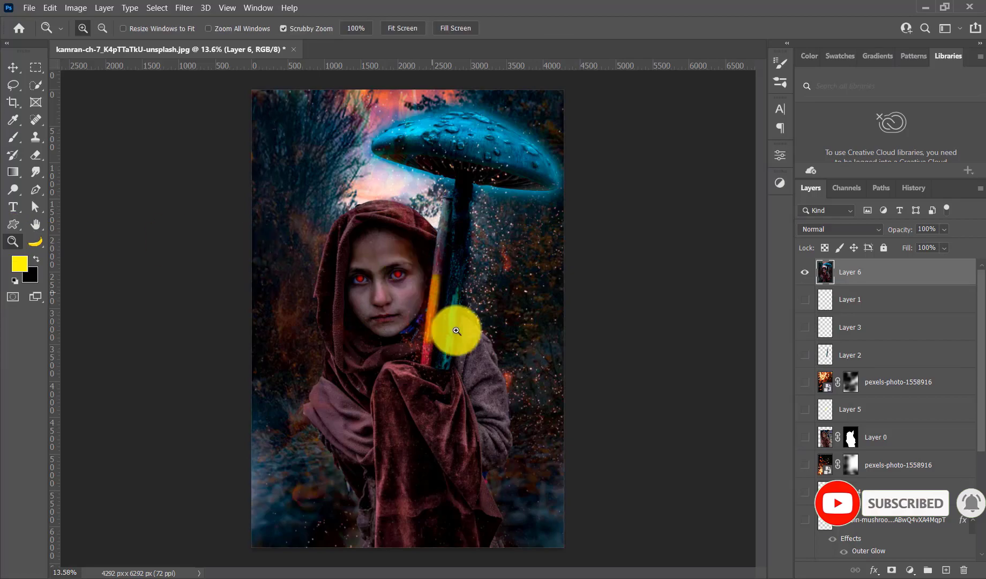
mouse_move(456, 330)
left_mouse_down()
mouse_move(507, 402)
mouse_move(447, 293)
mouse_move(467, 313)
mouse_move(458, 289)
mouse_move(467, 301)
left_mouse_up()
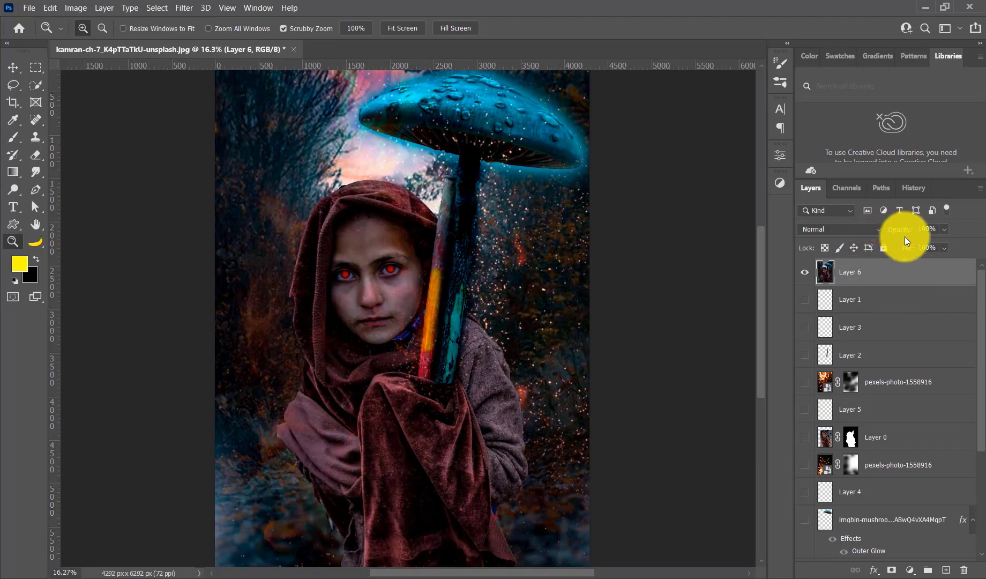
left_click(912, 192)
scroll(880, 304, "up", 5)
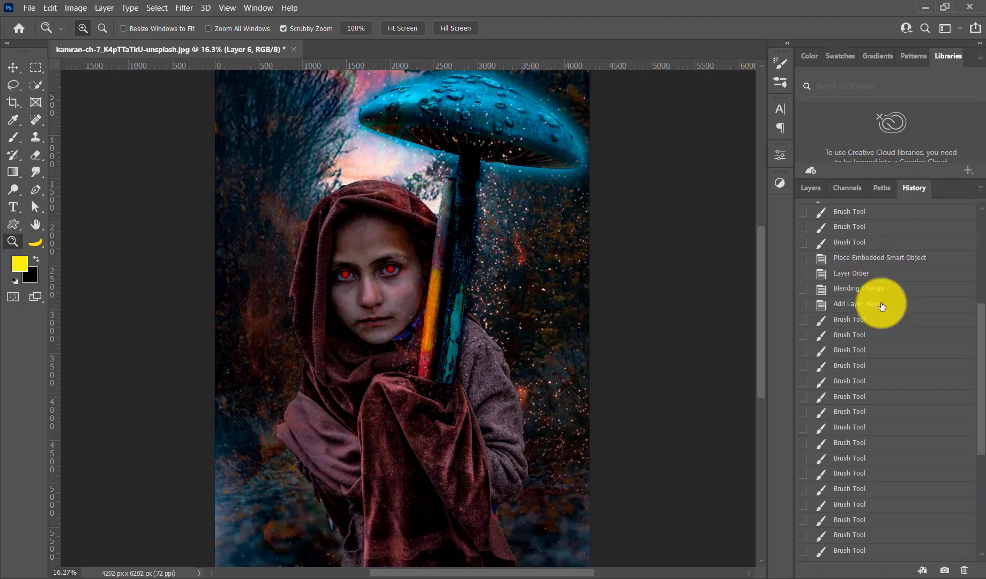
scroll(881, 307, "up", 5)
scroll(881, 307, "up", 2)
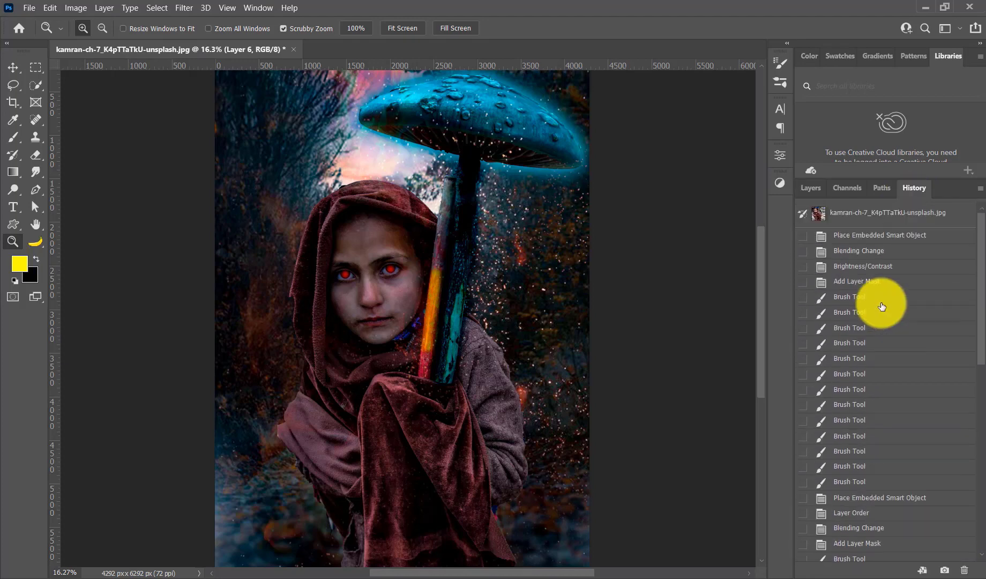
left_click(863, 217)
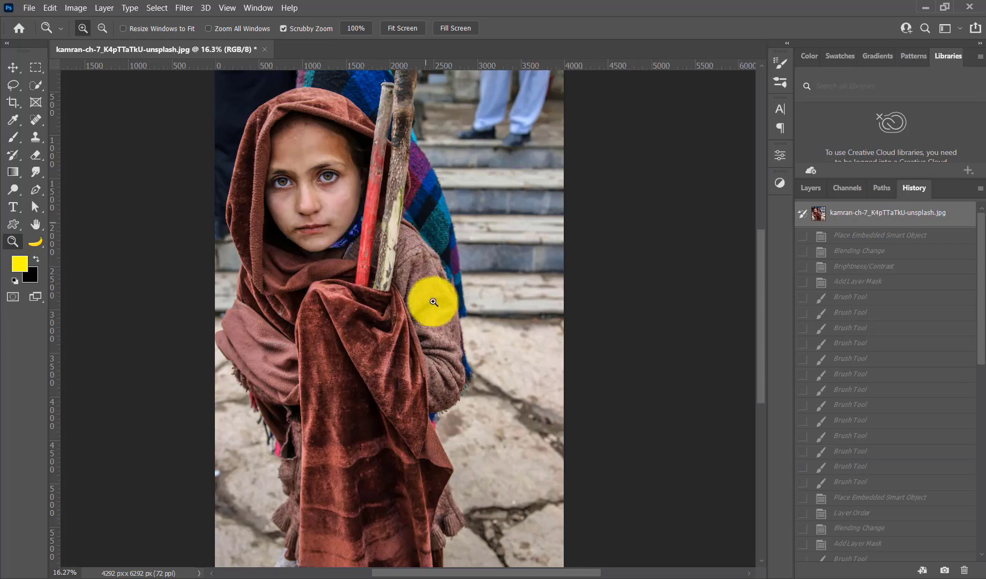
left_click_drag(433, 301, 407, 282)
scroll(895, 357, "down", 2)
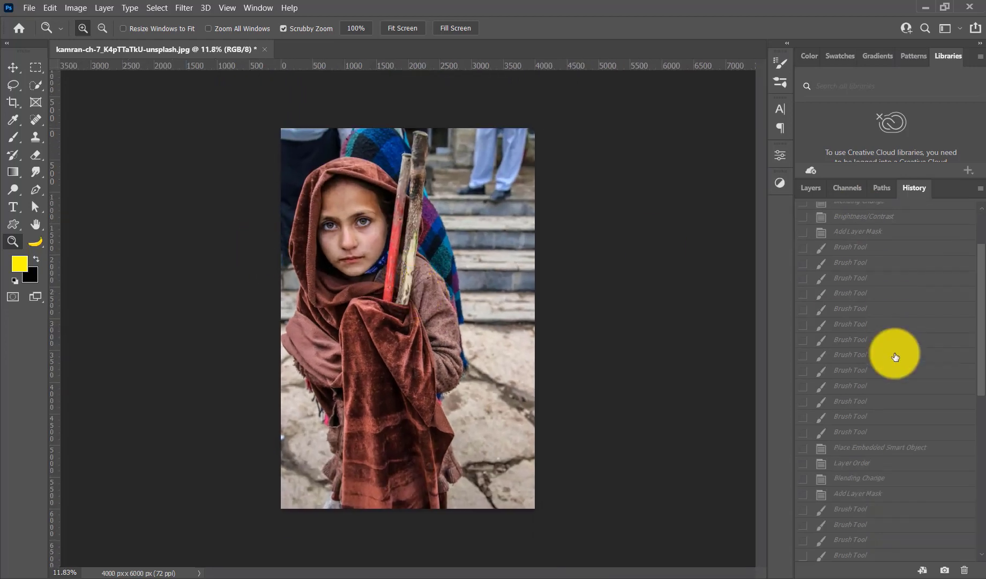
scroll(895, 356, "down", 5)
scroll(895, 357, "down", 5)
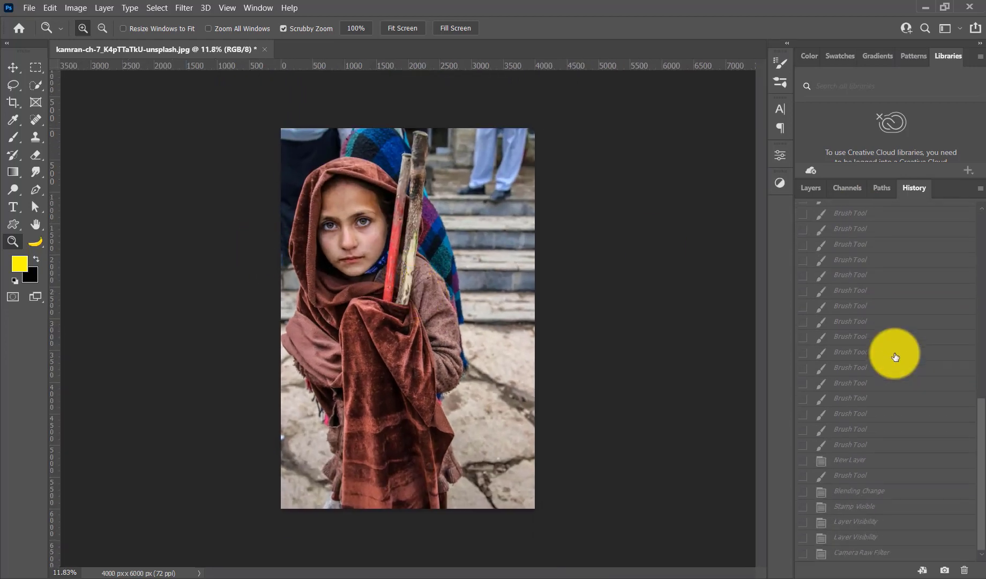
left_click(891, 552)
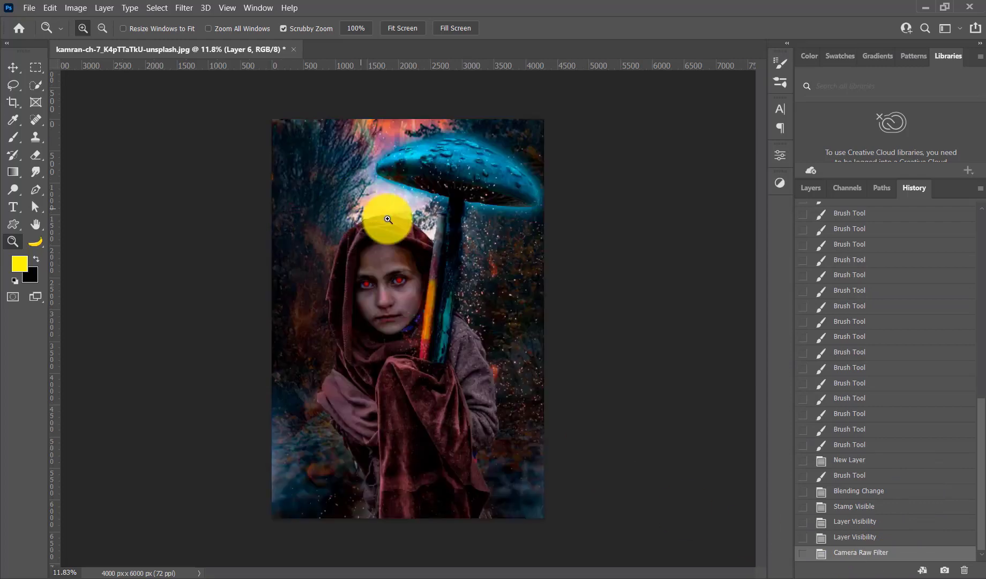
left_click_drag(429, 271, 464, 303)
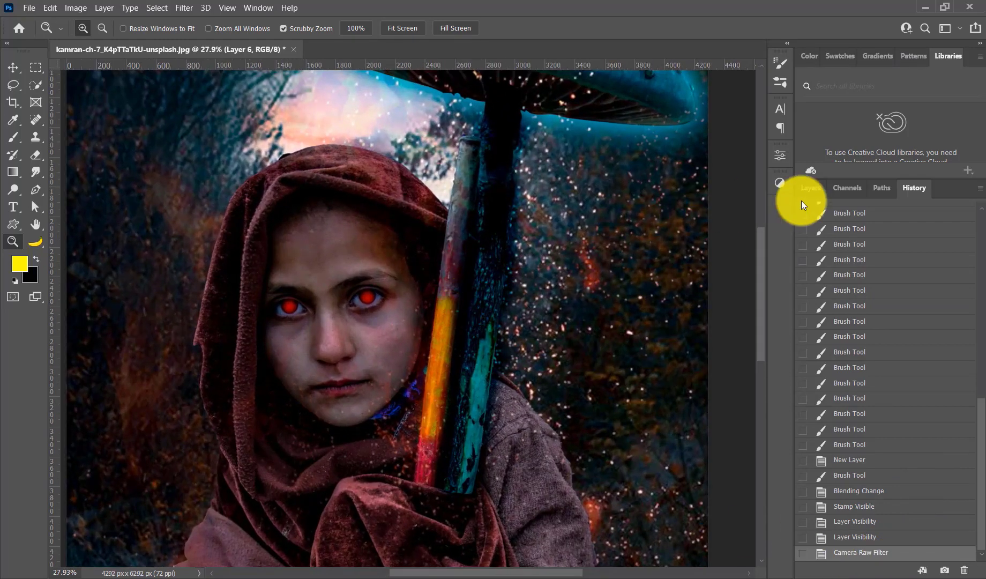
left_click(810, 186)
scroll(497, 233, "up", 2)
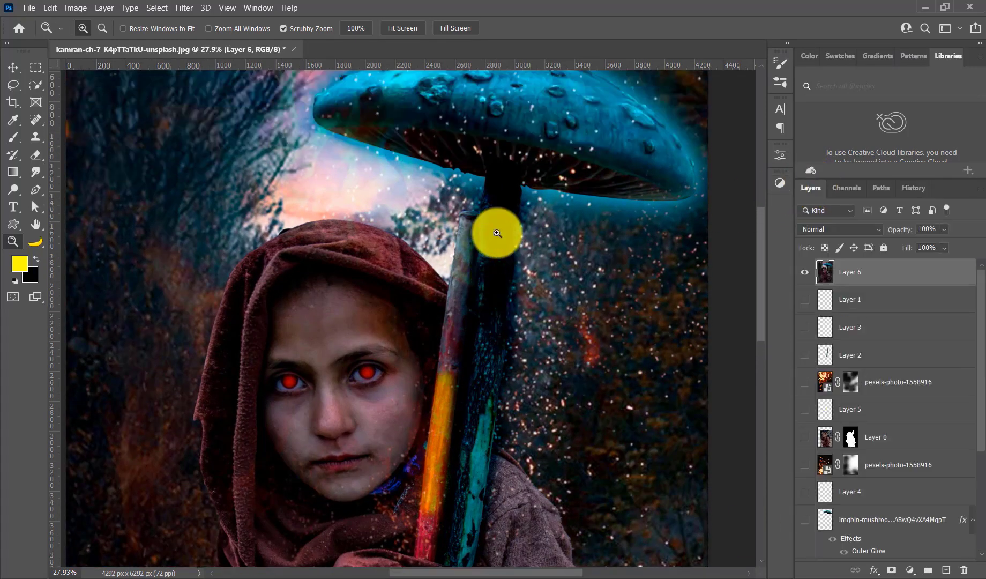
scroll(496, 230, "up", 2)
scroll(496, 229, "up", 1)
left_click_drag(364, 309, 341, 293)
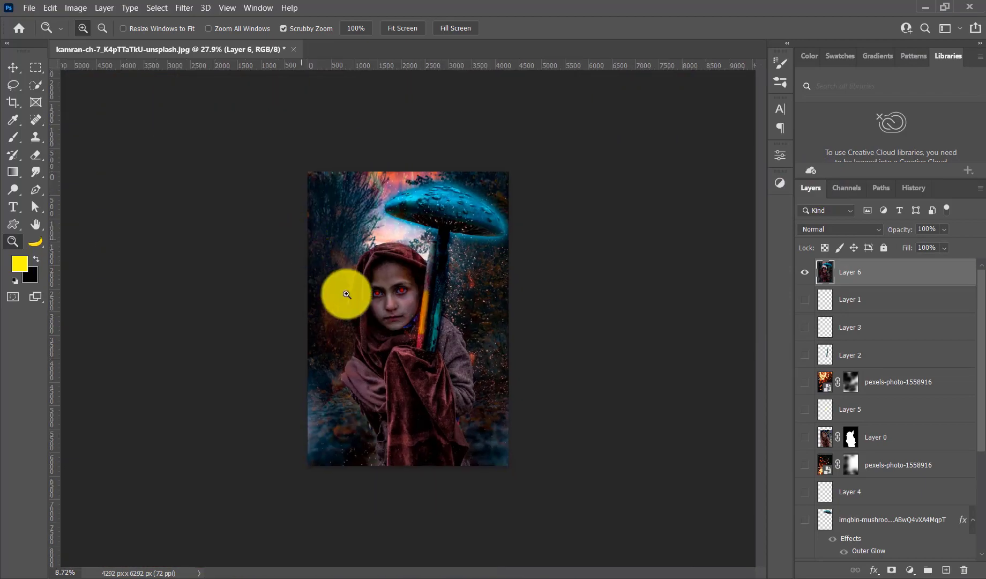